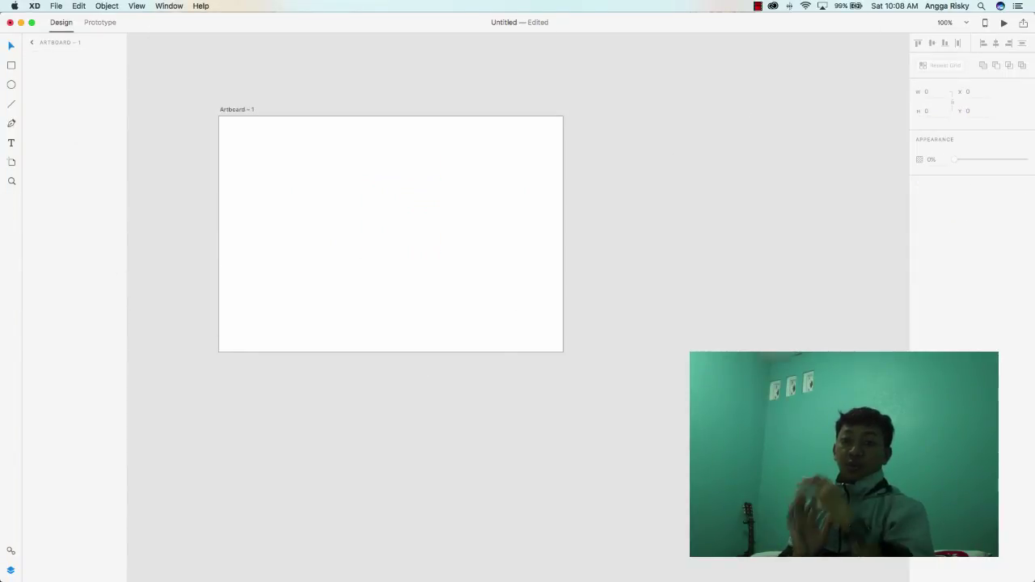
Draw two rectangles side by side on the artboard, the right one about 259 × 145, and move both lower.
{"action": "left_click_drag", "start_coordinate": [250, 159], "coordinate": [364, 237]}
{"action": "left_click_drag", "start_coordinate": [387, 159], "coordinate": [527, 237]}
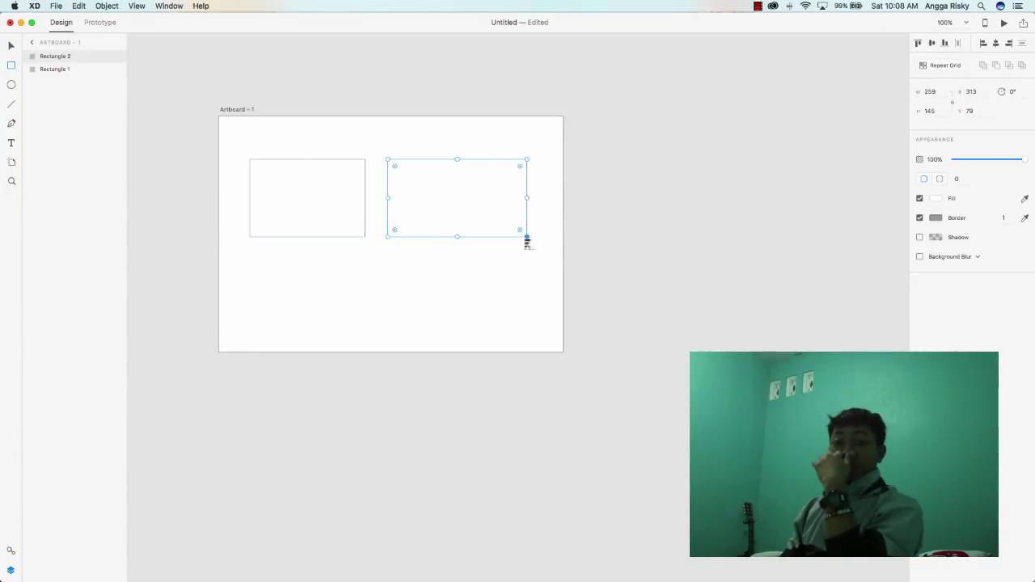
{"action": "key", "text": "v"}
{"action": "left_click", "coordinate": [338, 201], "text": "shift"}
{"action": "left_click_drag", "start_coordinate": [338, 200], "coordinate": [345, 236]}
{"action": "left_click", "coordinate": [454, 202]}
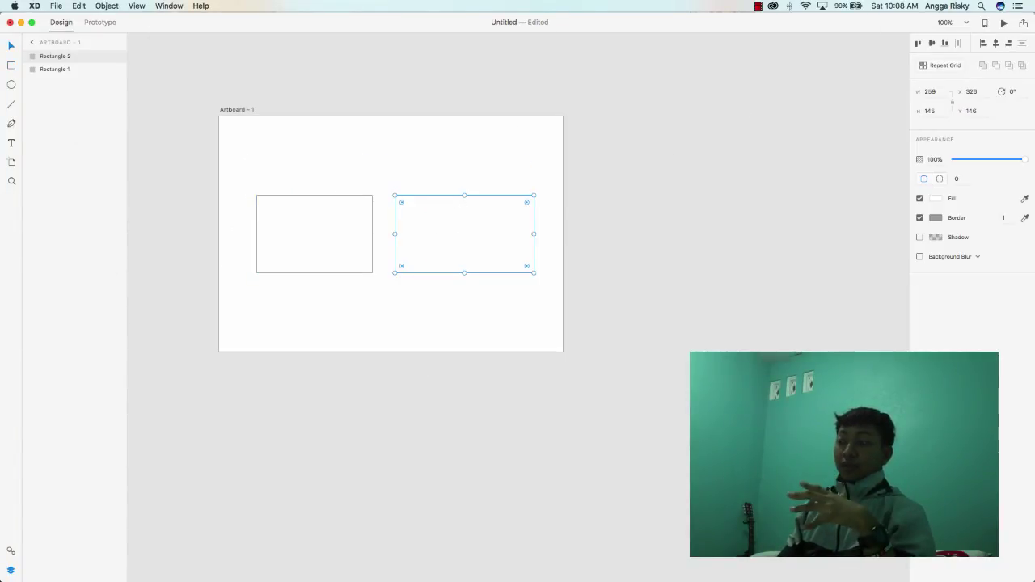
Fill the right rectangle with #FF5252 and change its fill type to a gradient.
{"action": "left_click", "coordinate": [936, 199]}
{"action": "type", "text": "FF5252"}
{"action": "key", "text": "Return"}
{"action": "left_click", "coordinate": [825, 125]}
{"action": "left_click", "coordinate": [823, 134]}
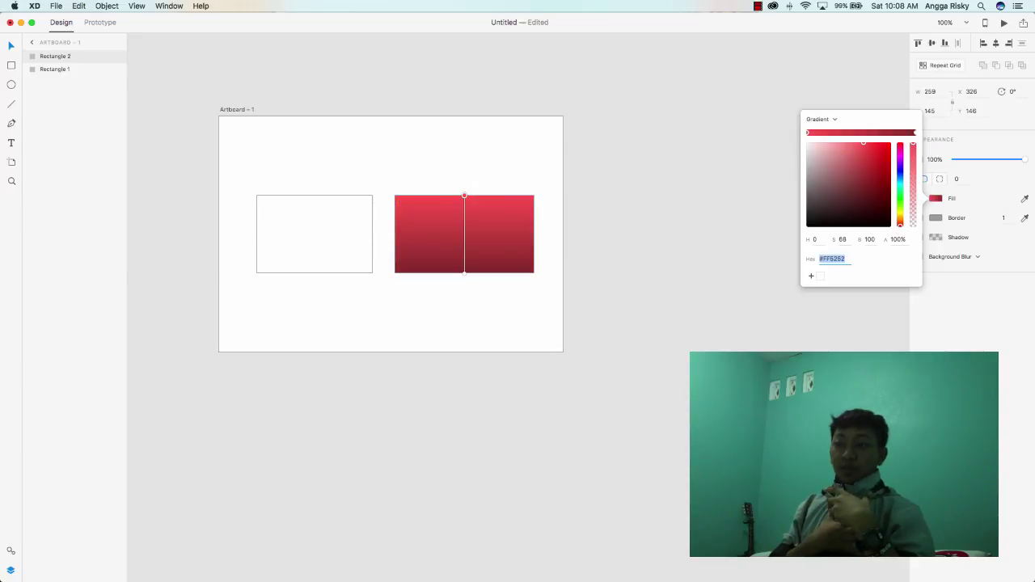
Add a teal stop in the middle of the gradient and recolour its first stop light yellow.
{"action": "left_click", "coordinate": [864, 133]}
{"action": "left_click_drag", "start_coordinate": [901, 168], "coordinate": [900, 185]}
{"action": "left_click", "coordinate": [807, 133]}
{"action": "left_click", "coordinate": [900, 213]}
{"action": "left_click", "coordinate": [851, 149]}
{"action": "left_click", "coordinate": [916, 133]}
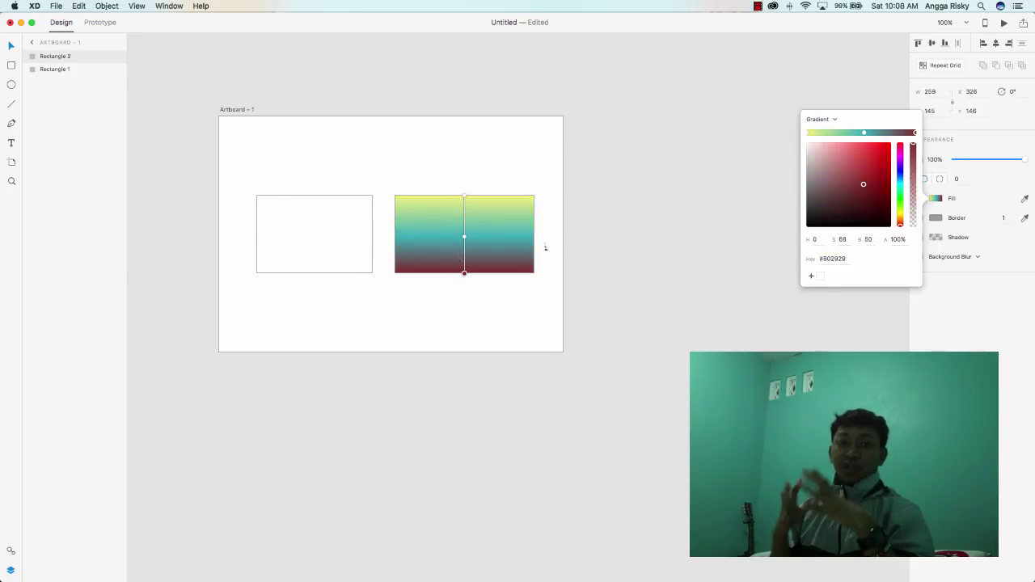
Move the gradient rectangle slightly left to about X 319 and reopen its fill settings briefly.
{"action": "left_click", "coordinate": [545, 248]}
{"action": "left_click_drag", "start_coordinate": [501, 243], "coordinate": [497, 242]}
{"action": "left_click", "coordinate": [936, 198]}
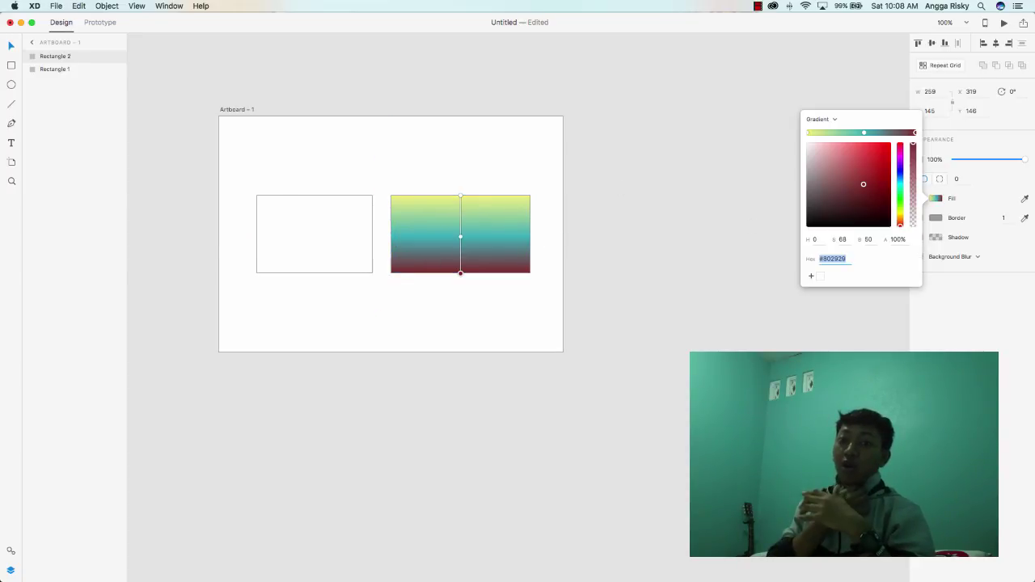
{"action": "left_click", "coordinate": [715, 196]}
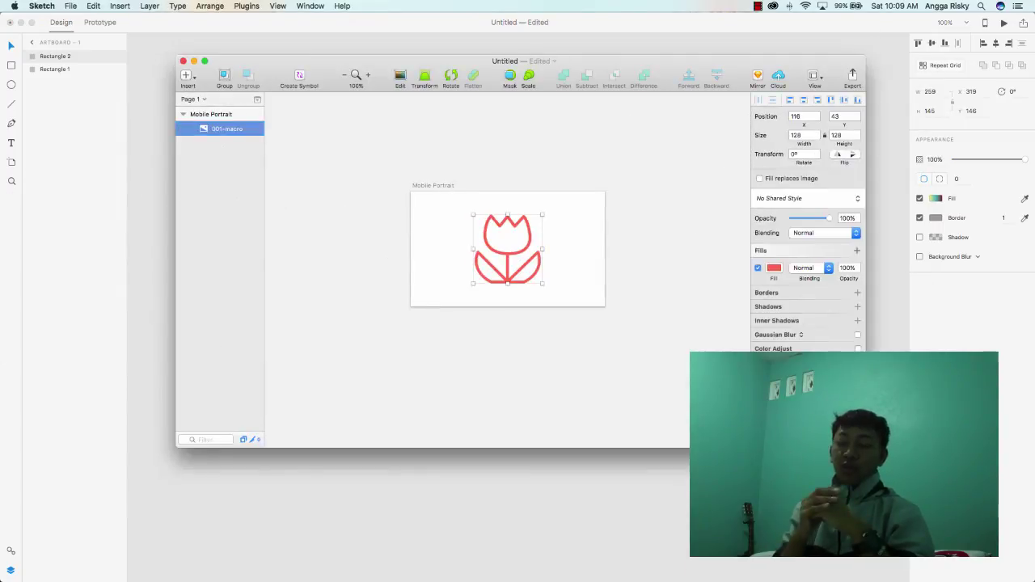
Switch to Sketch, draw a rectangle about 216 × 162 on the Mobile Portrait artboard and give it a radial gradient fill.
{"action": "left_click_drag", "start_coordinate": [449, 206], "coordinate": [567, 294]}
{"action": "left_click", "coordinate": [774, 268]}
{"action": "left_click", "coordinate": [782, 230]}
{"action": "left_click", "coordinate": [799, 269]}
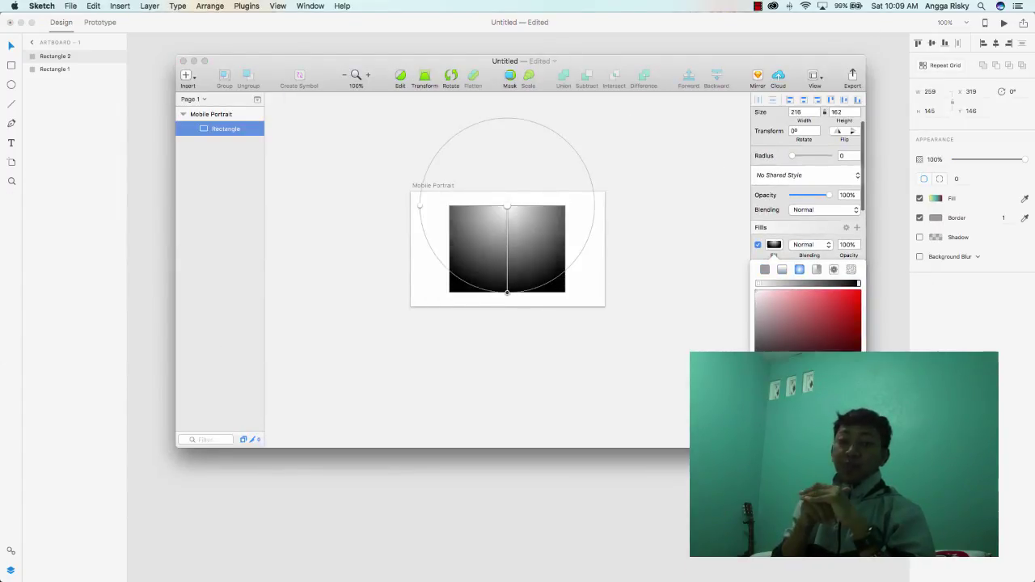
Try the angular gradient, pattern and noise fills on the rectangle, and set it back to a radial gradient.
{"action": "left_click", "coordinate": [817, 269]}
{"action": "left_click", "coordinate": [834, 269]}
{"action": "left_click", "coordinate": [782, 380]}
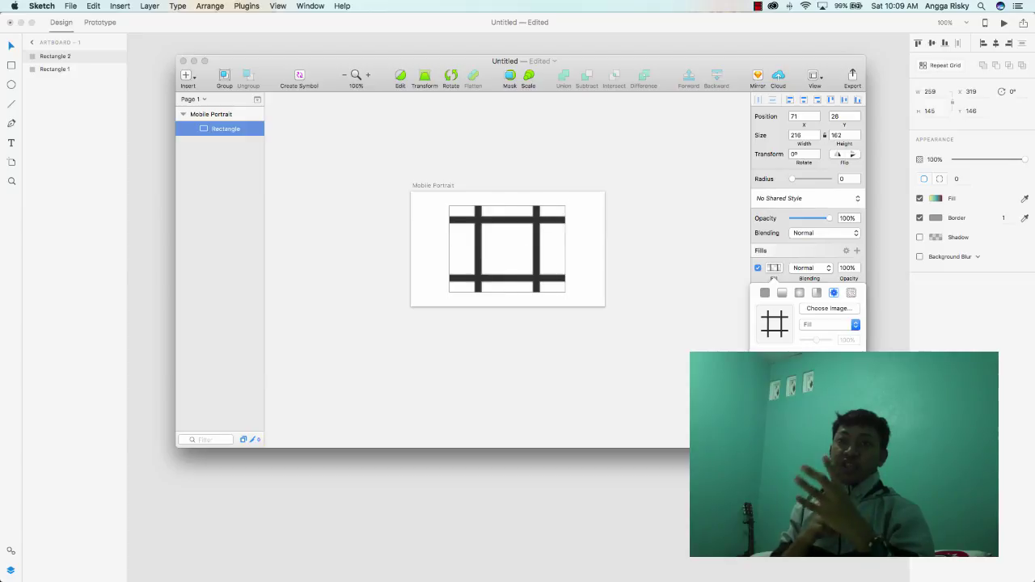
{"action": "left_click", "coordinate": [800, 380]}
{"action": "left_click", "coordinate": [850, 293]}
{"action": "left_click", "coordinate": [799, 293]}
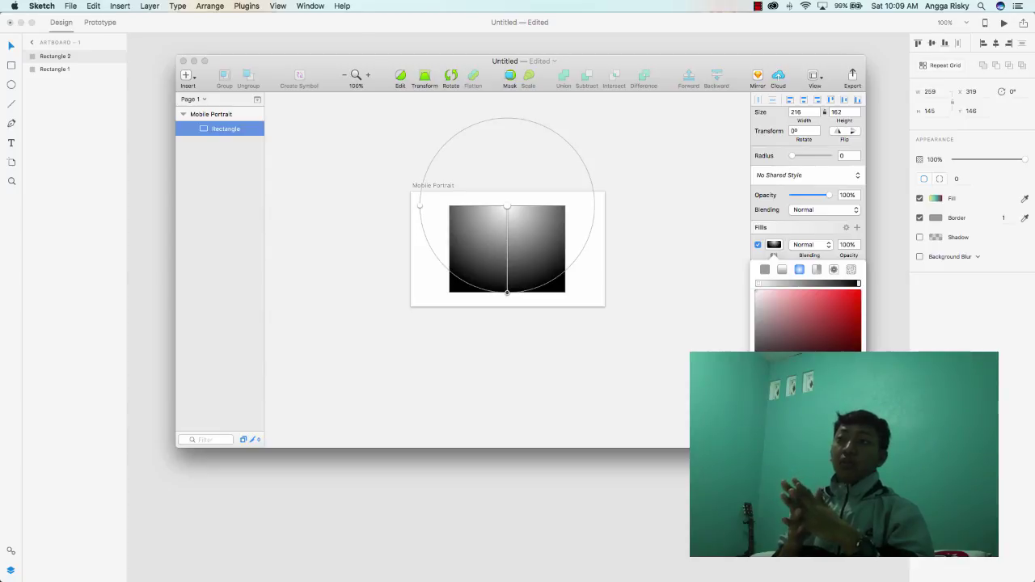
{"action": "key", "text": "Escape"}
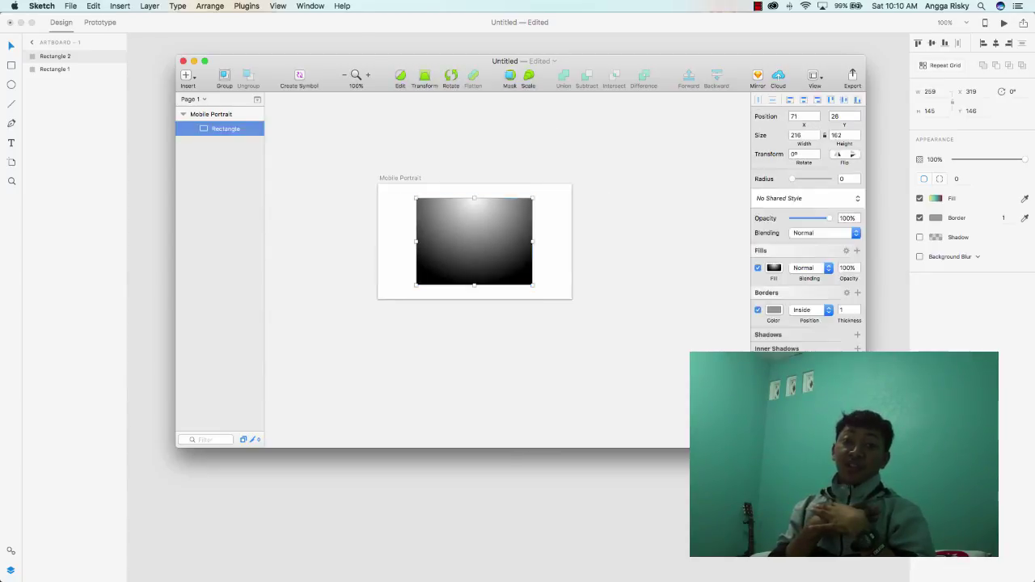
Delete the gradient rectangle from the Mobile Portrait artboard.
{"action": "key", "text": "Delete"}
{"action": "left_click", "coordinate": [475, 241]}
{"action": "key", "text": "Escape"}
Examine Sketch's artboard presets, expanding the Responsive Web Design and iOS Icons groups.
{"action": "left_click", "coordinate": [188, 77]}
{"action": "left_click", "coordinate": [218, 190]}
{"action": "scroll", "coordinate": [622, 184], "scroll_direction": "right", "scroll_amount": 3}
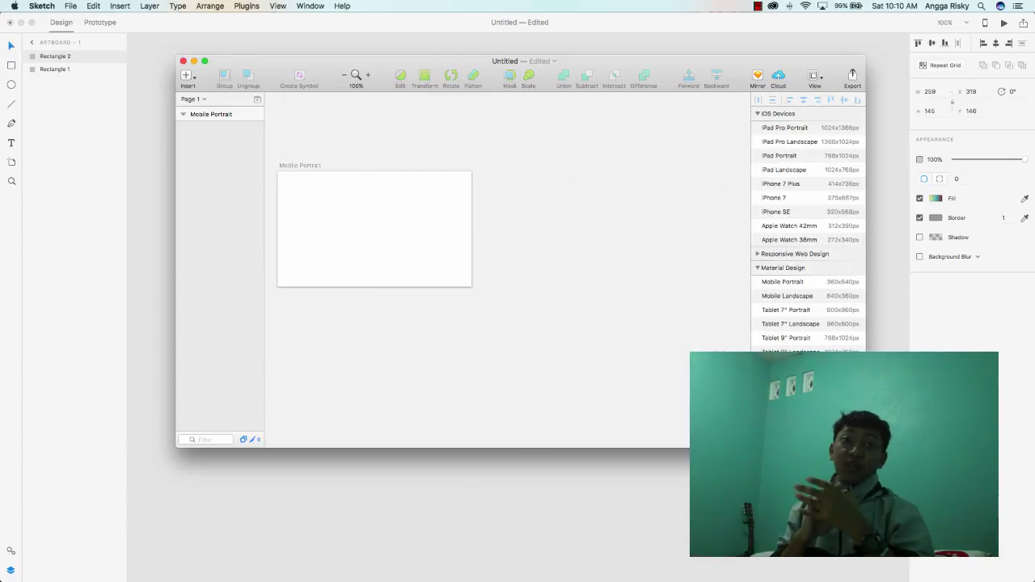
{"action": "left_click", "coordinate": [187, 77]}
{"action": "left_click", "coordinate": [218, 189]}
{"action": "left_click", "coordinate": [757, 254]}
{"action": "scroll", "coordinate": [808, 254], "scroll_direction": "down", "scroll_amount": 3}
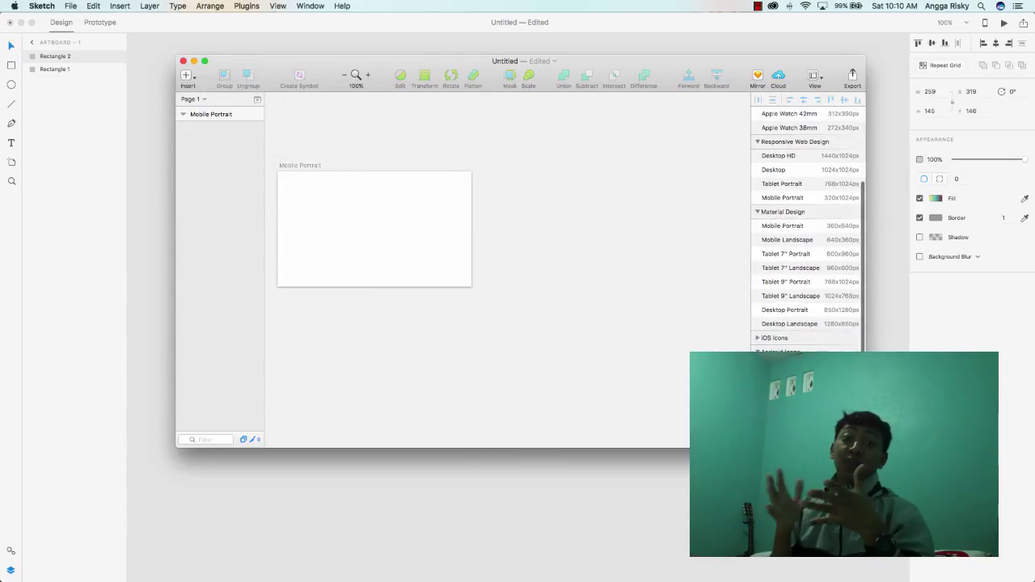
{"action": "left_click", "coordinate": [757, 338]}
{"action": "scroll", "coordinate": [807, 254], "scroll_direction": "down", "scroll_amount": 9}
{"action": "scroll", "coordinate": [807, 254], "scroll_direction": "up", "scroll_amount": 12}
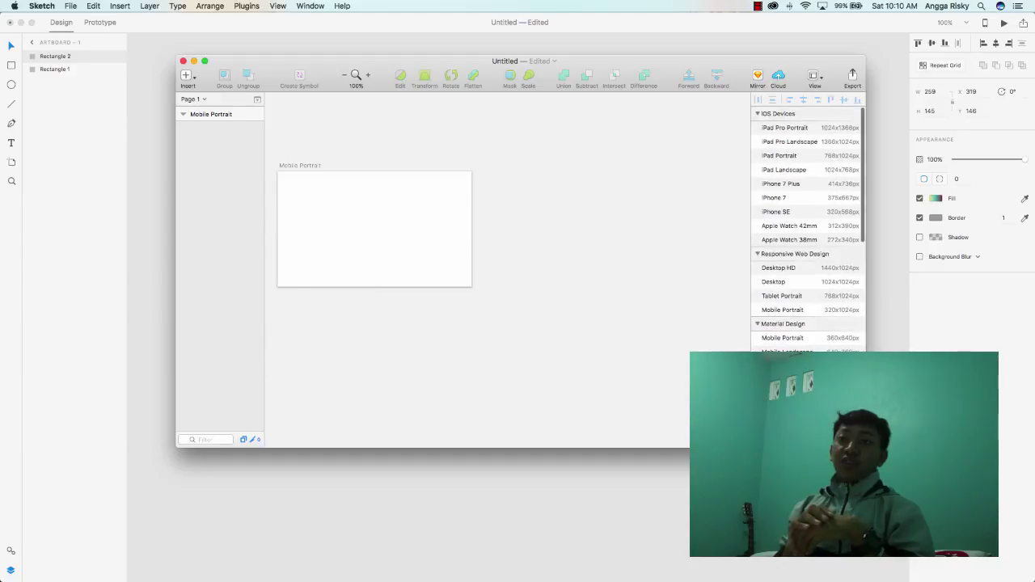
{"action": "scroll", "coordinate": [807, 254], "scroll_direction": "down", "scroll_amount": 10}
Switch to Adobe XD to view its artboard presets, and return to Sketch to compare its icon presets.
{"action": "key", "text": "super+Tab"}
{"action": "key", "text": "a"}
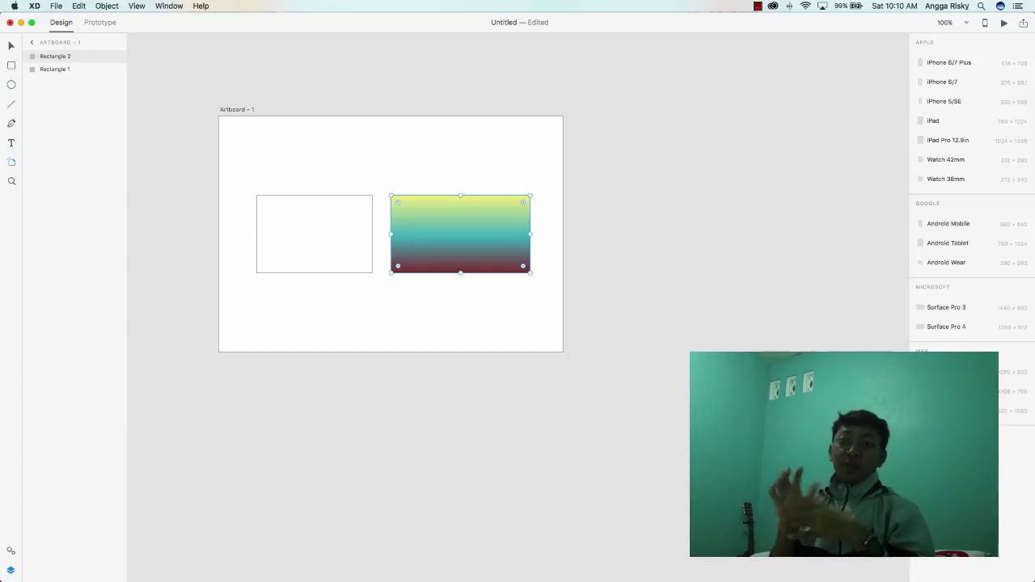
{"action": "key", "text": "super+Tab"}
{"action": "scroll", "coordinate": [515, 138], "scroll_direction": "left", "scroll_amount": 4}
{"action": "scroll", "coordinate": [515, 139], "scroll_direction": "up", "scroll_amount": 1}
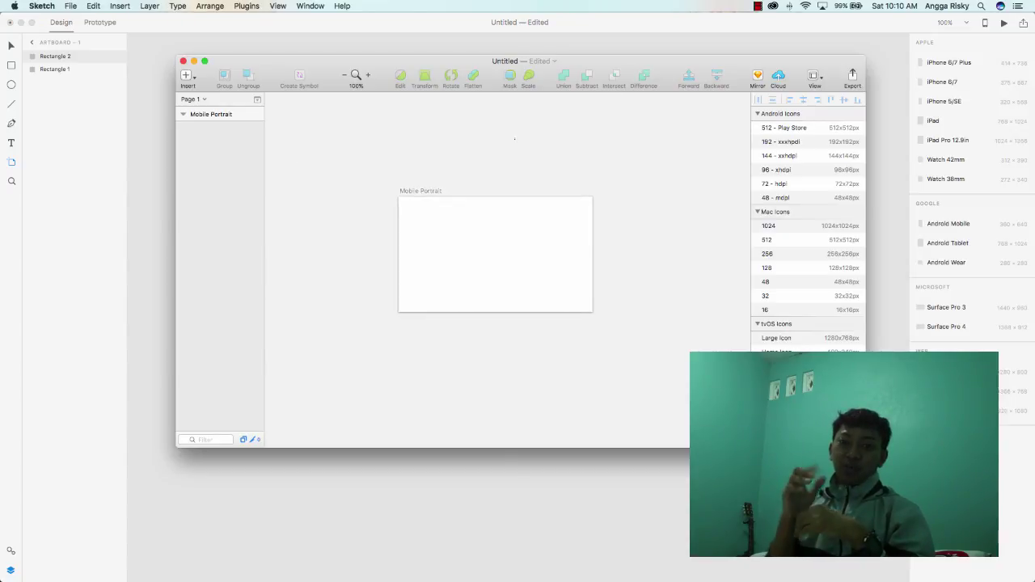
{"action": "scroll", "coordinate": [808, 226], "scroll_direction": "up", "scroll_amount": 5}
{"action": "scroll", "coordinate": [809, 226], "scroll_direction": "down", "scroll_amount": 5}
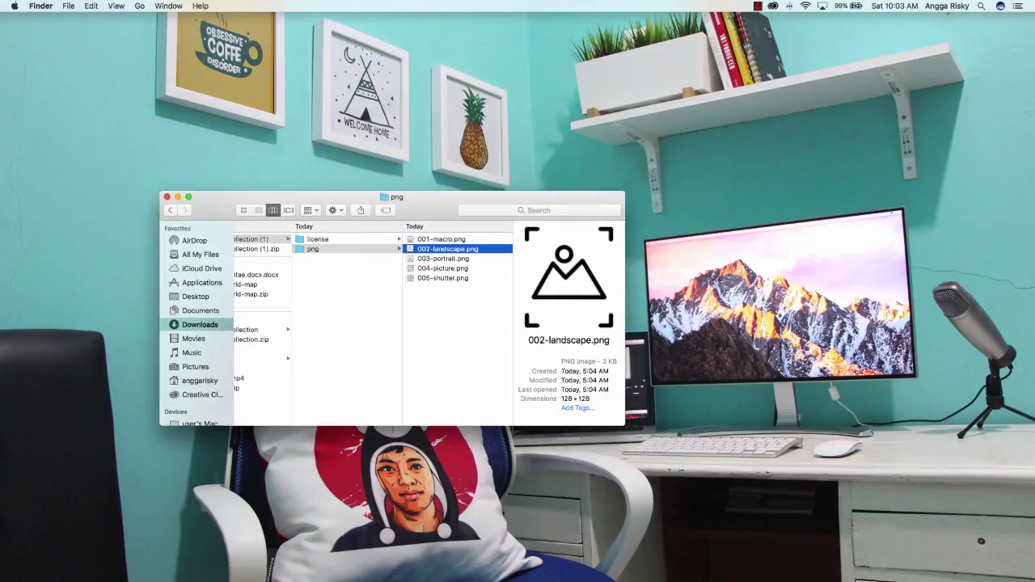
Preview the icon files in the png folder, from 001-macro.png through 005-shutter.png, and reselect 001-macro.png.
{"action": "key", "text": "Up"}
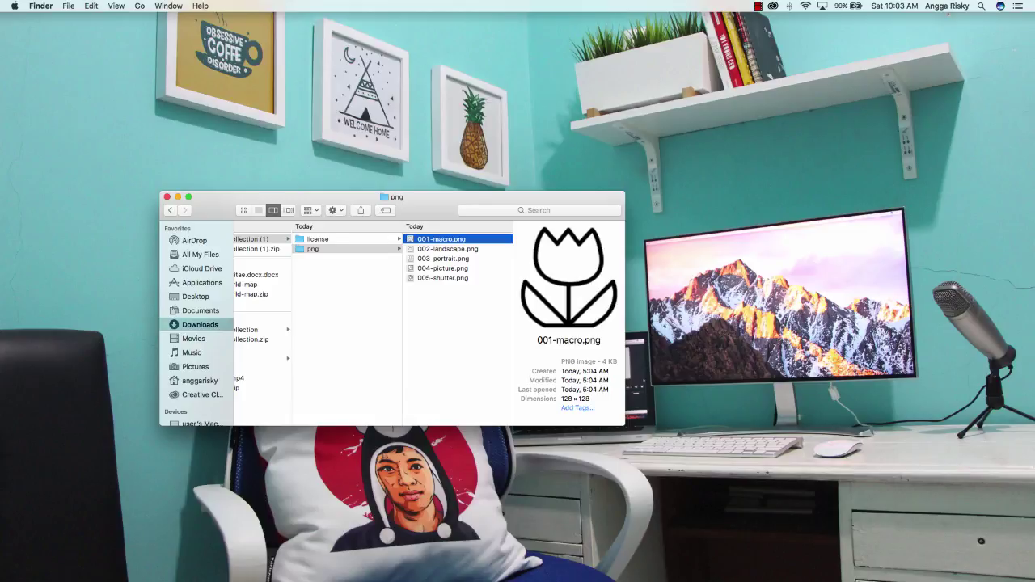
{"action": "key", "text": "Down"}
{"action": "key", "text": "Down"}
{"action": "key", "text": "Down"}
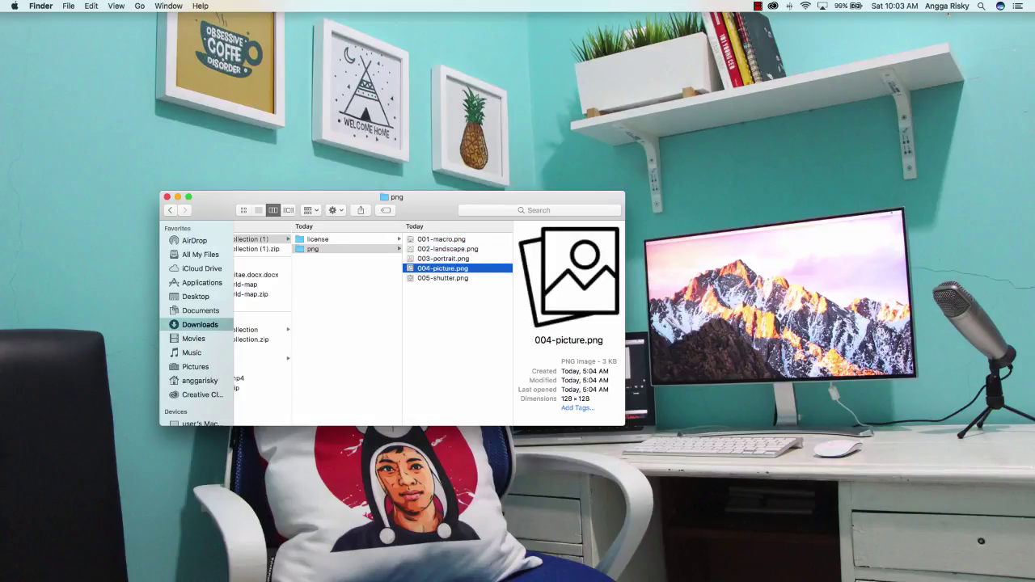
{"action": "key", "text": "Down"}
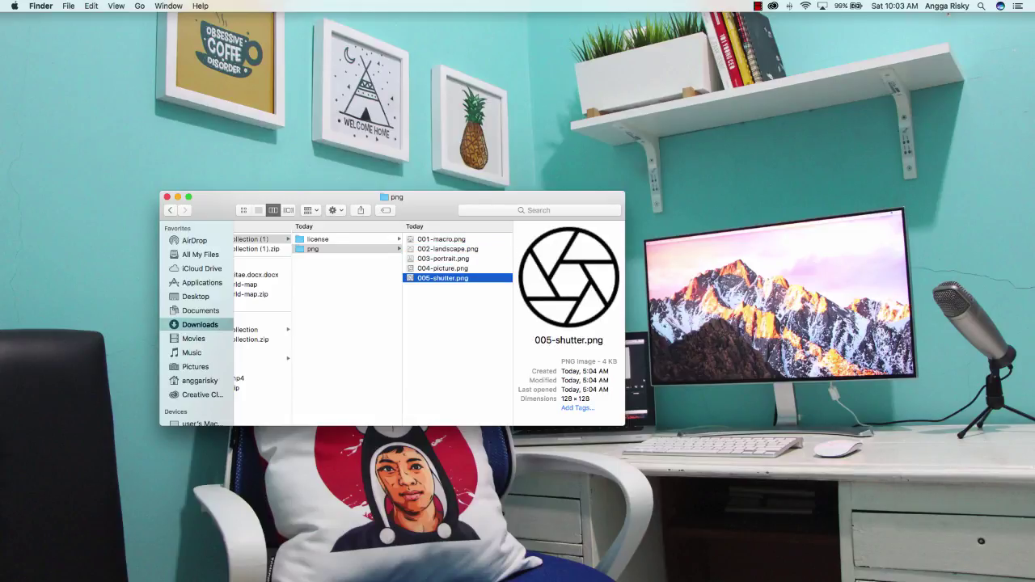
{"action": "key", "text": "Up"}
{"action": "key", "text": "Up"}
{"action": "key", "text": "Up"}
{"action": "key", "text": "Up"}
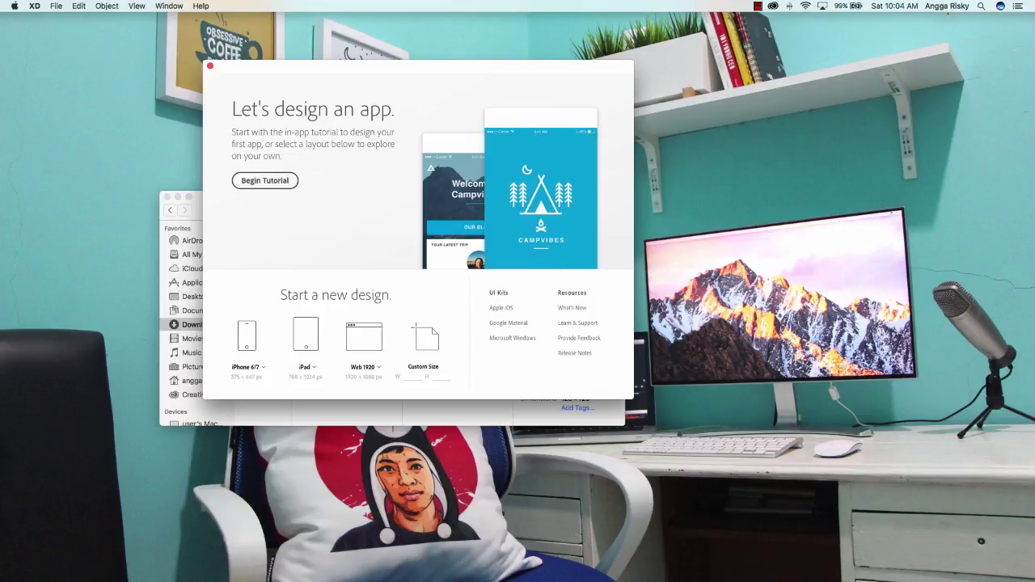
Create a custom-size design in Adobe XD and draw an artboard about 638 × 437 on the empty canvas.
{"action": "left_click", "coordinate": [416, 326]}
{"action": "key", "text": "a"}
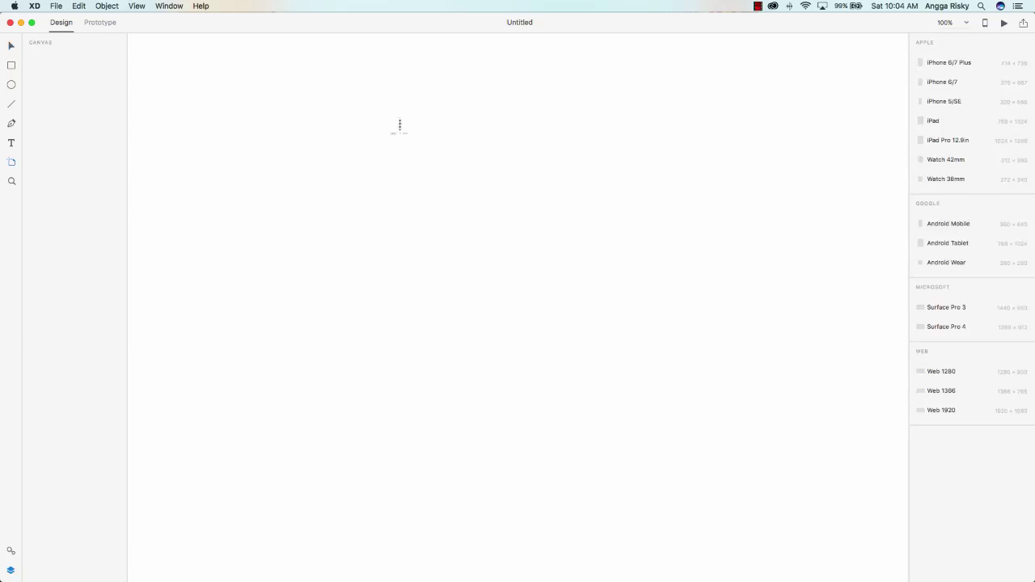
{"action": "left_click_drag", "start_coordinate": [405, 116], "coordinate": [749, 351]}
{"action": "scroll", "coordinate": [582, 251], "scroll_direction": "right", "scroll_amount": 3}
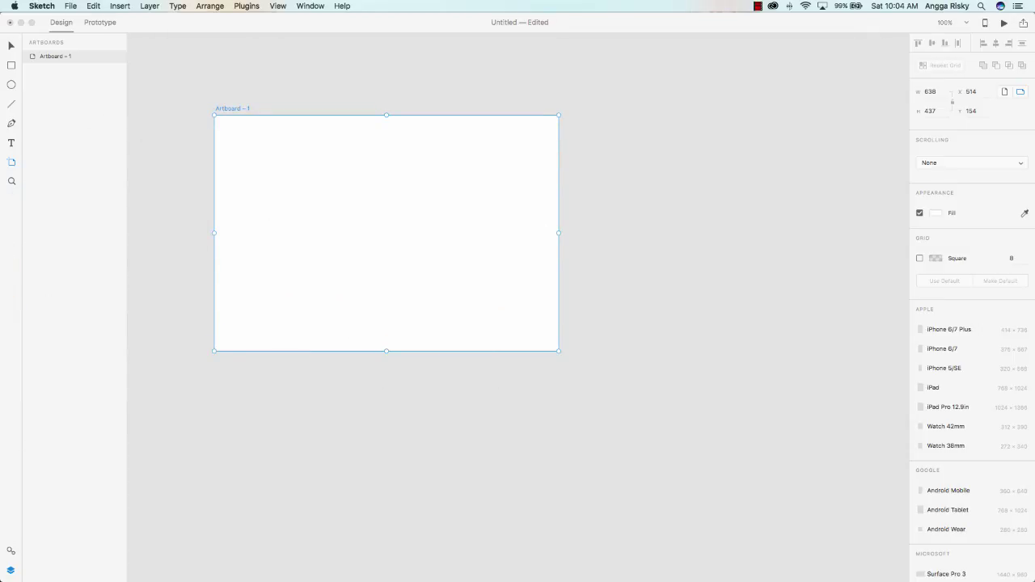
Import 001-macro.png from the Finder png folder into the artboard and move it to about X 276, Y 118.
{"action": "key", "text": "super+Tab"}
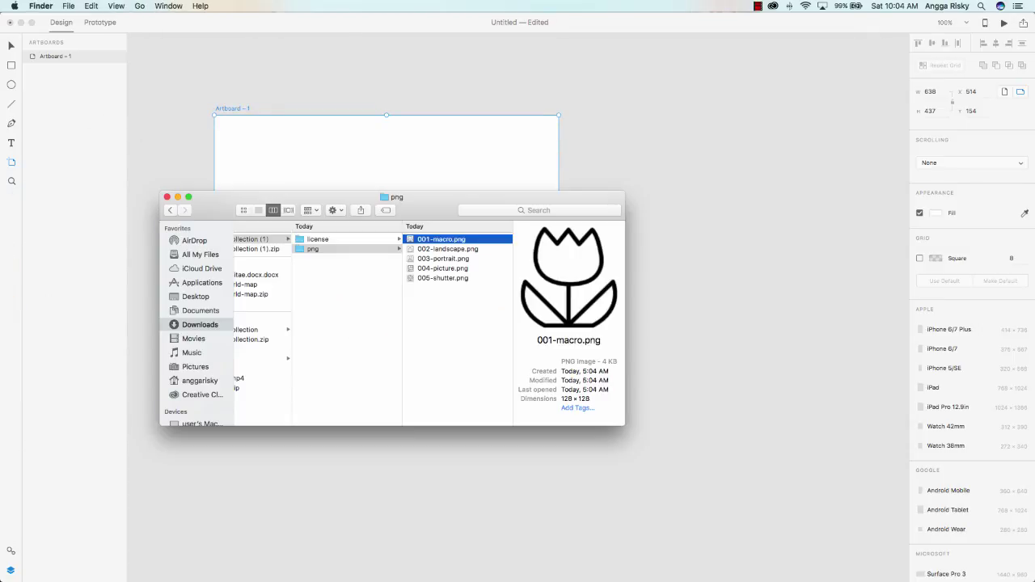
{"action": "left_click_drag", "start_coordinate": [436, 198], "coordinate": [693, 250]}
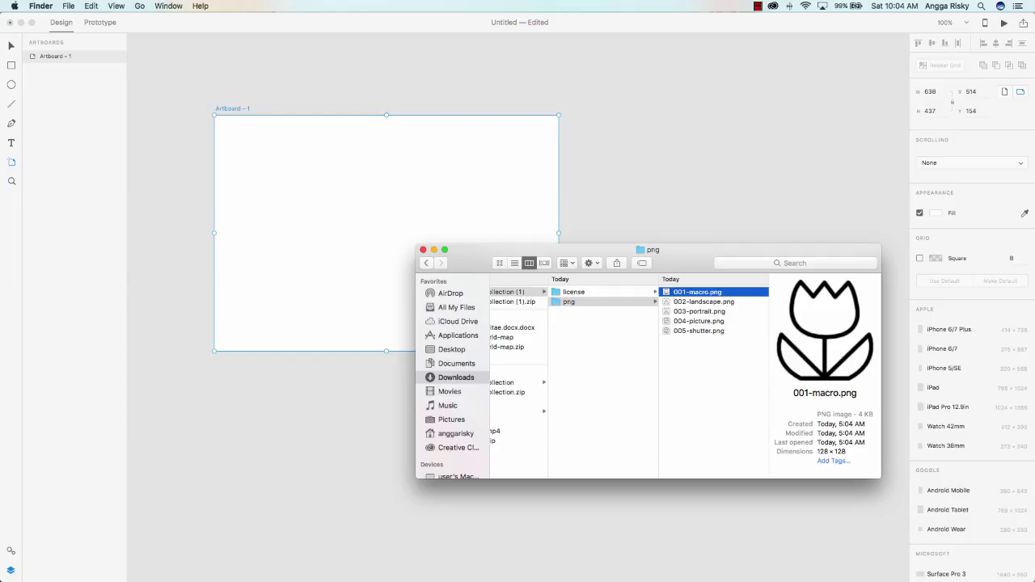
{"action": "left_click_drag", "start_coordinate": [697, 292], "coordinate": [396, 158]}
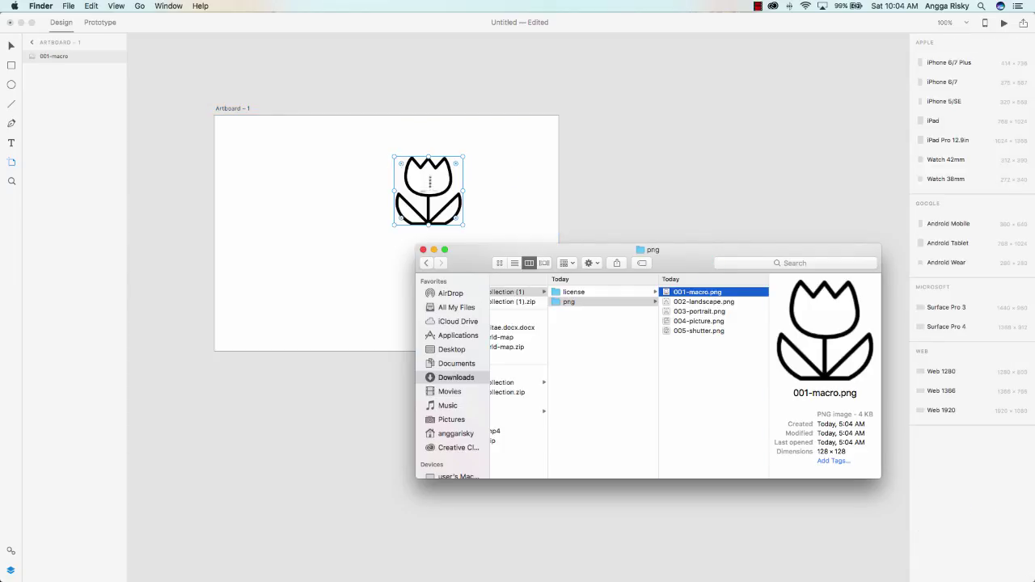
{"action": "key", "text": "super+Tab"}
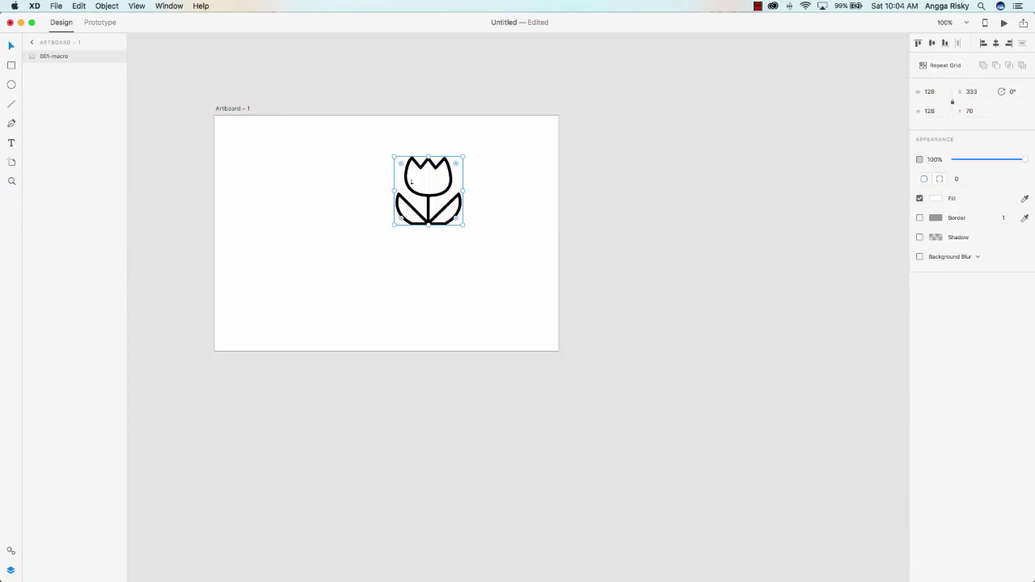
{"action": "left_click_drag", "start_coordinate": [431, 171], "coordinate": [400, 194]}
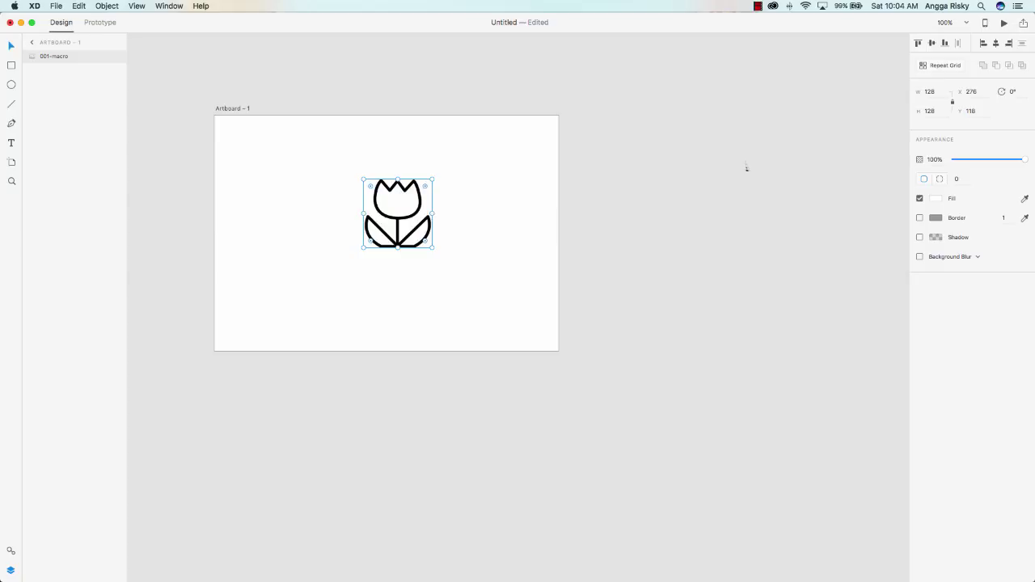
Apply a solid fill to the imported macro icon, setting it to purple with H 259, S 86 and B 74.
{"action": "left_click", "coordinate": [936, 199]}
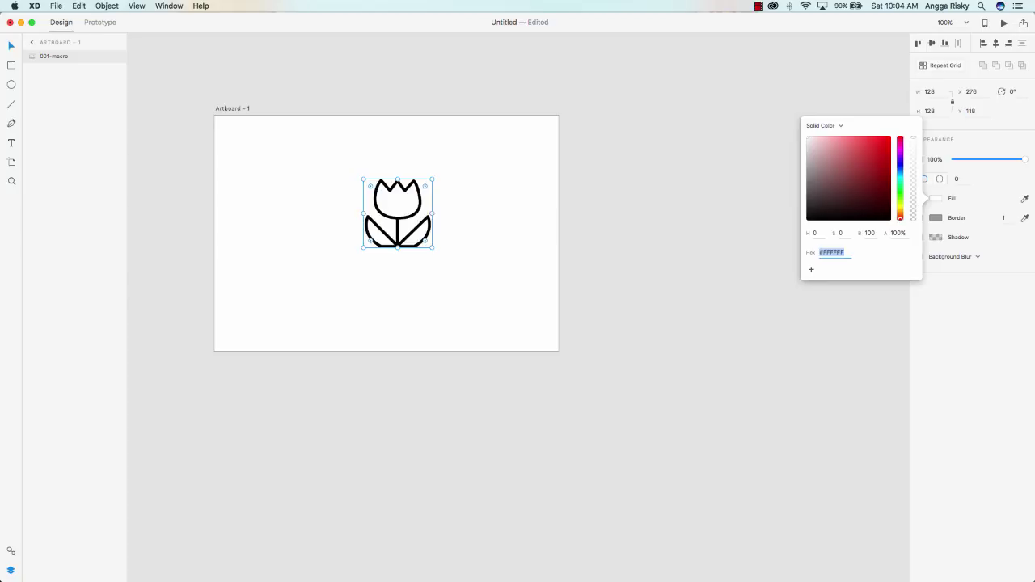
{"action": "left_click", "coordinate": [866, 151]}
{"action": "left_click", "coordinate": [879, 168]}
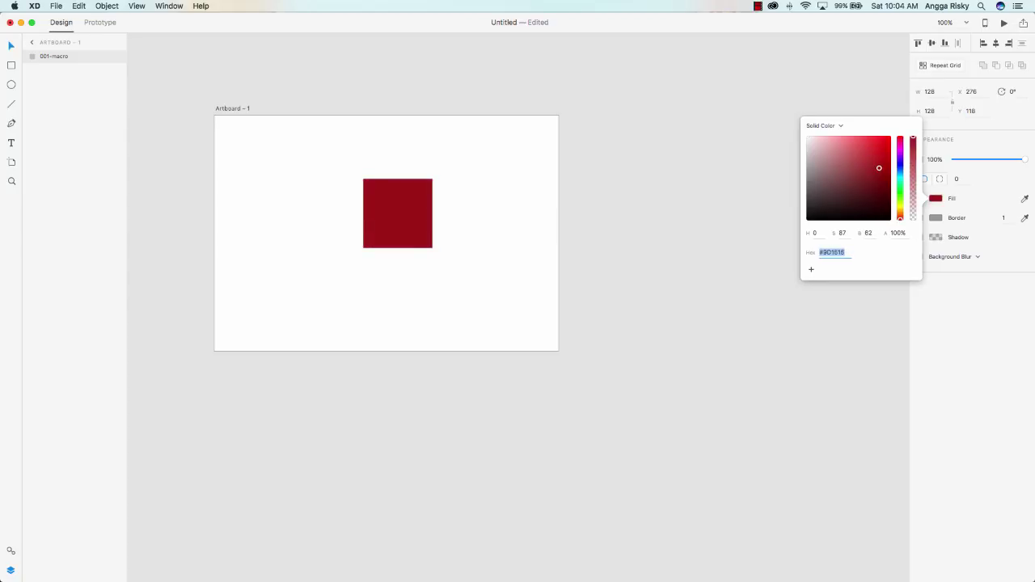
{"action": "left_click", "coordinate": [900, 160]}
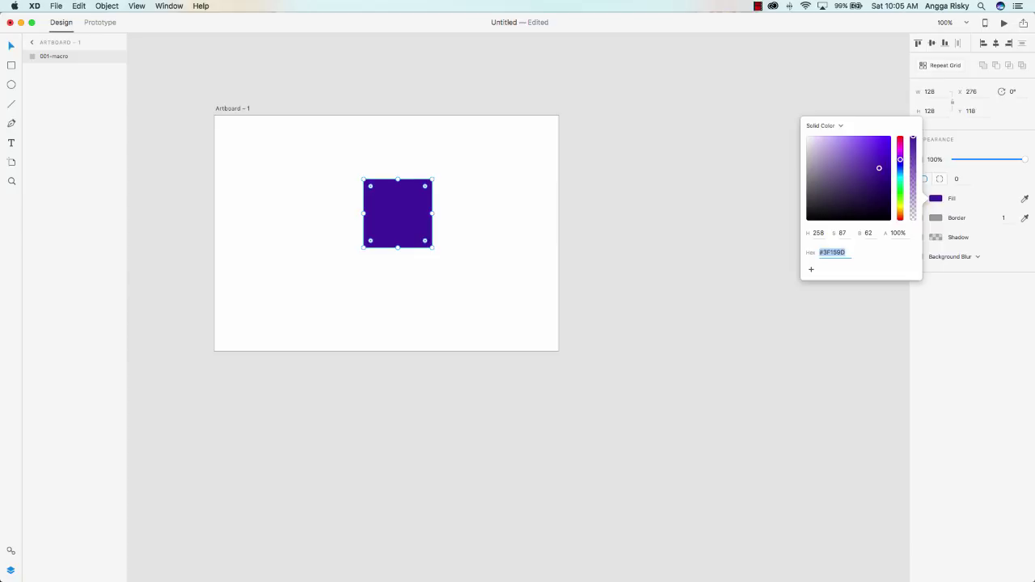
{"action": "key", "text": "Escape"}
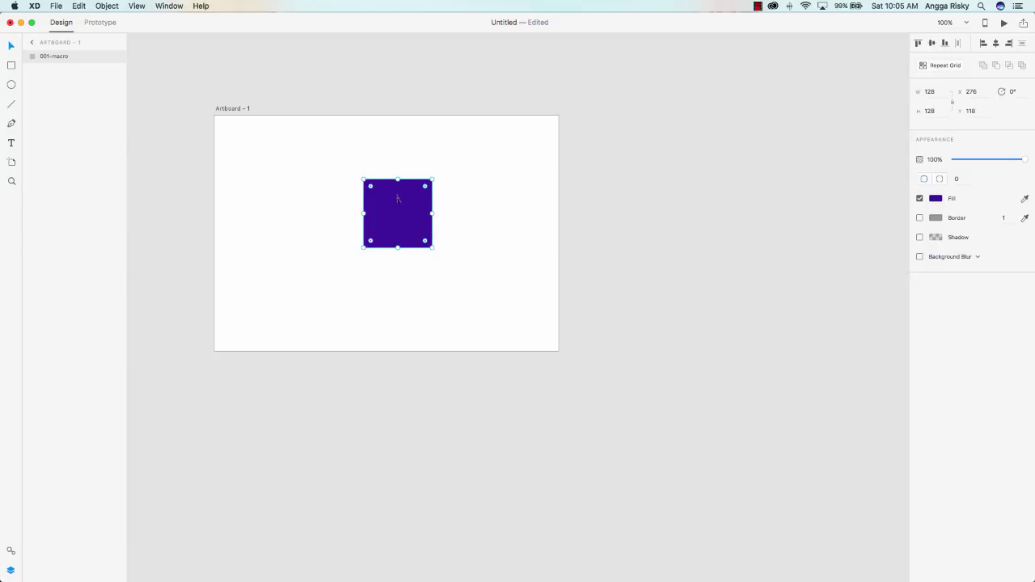
{"action": "left_click", "coordinate": [936, 199]}
{"action": "left_click_drag", "start_coordinate": [879, 168], "coordinate": [878, 158]}
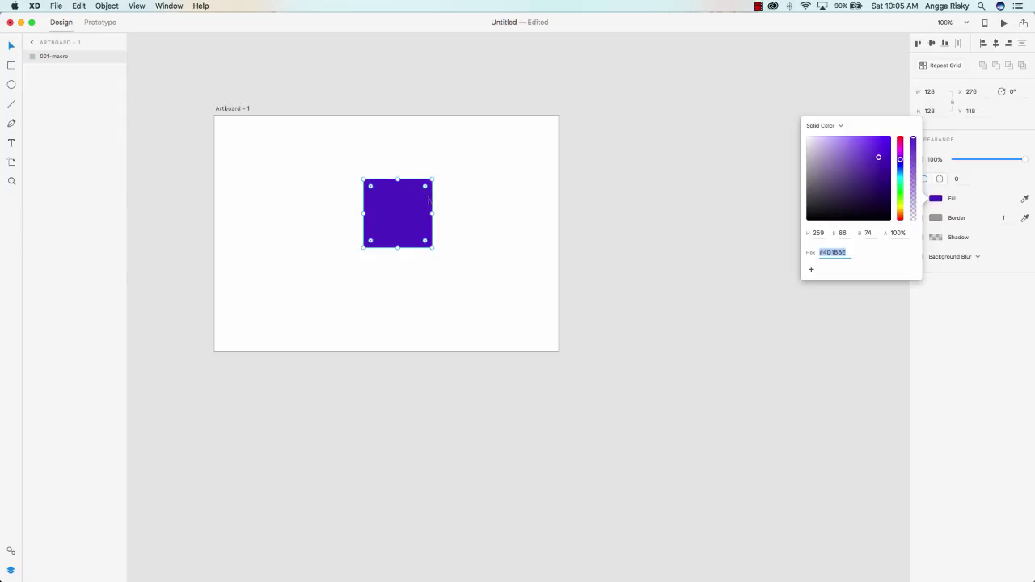
In Sketch, create a Material Design Mobile Portrait artboard and reduce its height to 214.
{"action": "scroll", "coordinate": [394, 219], "scroll_direction": "left", "scroll_amount": 1}
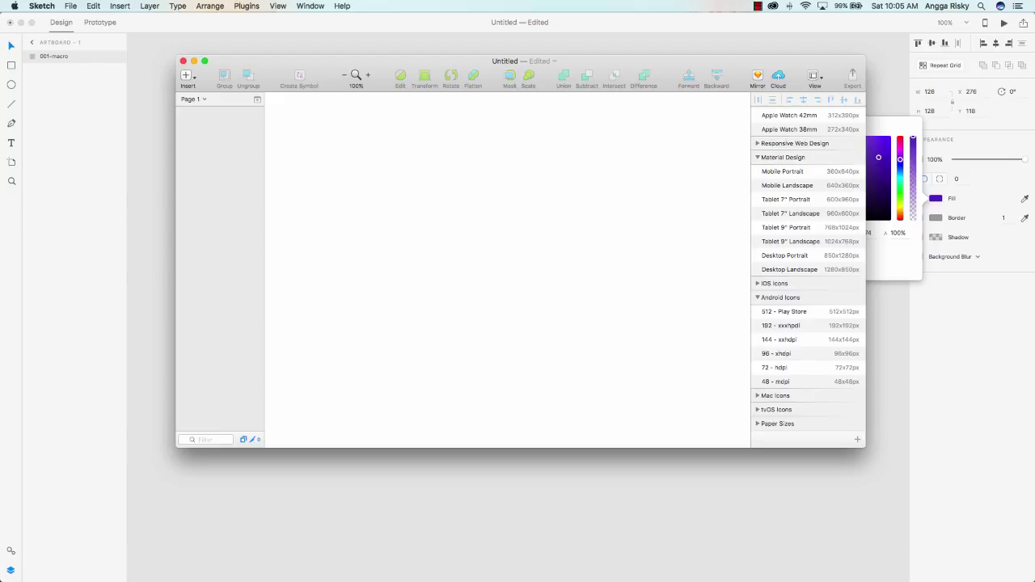
{"action": "left_click", "coordinate": [782, 171]}
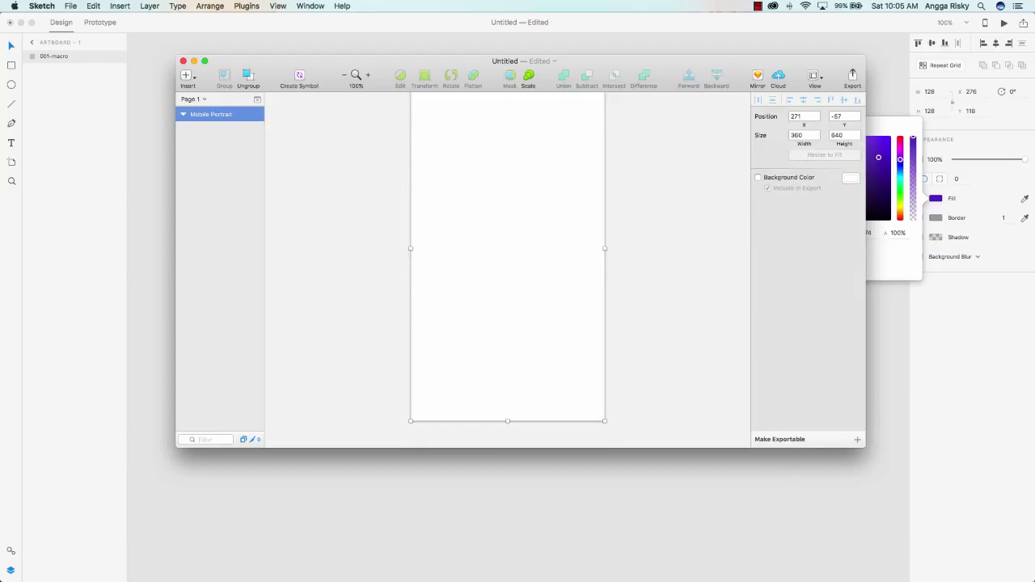
{"action": "left_click_drag", "start_coordinate": [507, 421], "coordinate": [507, 211]}
{"action": "scroll", "coordinate": [507, 211], "scroll_direction": "up", "scroll_amount": 5}
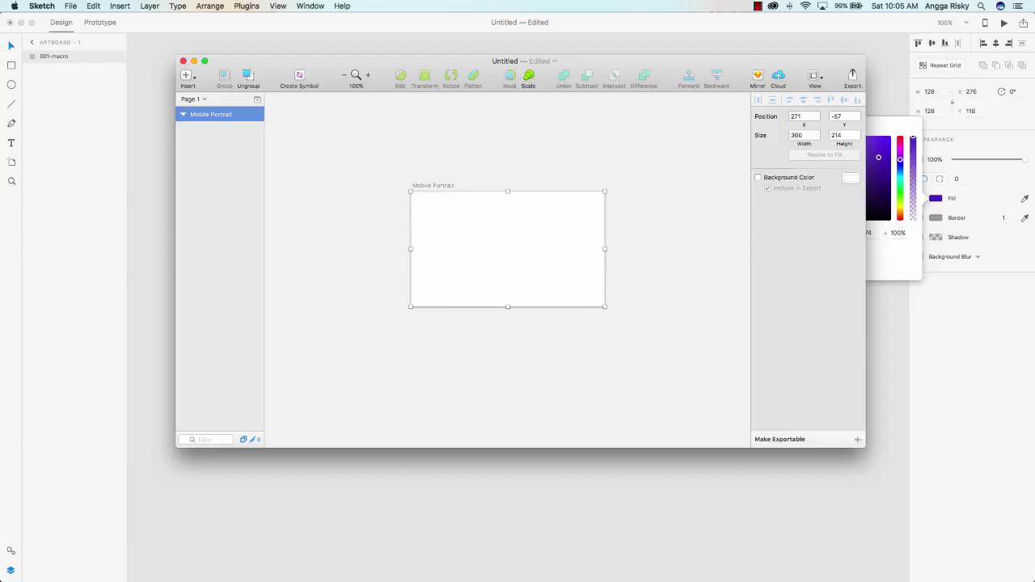
Import 001-macro.png from the Finder png folder into Sketch's Mobile Portrait artboard, placing it at about X 116, Y 43.
{"action": "key", "text": "super+Tab"}
{"action": "left_click_drag", "start_coordinate": [566, 249], "coordinate": [554, 283]}
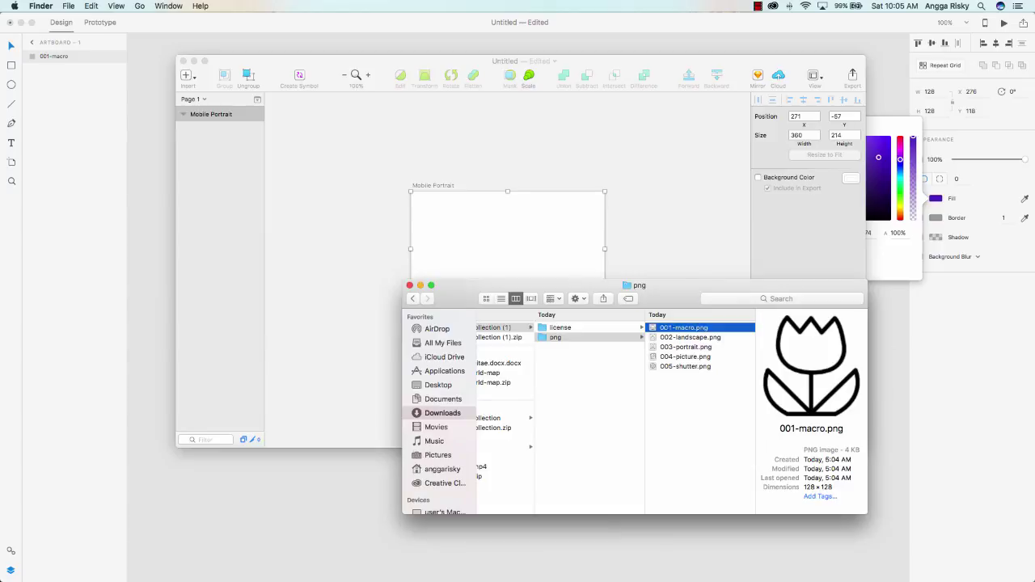
{"action": "mouse_move", "coordinate": [685, 327]}
{"action": "left_mouse_down"}
{"action": "mouse_move", "coordinate": [486, 242]}
{"action": "mouse_move", "coordinate": [495, 267]}
{"action": "mouse_move", "coordinate": [509, 251]}
{"action": "left_mouse_up"}
{"action": "left_click", "coordinate": [485, 243]}
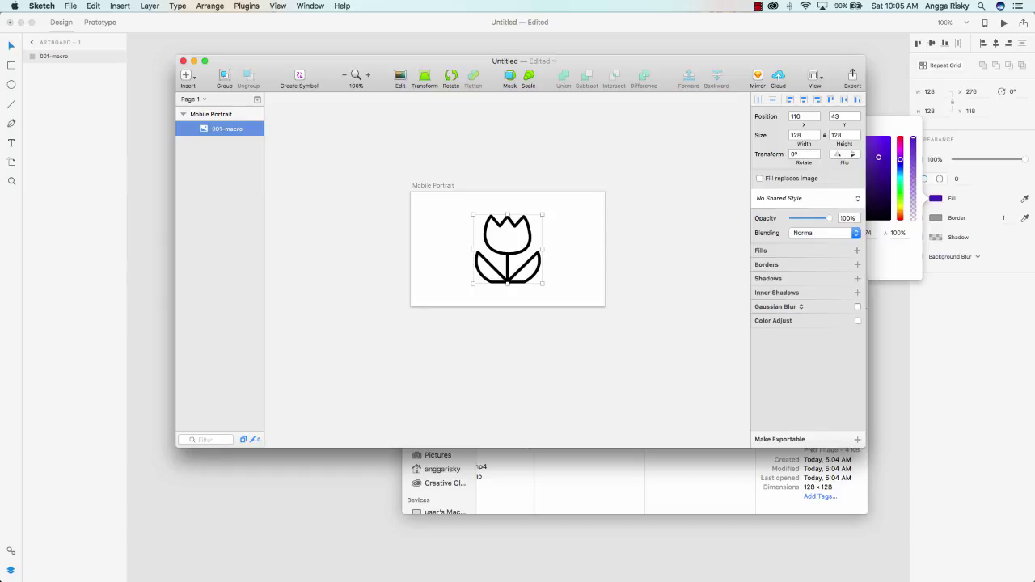
Add a solid fill to the imported macro icon and recolour it purple 8154FF, blue 5499FF and finally red.
{"action": "left_click", "coordinate": [857, 251]}
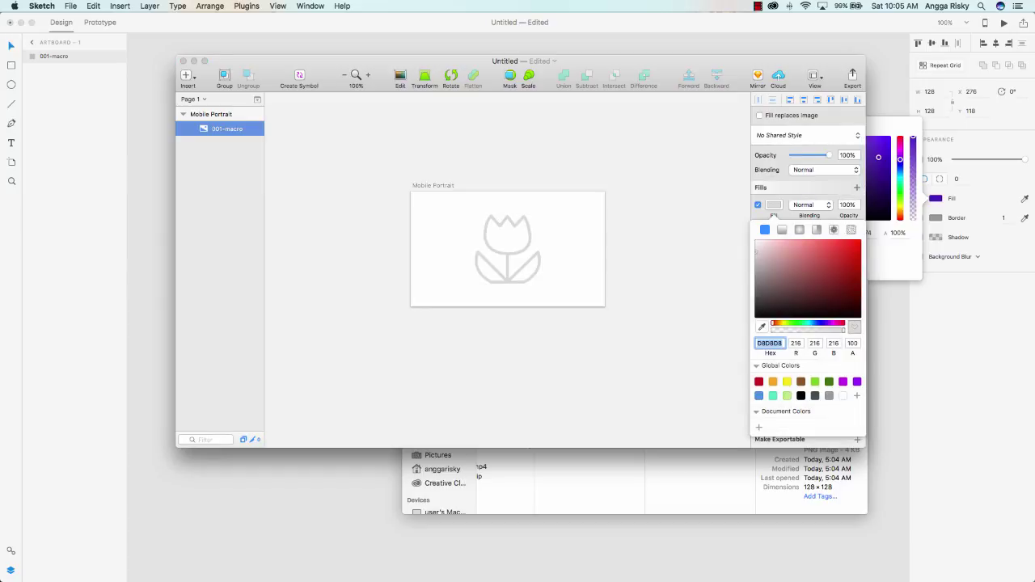
{"action": "left_click", "coordinate": [823, 324]}
{"action": "left_click_drag", "start_coordinate": [795, 275], "coordinate": [826, 240]}
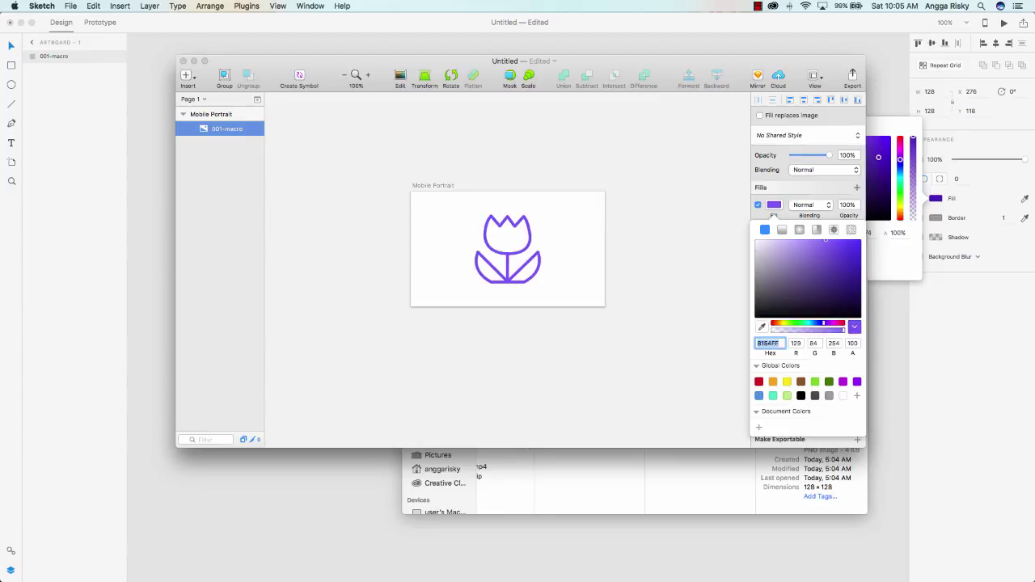
{"action": "left_click_drag", "start_coordinate": [823, 324], "coordinate": [816, 324]}
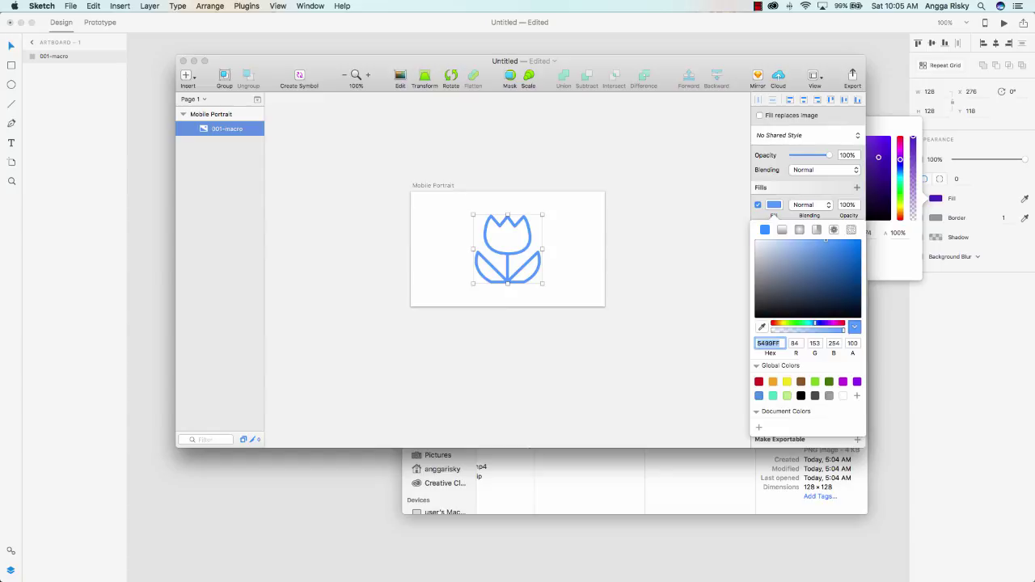
{"action": "left_click_drag", "start_coordinate": [815, 323], "coordinate": [773, 323]}
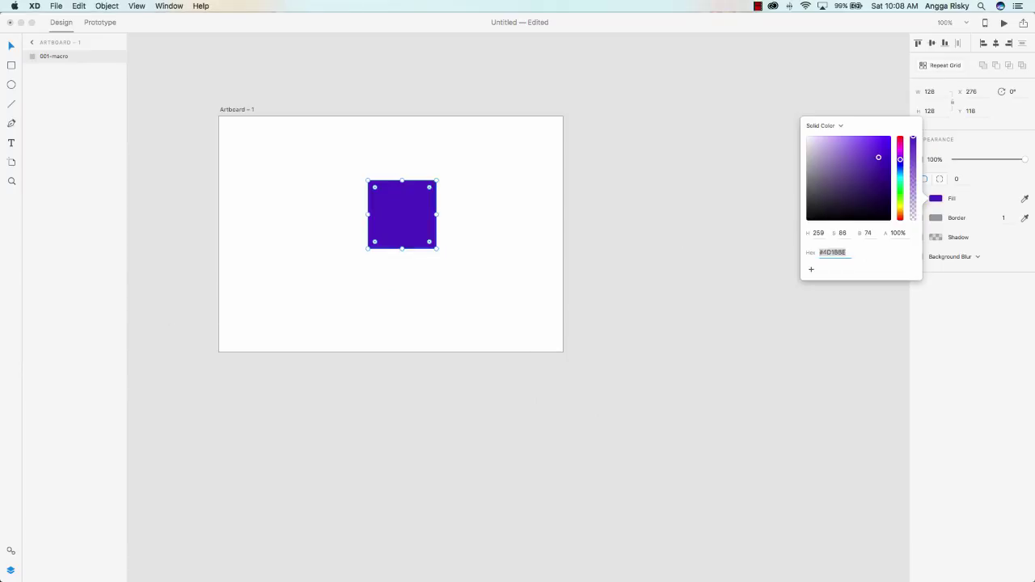
In Adobe XD, delete the purple icon and draw two rectangles side by side, about 215 × 145 and 259 × 145.
{"action": "left_click", "coordinate": [385, 218]}
{"action": "key", "text": "Delete"}
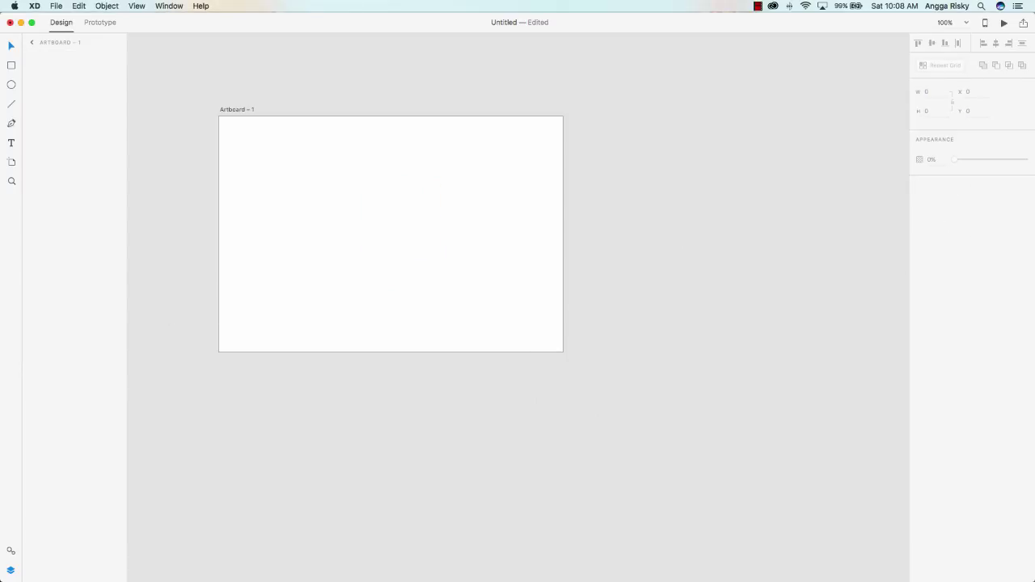
{"action": "key", "text": "r"}
{"action": "left_click_drag", "start_coordinate": [250, 160], "coordinate": [365, 237]}
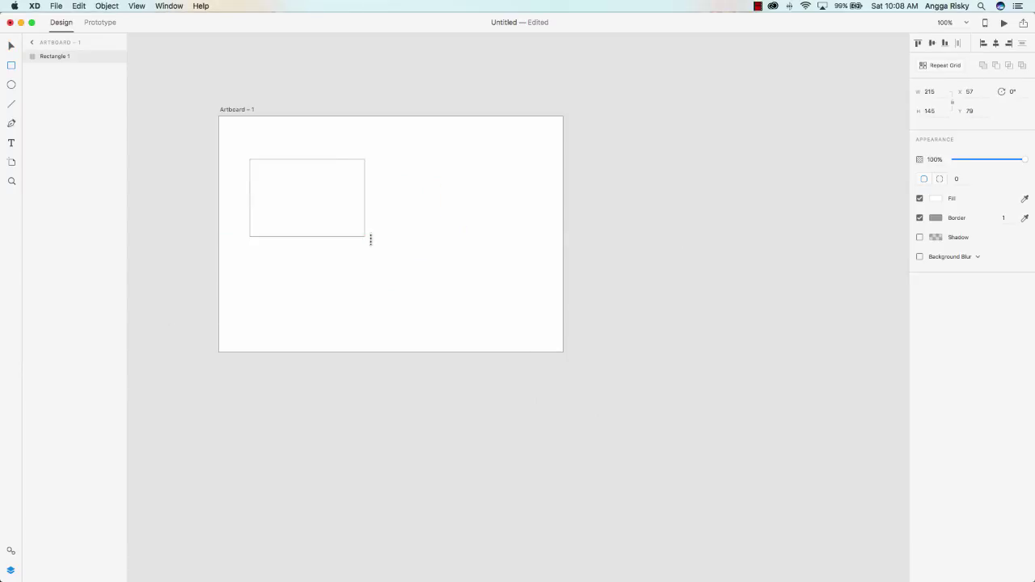
{"action": "mouse_move", "coordinate": [387, 160]}
{"action": "left_mouse_down"}
{"action": "mouse_move", "coordinate": [431, 223]}
{"action": "mouse_move", "coordinate": [527, 237]}
{"action": "left_mouse_up"}
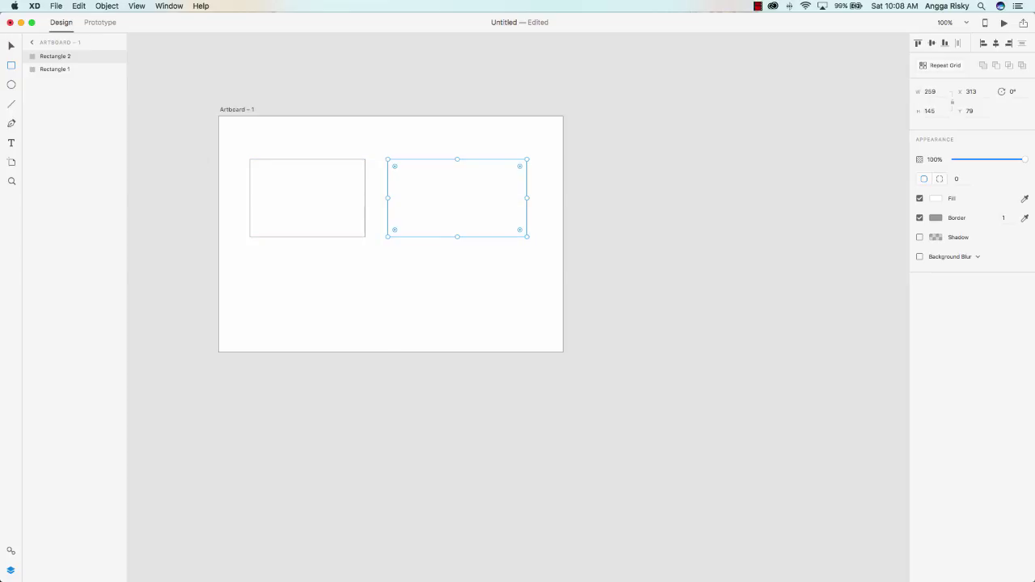
Move both rectangles together to the artboard's vertical middle, at about X 70, Y 146, and deselect them.
{"action": "left_click", "coordinate": [338, 199], "text": "shift"}
{"action": "left_click_drag", "start_coordinate": [432, 197], "coordinate": [440, 232]}
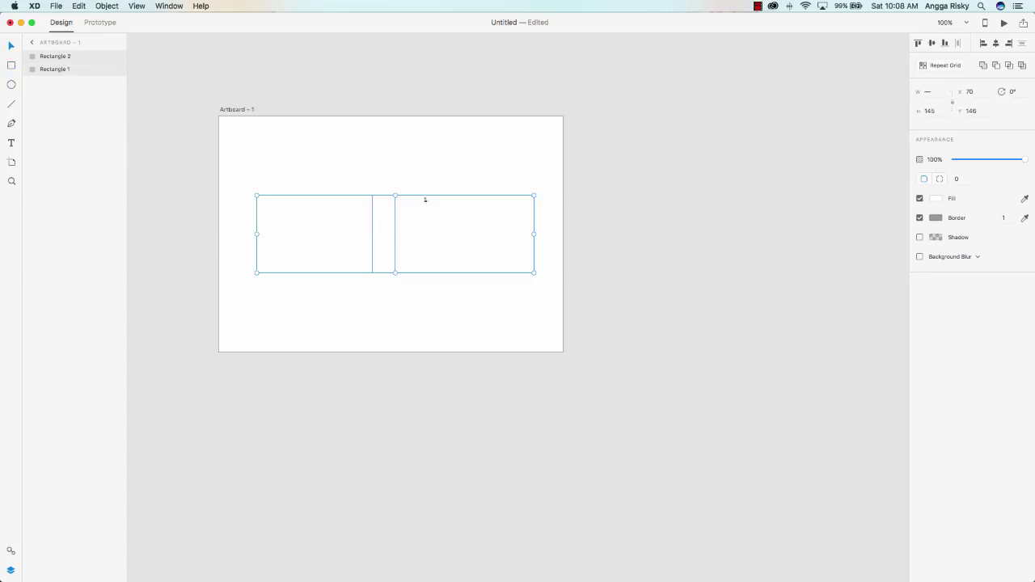
{"action": "left_click", "coordinate": [642, 191]}
Fill the wider rectangle with #FF5252 and change its fill type from solid colour to gradient.
{"action": "left_click", "coordinate": [454, 202]}
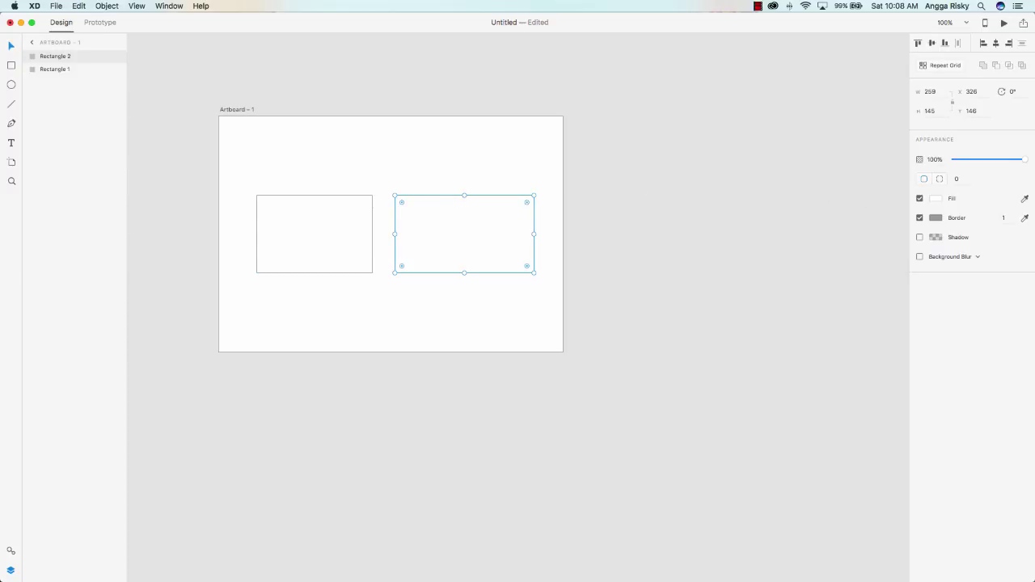
{"action": "left_click", "coordinate": [936, 199]}
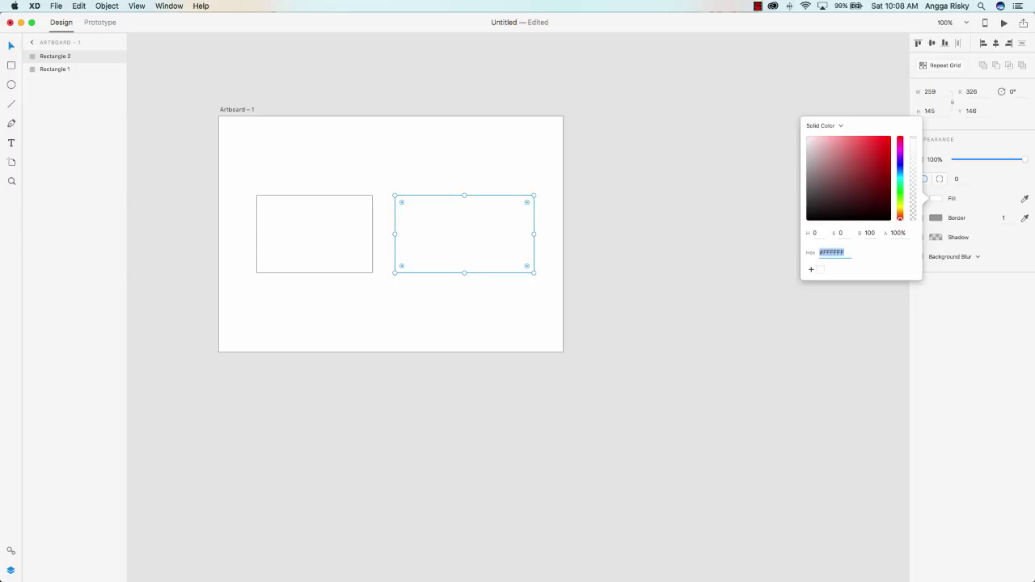
{"action": "type", "text": "#FF5252"}
{"action": "key", "text": "Return"}
{"action": "left_click", "coordinate": [823, 125]}
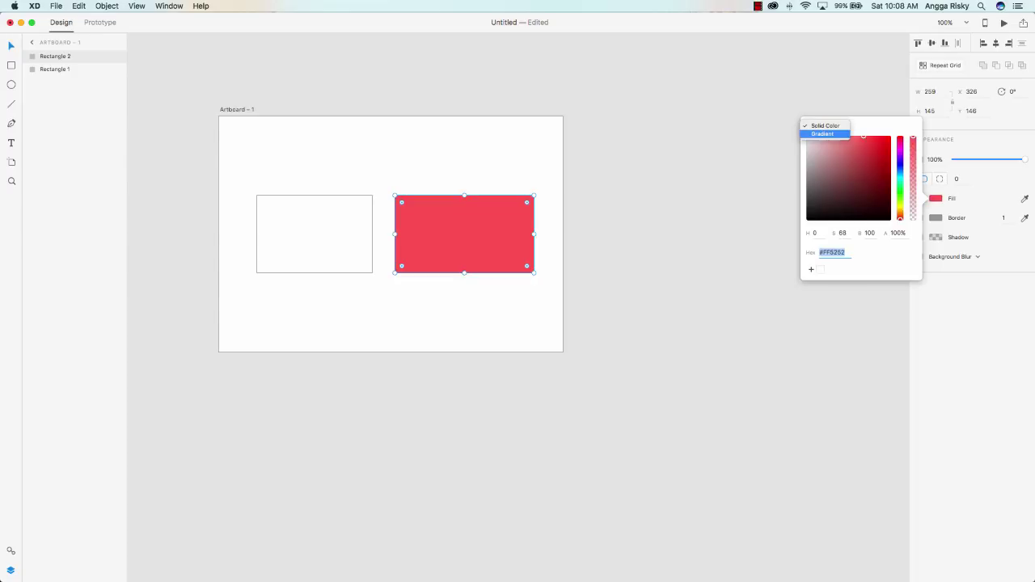
{"action": "left_click", "coordinate": [820, 134]}
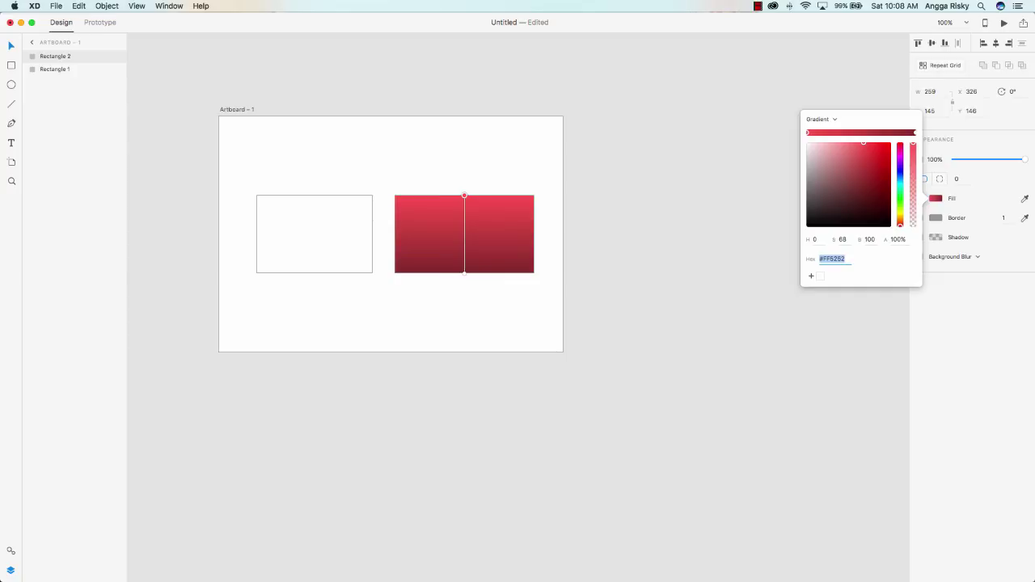
Add a teal #3BAEB8 stop in the middle of the gradient and recolour the upper stop to yellow #F4EF7D.
{"action": "left_click", "coordinate": [864, 133]}
{"action": "left_click_drag", "start_coordinate": [901, 172], "coordinate": [900, 183]}
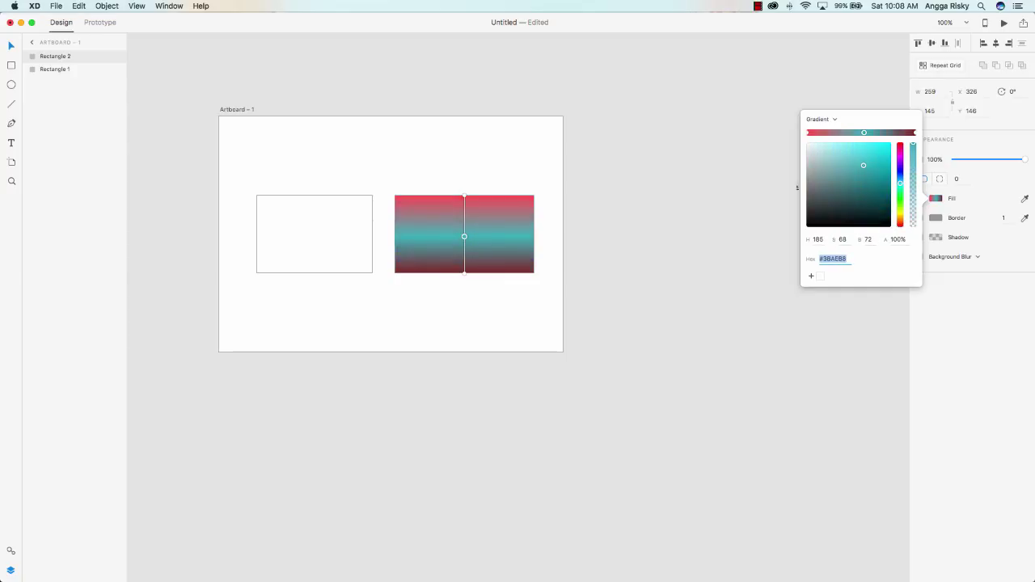
{"action": "left_click", "coordinate": [464, 196]}
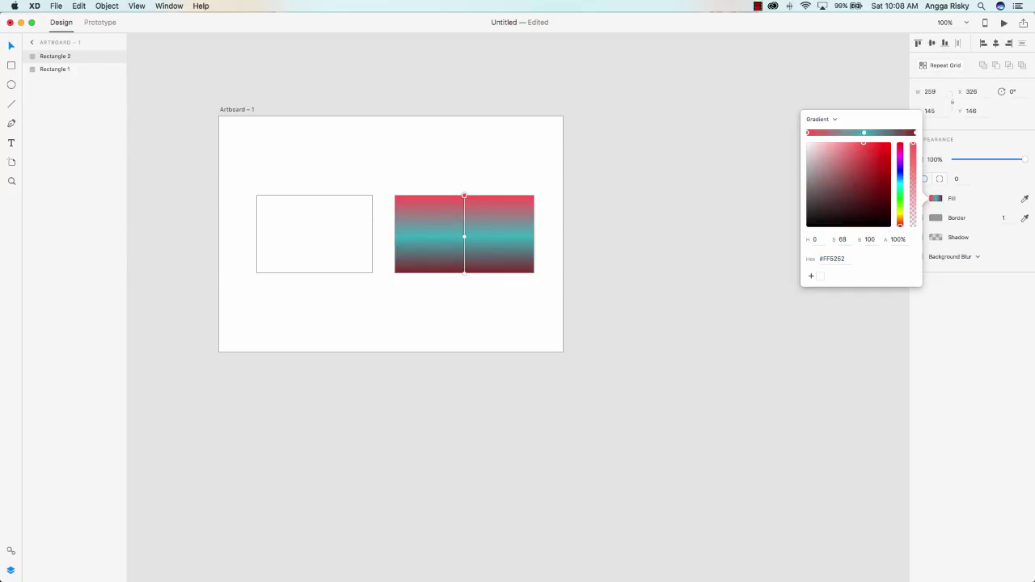
{"action": "mouse_move", "coordinate": [901, 224]}
{"action": "left_mouse_down"}
{"action": "mouse_move", "coordinate": [900, 201]}
{"action": "mouse_move", "coordinate": [901, 212]}
{"action": "left_mouse_up"}
{"action": "left_click", "coordinate": [847, 146]}
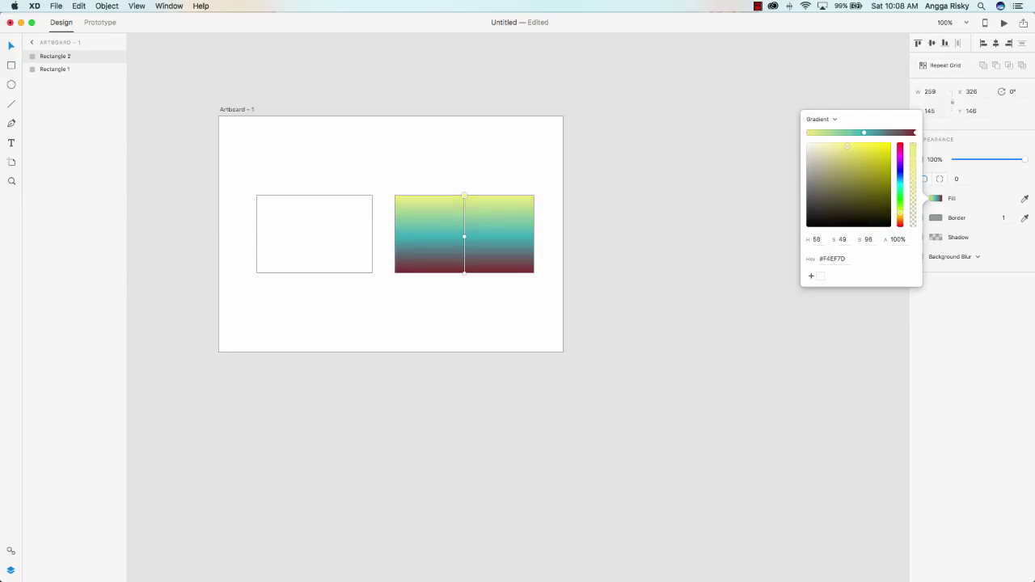
Shift the gradient rectangle slightly towards the white one, to X 319, and review its gradient's end stop.
{"action": "left_click", "coordinate": [465, 274]}
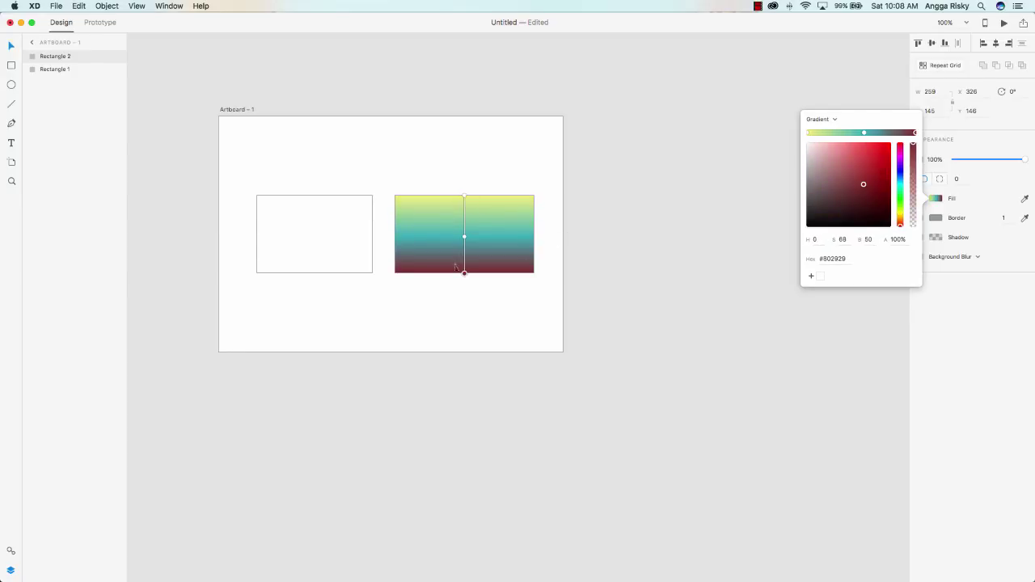
{"action": "left_click_drag", "start_coordinate": [453, 266], "coordinate": [447, 266]}
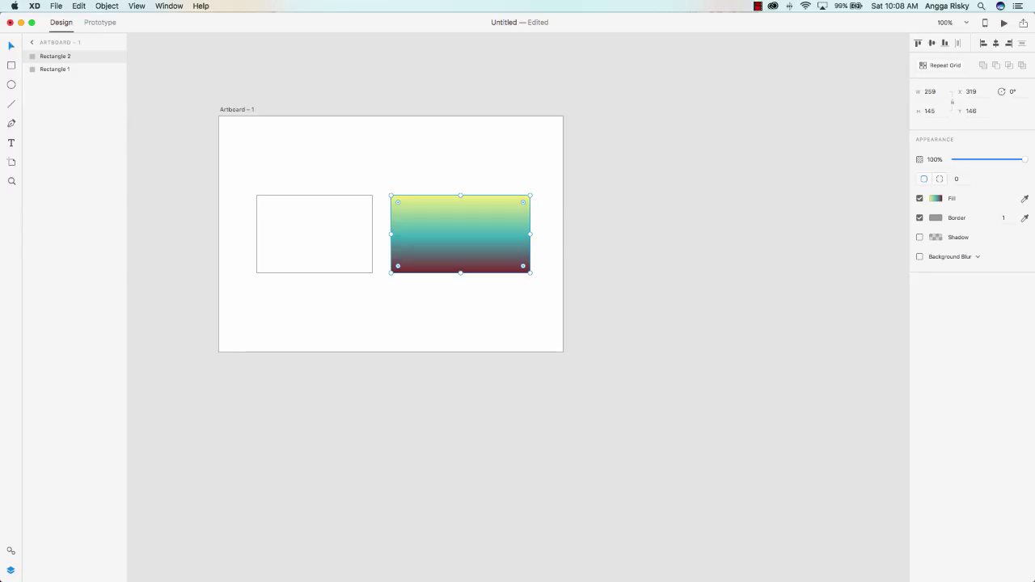
{"action": "left_click", "coordinate": [936, 199]}
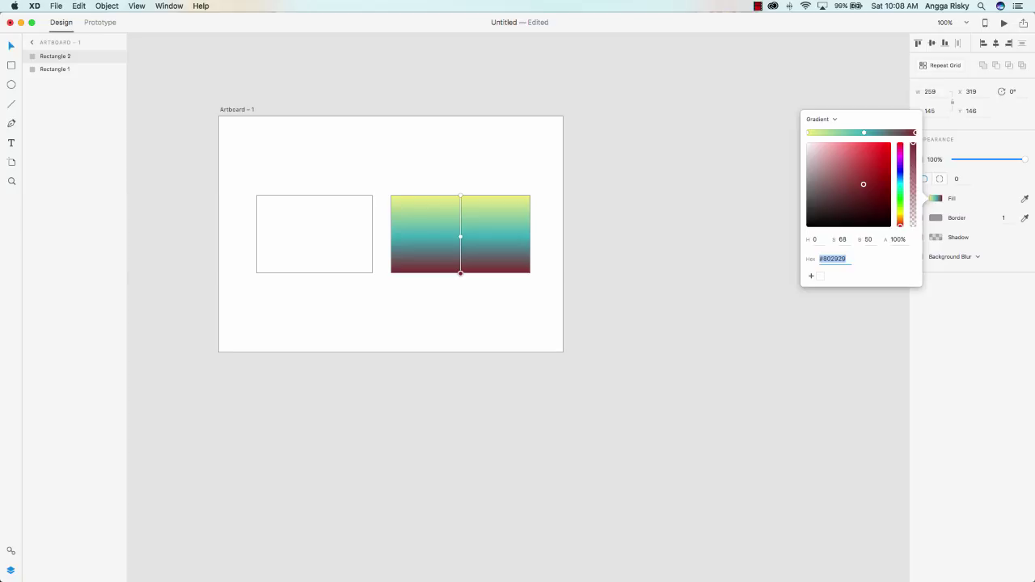
{"action": "left_click", "coordinate": [884, 209]}
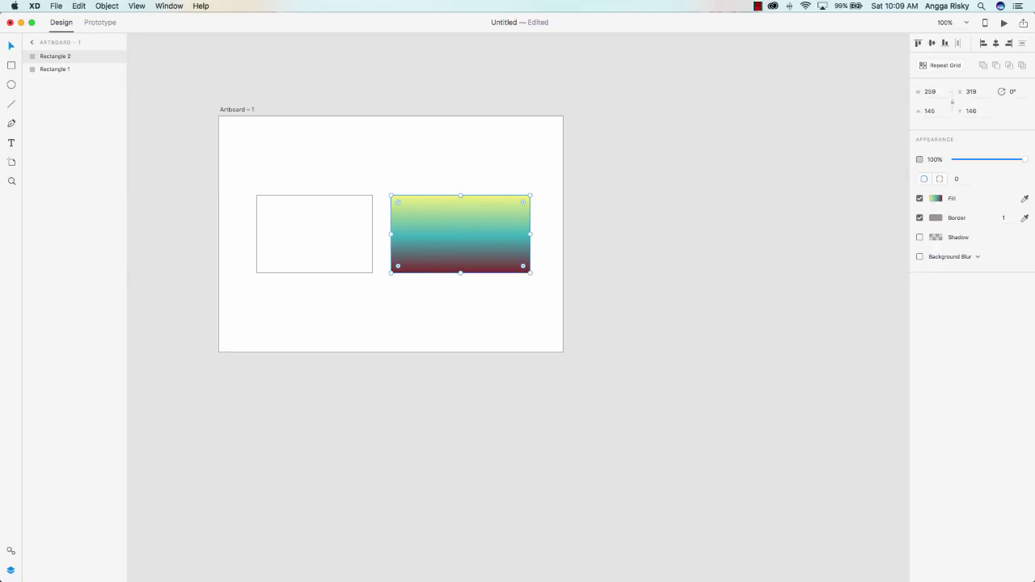
In Sketch, delete the red macro icon and draw a rectangle about 216 × 162 at X 71, Y 26 on the artboard.
{"action": "key", "text": "super+Tab"}
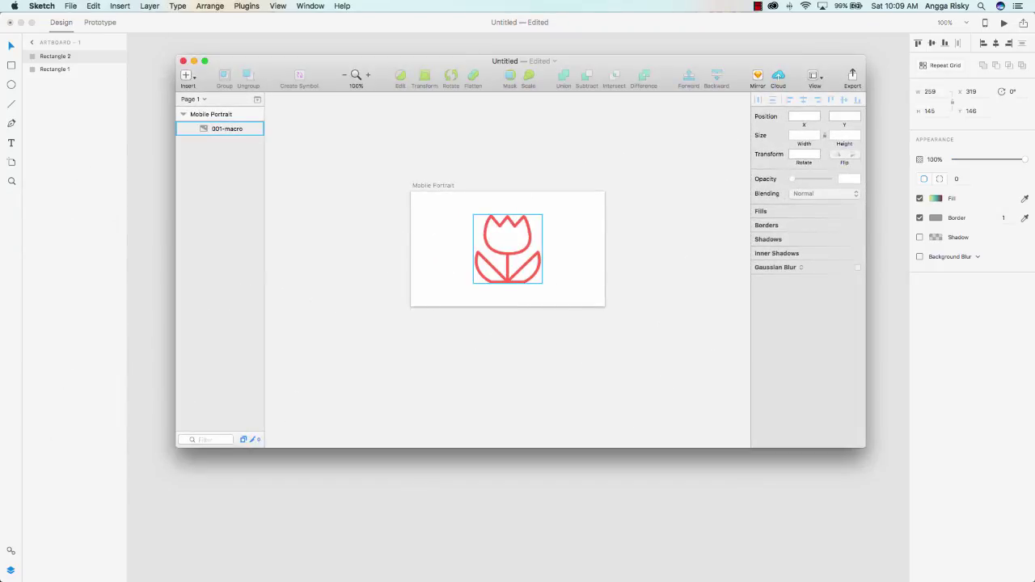
{"action": "key", "text": "Delete"}
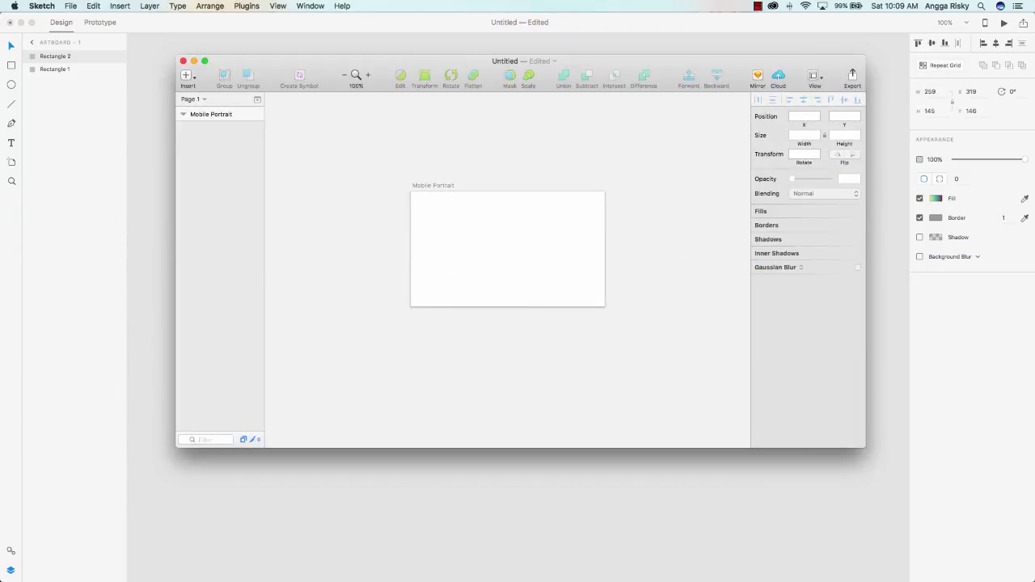
{"action": "left_click", "coordinate": [187, 76]}
{"action": "mouse_move", "coordinate": [216, 121]}
{"action": "left_click", "coordinate": [319, 151]}
{"action": "left_click_drag", "start_coordinate": [449, 205], "coordinate": [565, 292]}
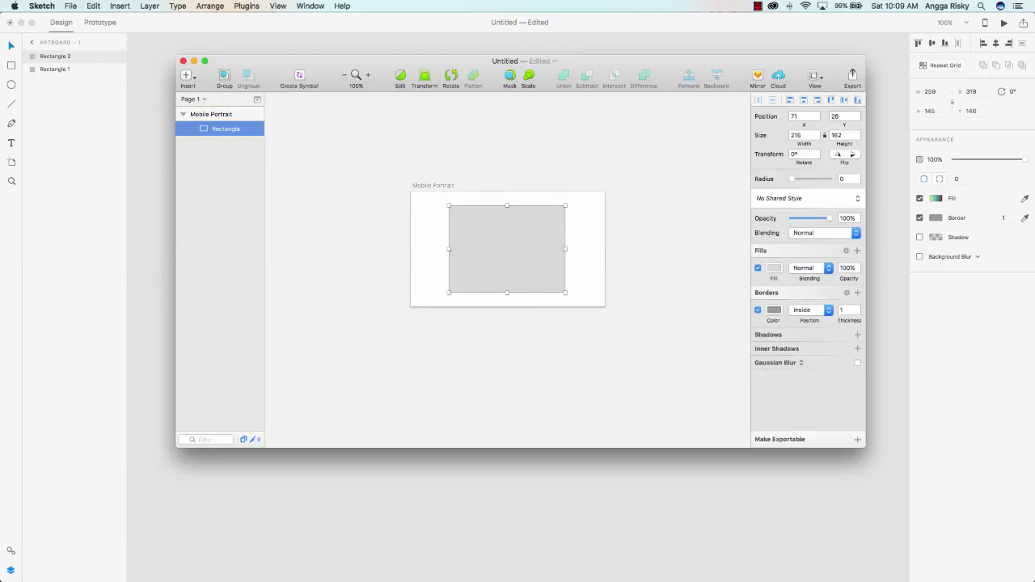
Try linear, radial and angular gradient fills on the rectangle.
{"action": "left_click", "coordinate": [774, 268]}
{"action": "left_click", "coordinate": [783, 231]}
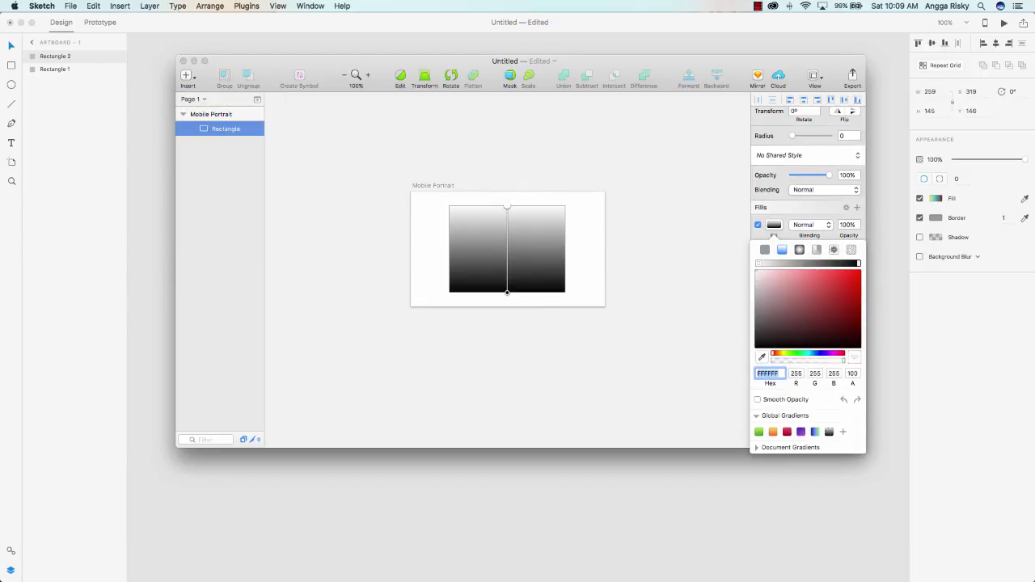
{"action": "left_click", "coordinate": [799, 250]}
{"action": "left_click", "coordinate": [817, 269]}
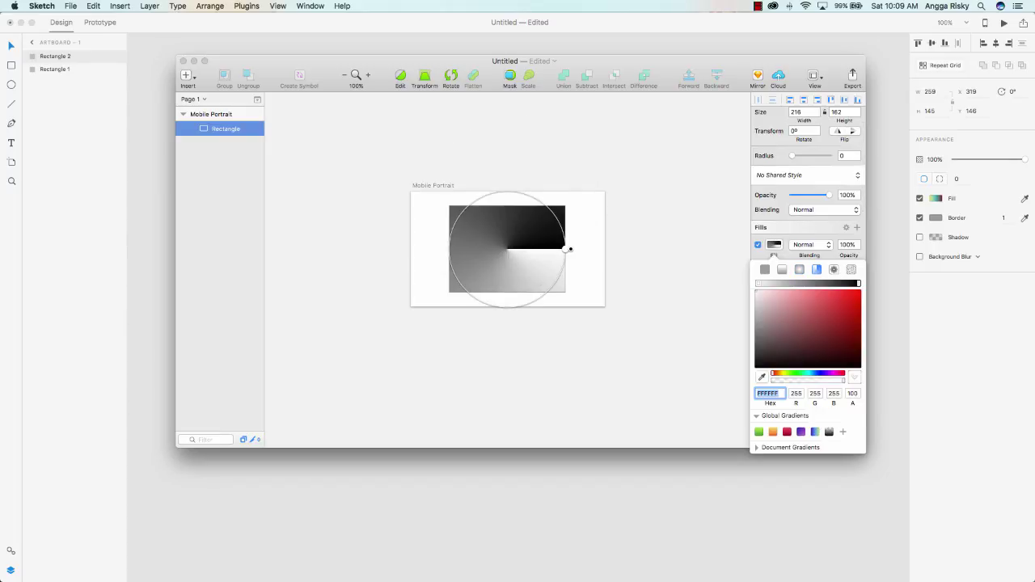
Try a pattern fill on the rectangle with the diagonal-line, dot, grid and wave global patterns.
{"action": "left_click", "coordinate": [833, 269]}
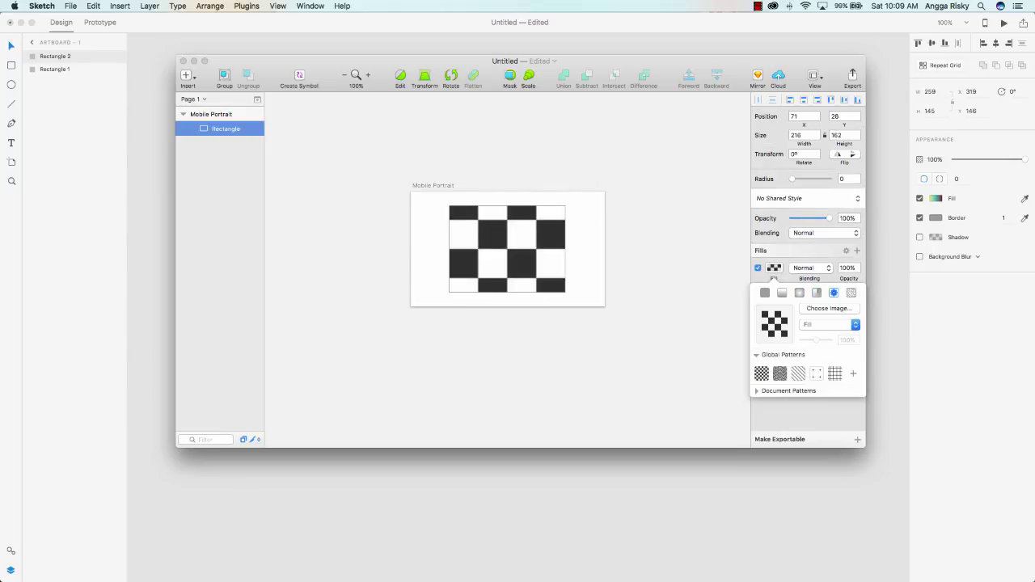
{"action": "left_click", "coordinate": [798, 373]}
{"action": "left_click", "coordinate": [817, 373]}
{"action": "left_click", "coordinate": [835, 374]}
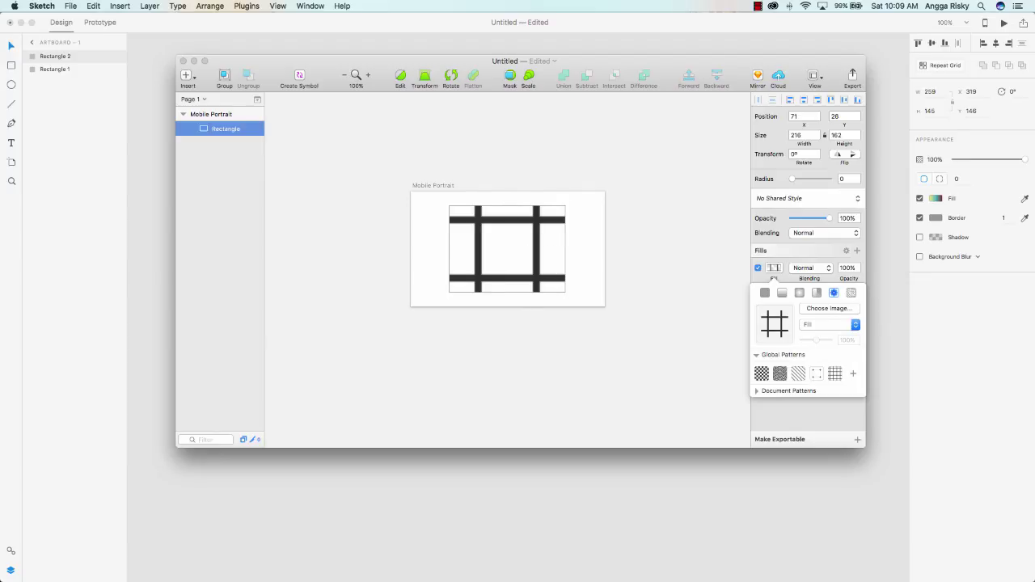
{"action": "left_click", "coordinate": [779, 374]}
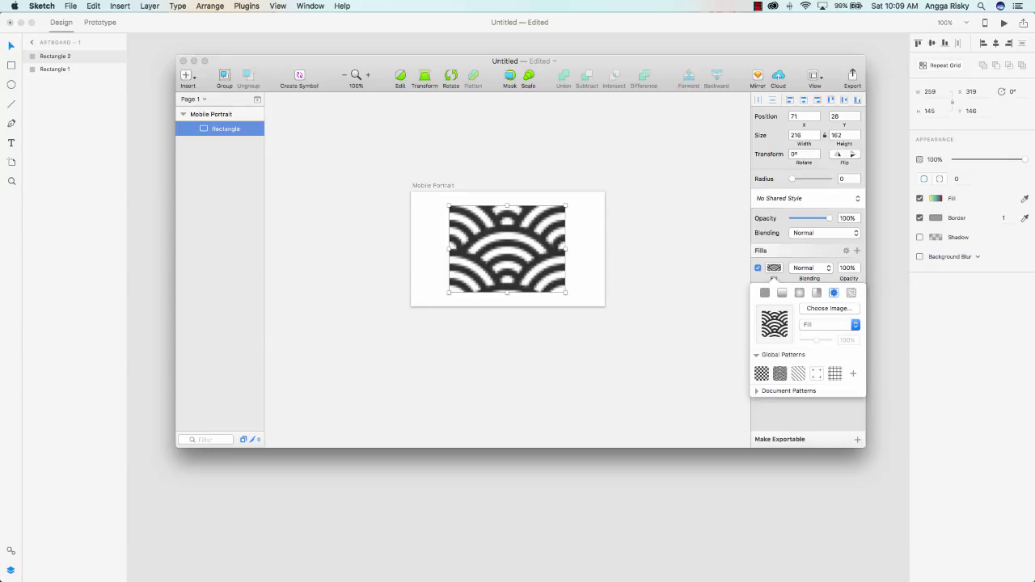
Preview a noise fill on the rectangle, then give it a white-to-black radial gradient and close the fill settings.
{"action": "left_click", "coordinate": [850, 292]}
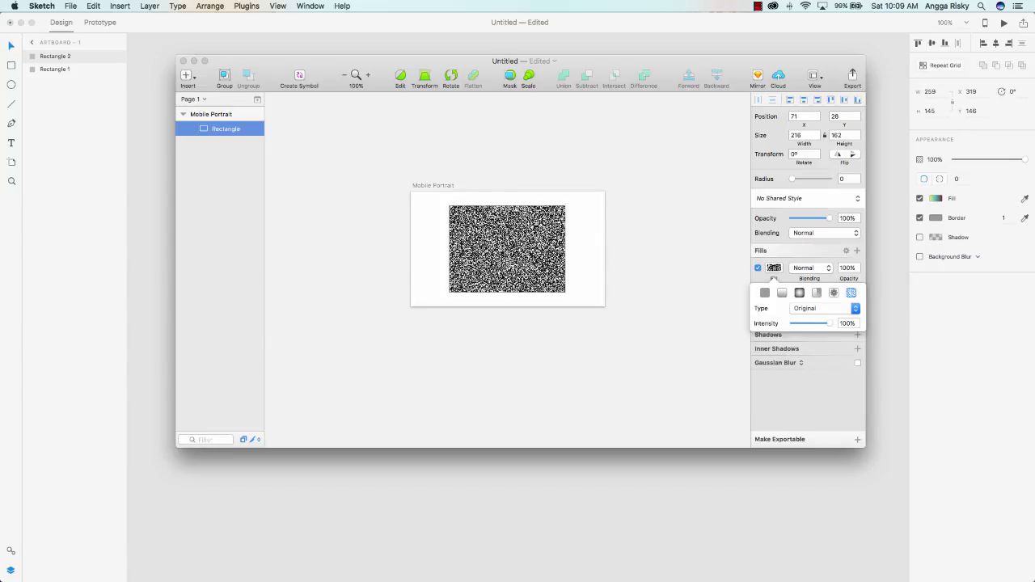
{"action": "left_click", "coordinate": [799, 293]}
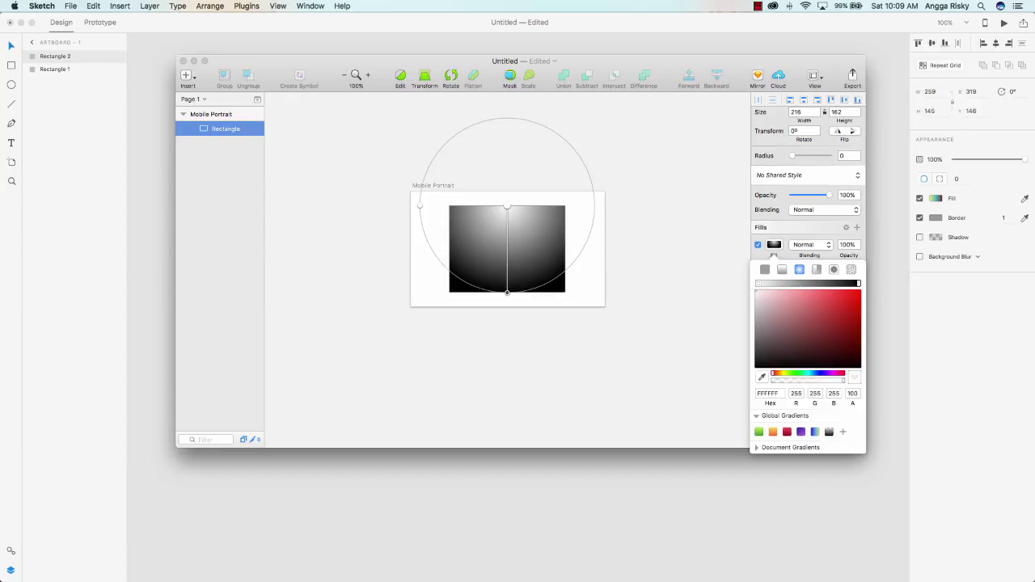
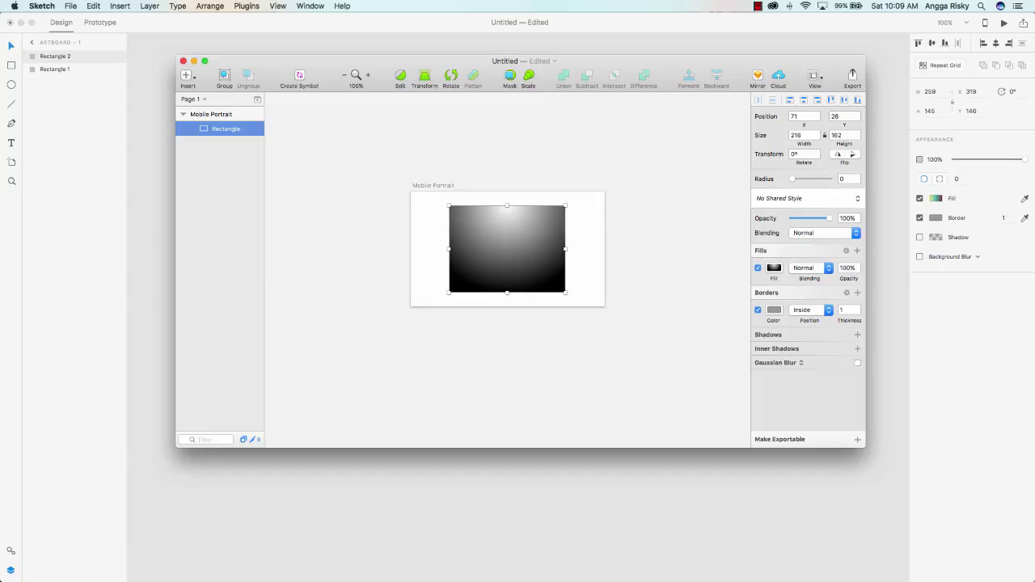
{"action": "key", "text": "Escape"}
Delete the radial gradient rectangle and select the empty Mobile Portrait artboard.
{"action": "scroll", "coordinate": [508, 249], "scroll_direction": "right", "scroll_amount": 5}
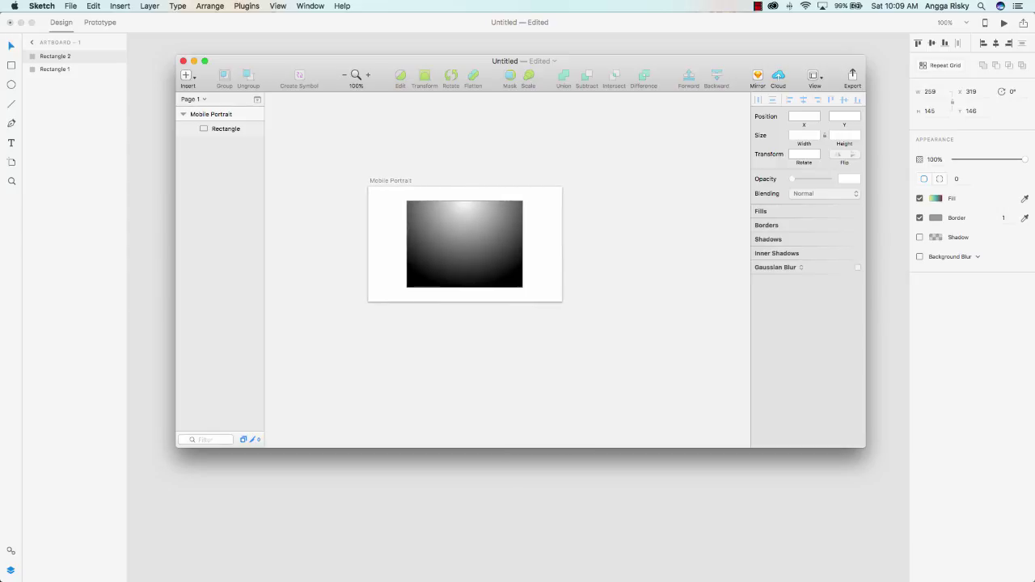
{"action": "scroll", "coordinate": [475, 242], "scroll_direction": "right", "scroll_amount": 1}
{"action": "scroll", "coordinate": [475, 242], "scroll_direction": "left", "scroll_amount": 2}
{"action": "left_click", "coordinate": [474, 242]}
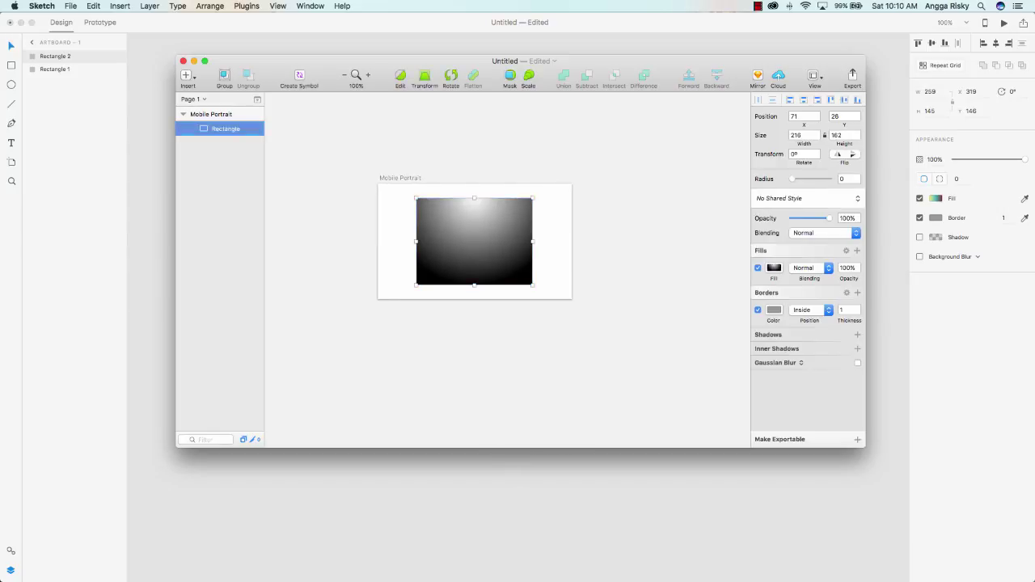
{"action": "key", "text": "Delete"}
{"action": "left_click", "coordinate": [475, 243]}
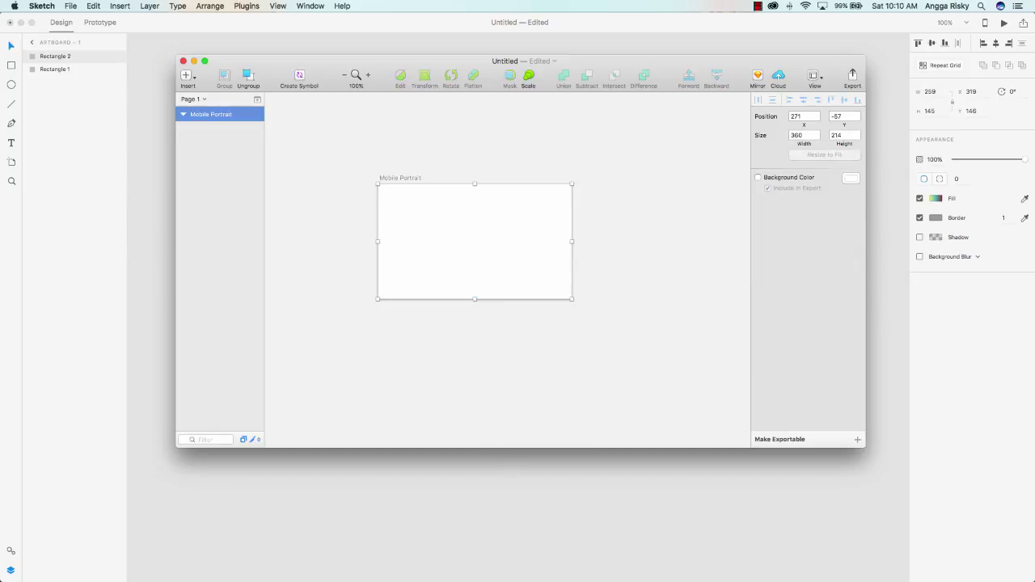
Deselect the Mobile Portrait artboard and start the Artboard tool so that its size presets are listed.
{"action": "key", "text": "Escape"}
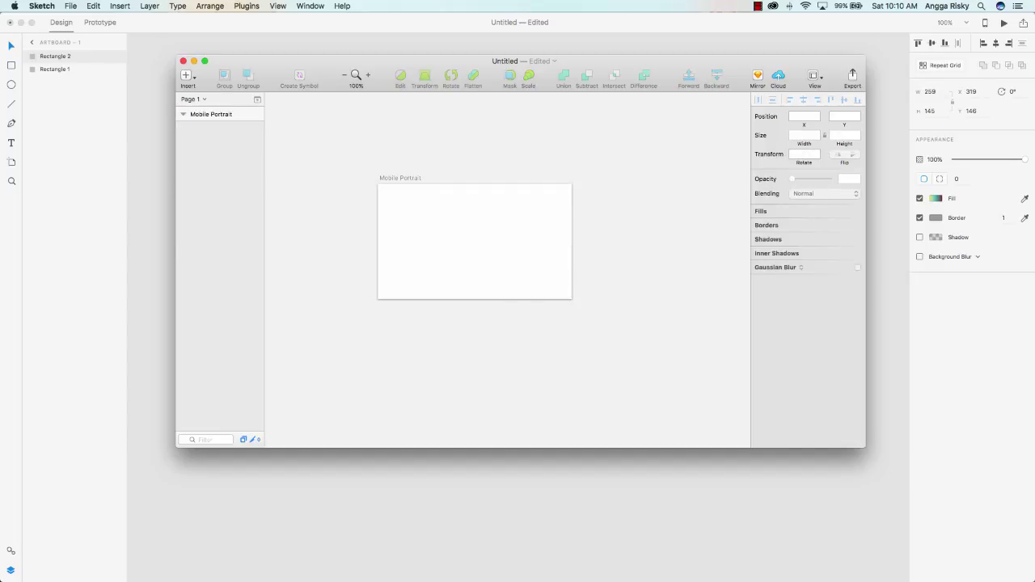
{"action": "left_click", "coordinate": [186, 75]}
{"action": "left_click", "coordinate": [214, 179]}
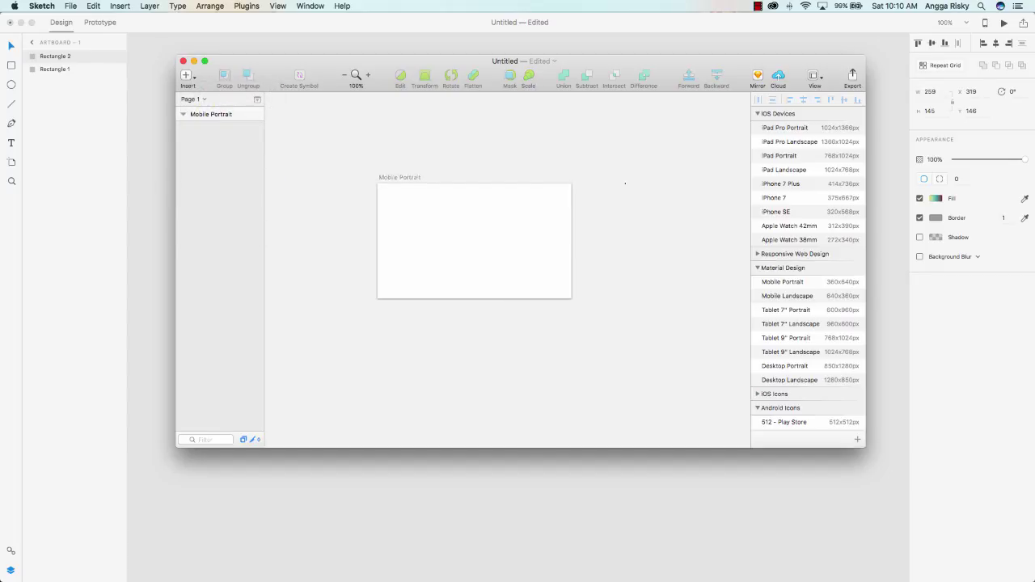
{"action": "scroll", "coordinate": [517, 160], "scroll_direction": "right", "scroll_amount": 4}
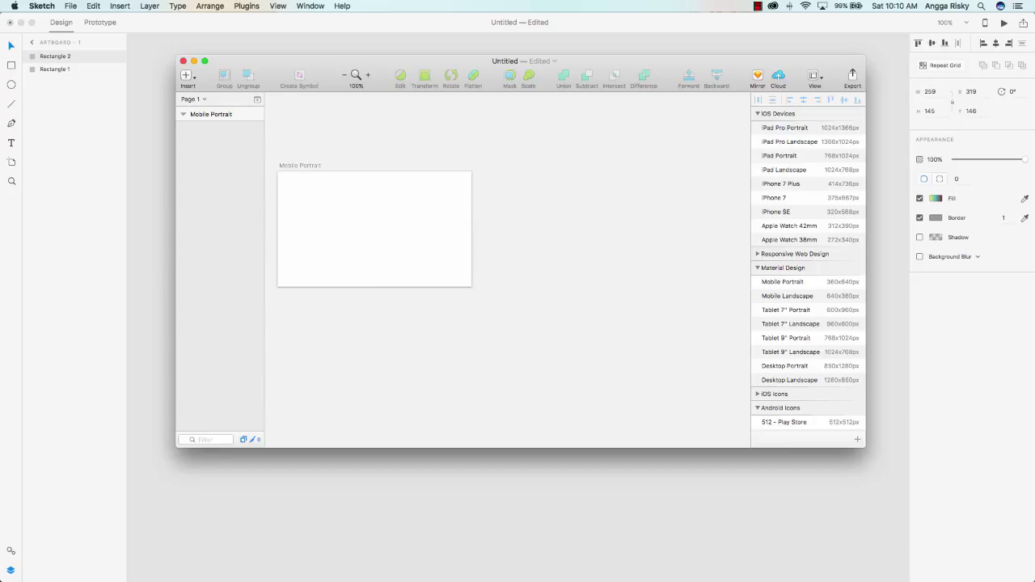
{"action": "left_click", "coordinate": [187, 75]}
{"action": "left_click", "coordinate": [214, 179]}
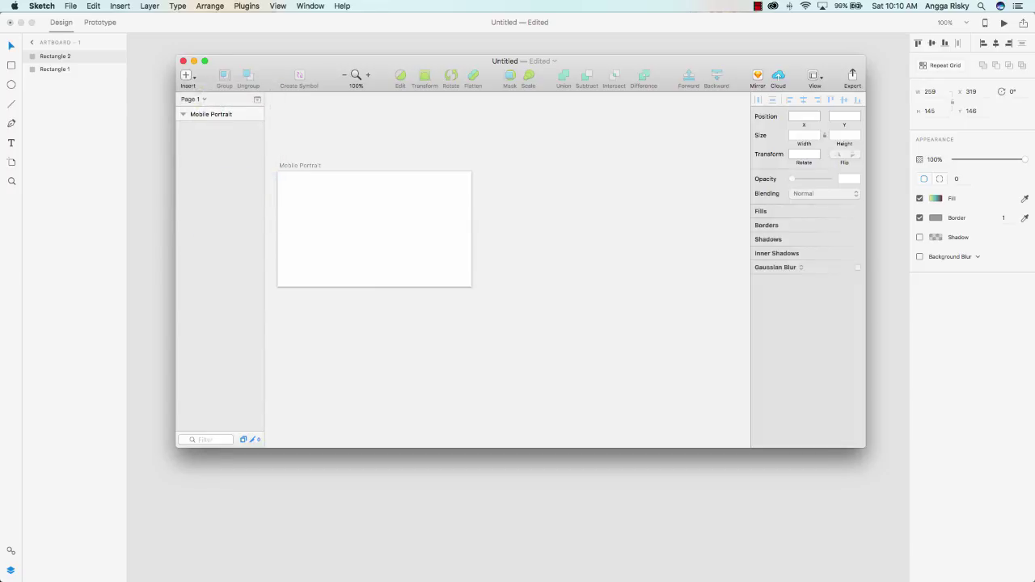
{"action": "key", "text": "a"}
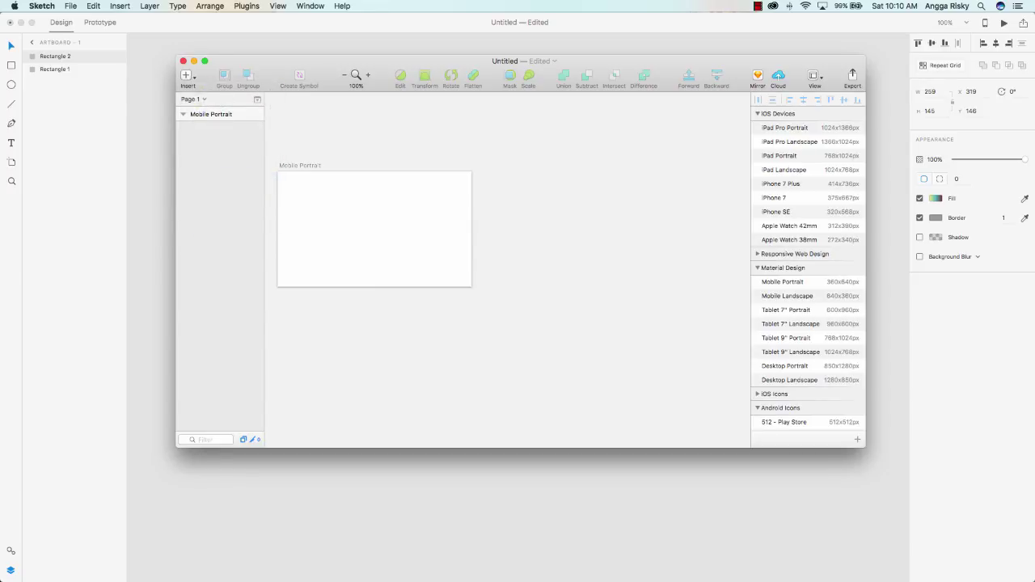
Expand the Responsive Web Design, iOS Icons, Mac Icons, tvOS Icons and Paper Sizes preset groups and look through the whole artboard preset list.
{"action": "left_click", "coordinate": [758, 254]}
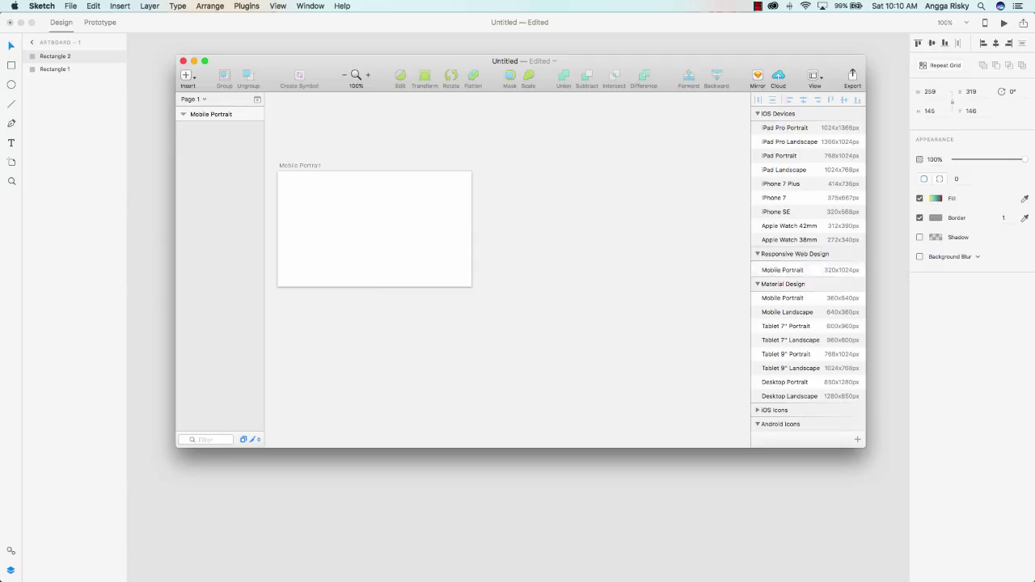
{"action": "scroll", "coordinate": [807, 271], "scroll_direction": "down", "scroll_amount": 4}
{"action": "left_click", "coordinate": [757, 338]}
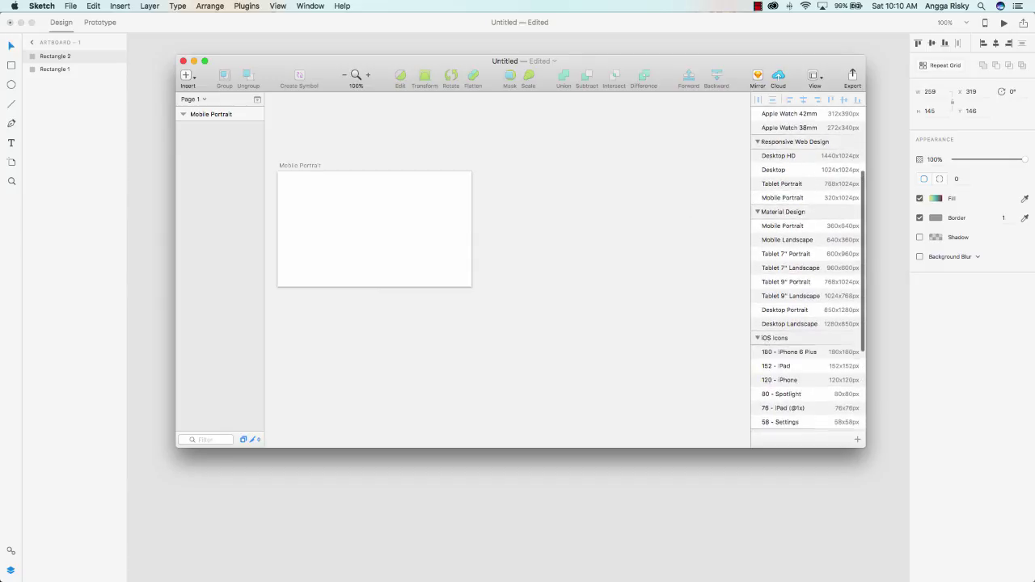
{"action": "scroll", "coordinate": [807, 340], "scroll_direction": "down", "scroll_amount": 5}
{"action": "left_click", "coordinate": [758, 395]}
{"action": "scroll", "coordinate": [807, 395], "scroll_direction": "down", "scroll_amount": 4}
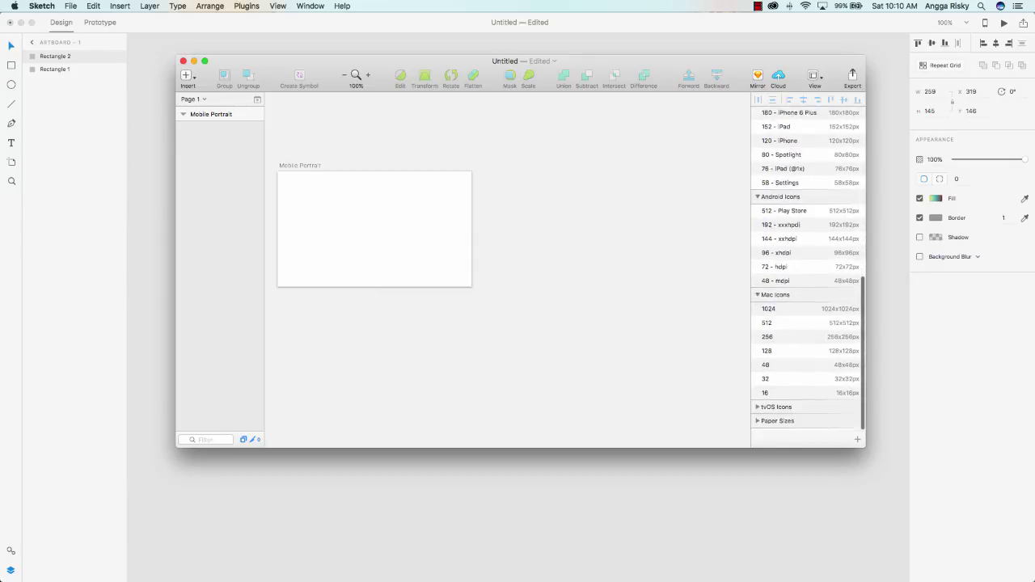
{"action": "left_click", "coordinate": [757, 409]}
{"action": "scroll", "coordinate": [807, 408], "scroll_direction": "down", "scroll_amount": 2}
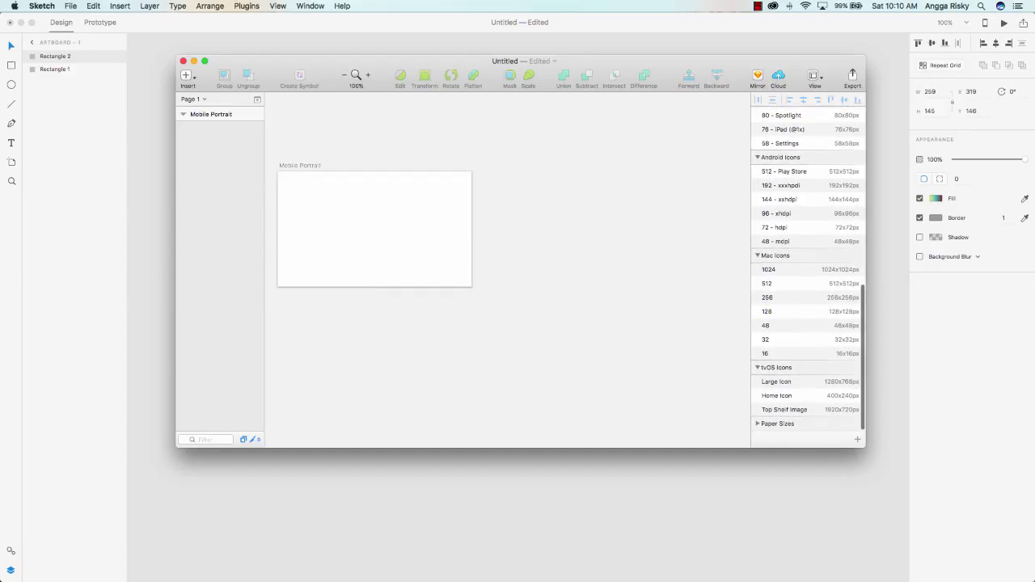
{"action": "left_click", "coordinate": [758, 423]}
{"action": "scroll", "coordinate": [807, 405], "scroll_direction": "down", "scroll_amount": 3}
{"action": "scroll", "coordinate": [807, 404], "scroll_direction": "up", "scroll_amount": 15}
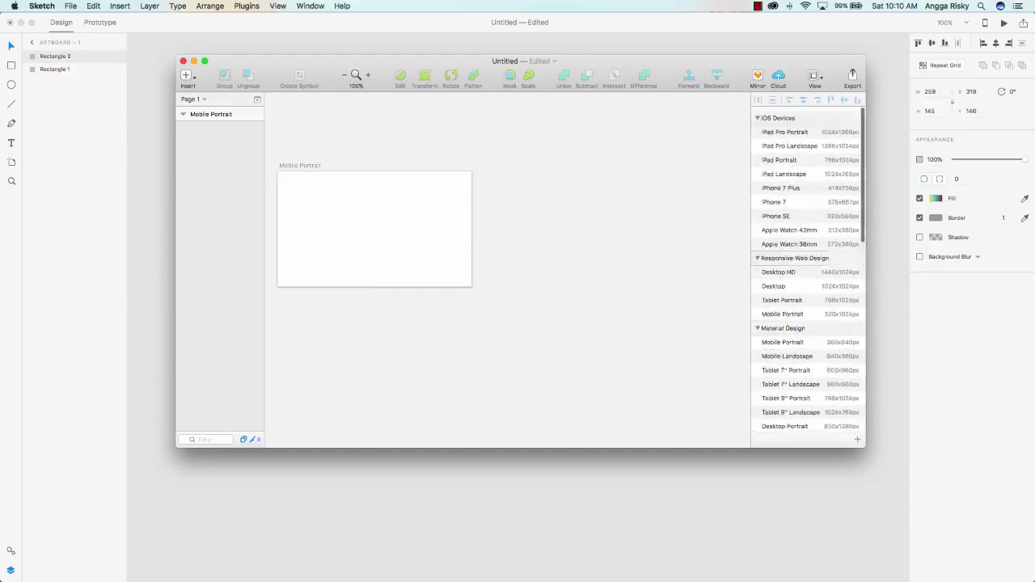
{"action": "scroll", "coordinate": [808, 267], "scroll_direction": "down", "scroll_amount": 15}
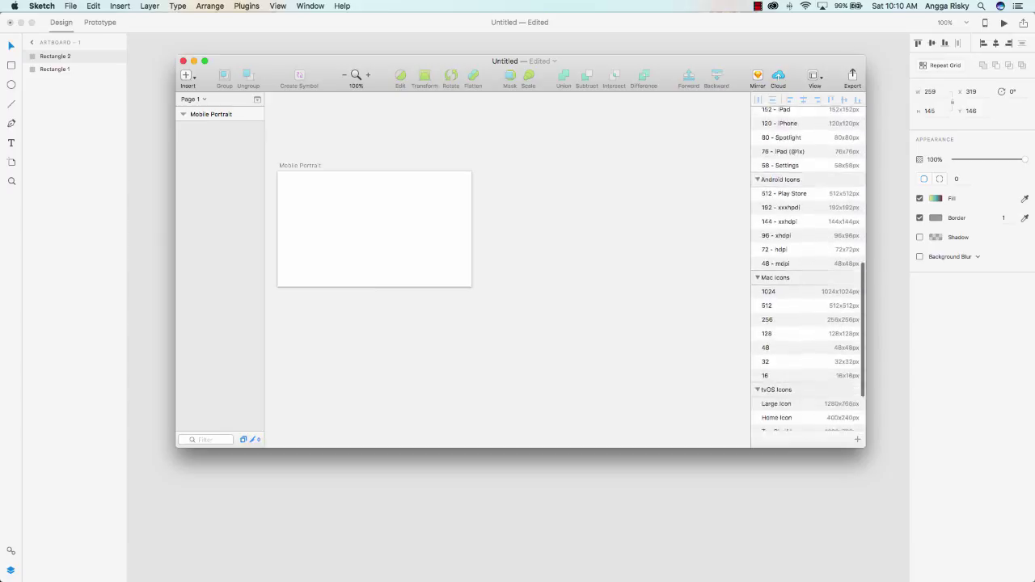
Switch to Adobe XD and show its artboard presets, then return to Sketch to compare them with its Android, Mac and tvOS icon presets.
{"action": "key", "text": "super+Tab"}
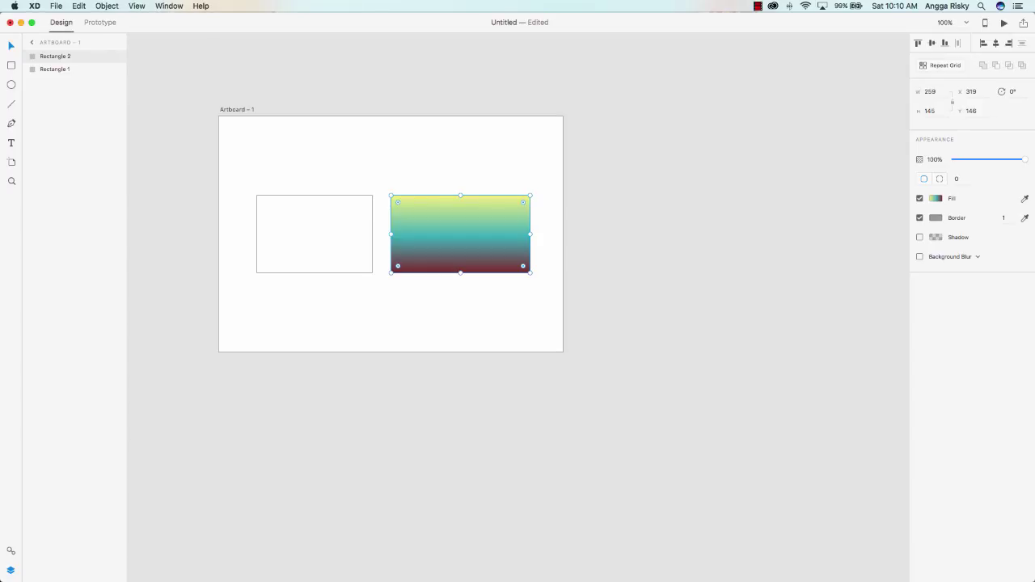
{"action": "key", "text": "a"}
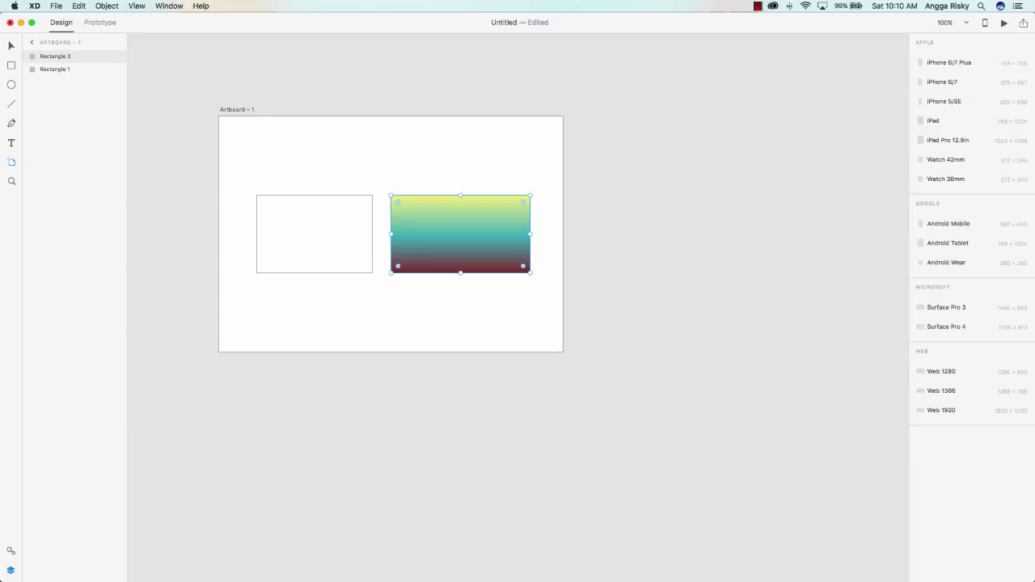
{"action": "key", "text": "super+Tab"}
{"action": "scroll", "coordinate": [515, 138], "scroll_direction": "left", "scroll_amount": 5}
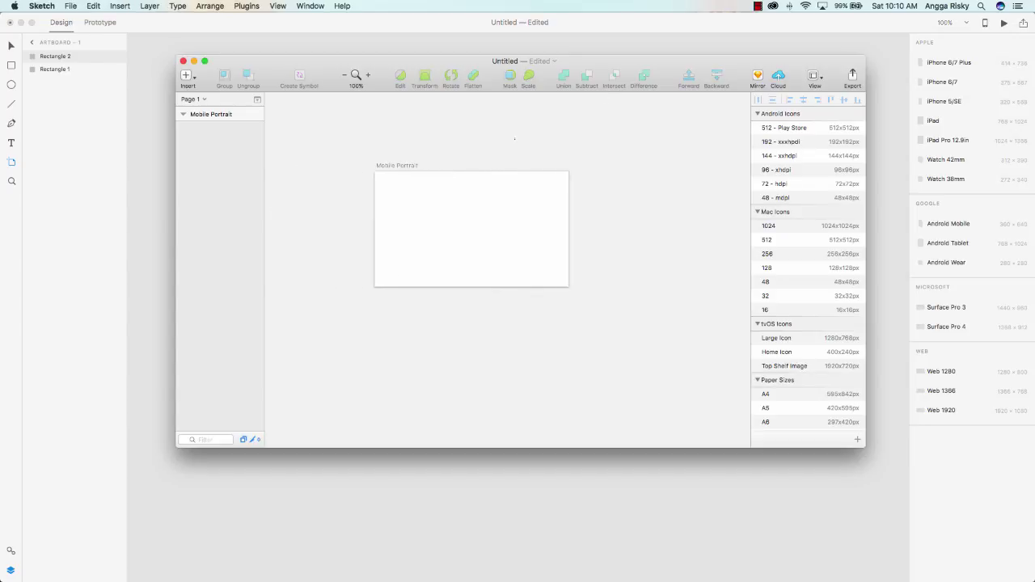
{"action": "scroll", "coordinate": [514, 138], "scroll_direction": "up", "scroll_amount": 1}
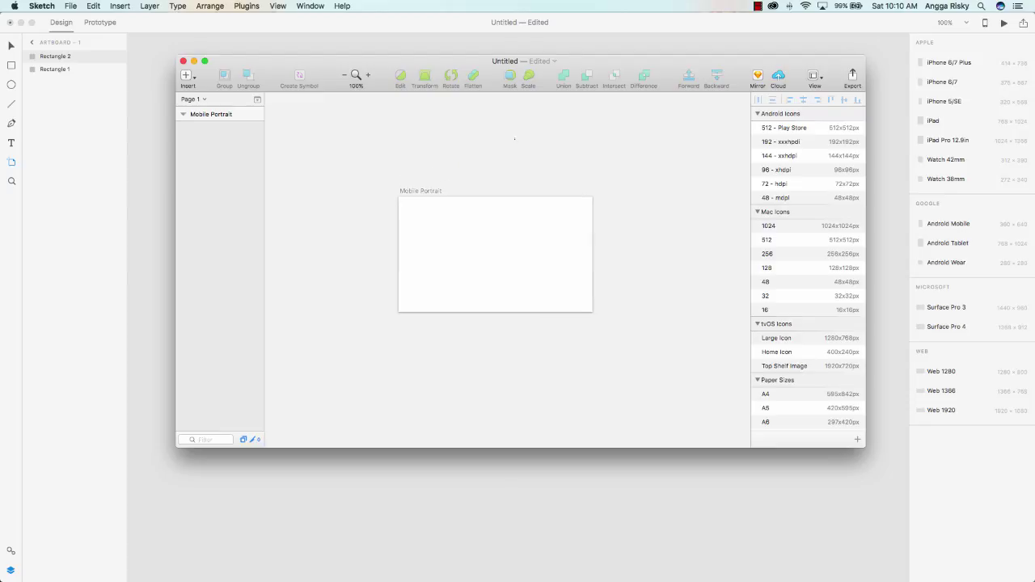
{"action": "scroll", "coordinate": [809, 267], "scroll_direction": "up", "scroll_amount": 5}
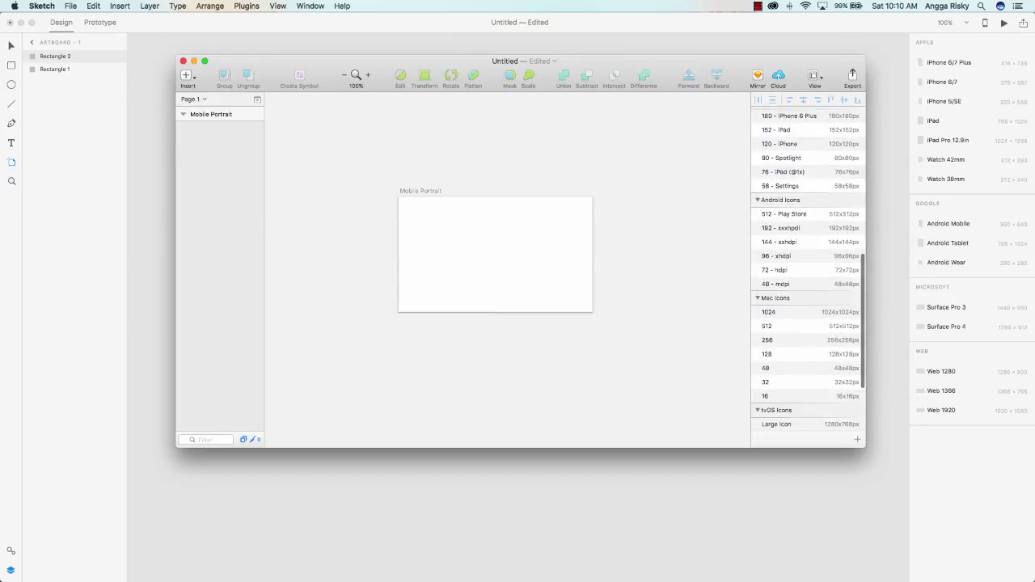
{"action": "scroll", "coordinate": [808, 267], "scroll_direction": "down", "scroll_amount": 4}
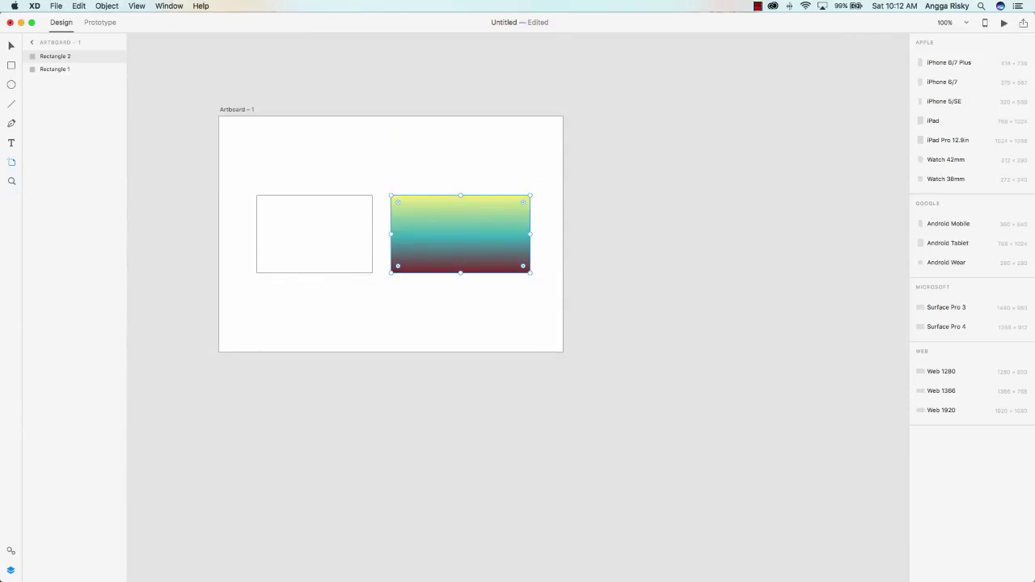
Try an iPhone 6/7 artboard in Adobe XD beside Artboard – 1, then remove it.
{"action": "left_click", "coordinate": [368, 218]}
{"action": "scroll", "coordinate": [426, 191], "scroll_direction": "left", "scroll_amount": 5}
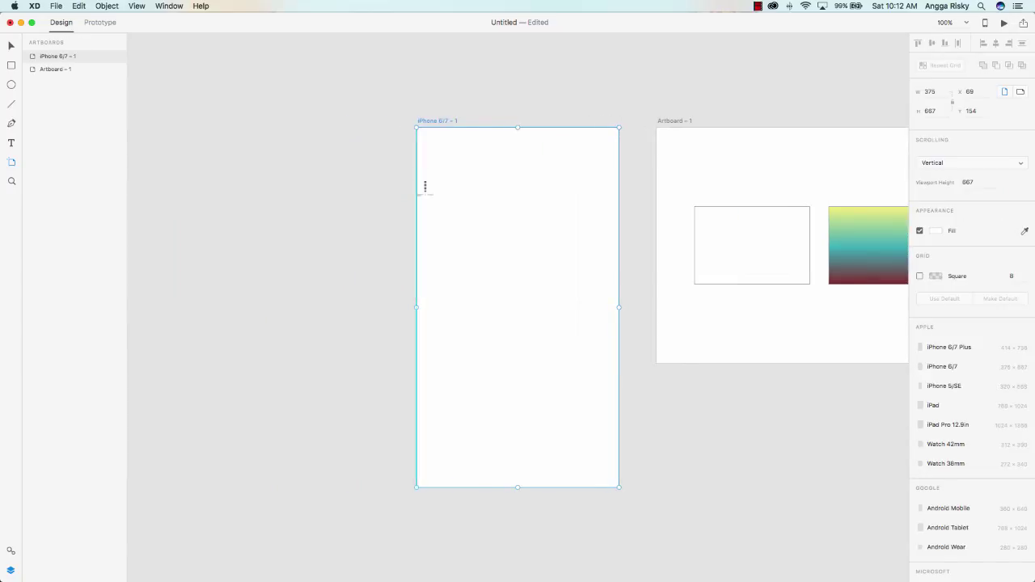
{"action": "scroll", "coordinate": [428, 188], "scroll_direction": "right", "scroll_amount": 2}
{"action": "scroll", "coordinate": [426, 184], "scroll_direction": "right", "scroll_amount": 3}
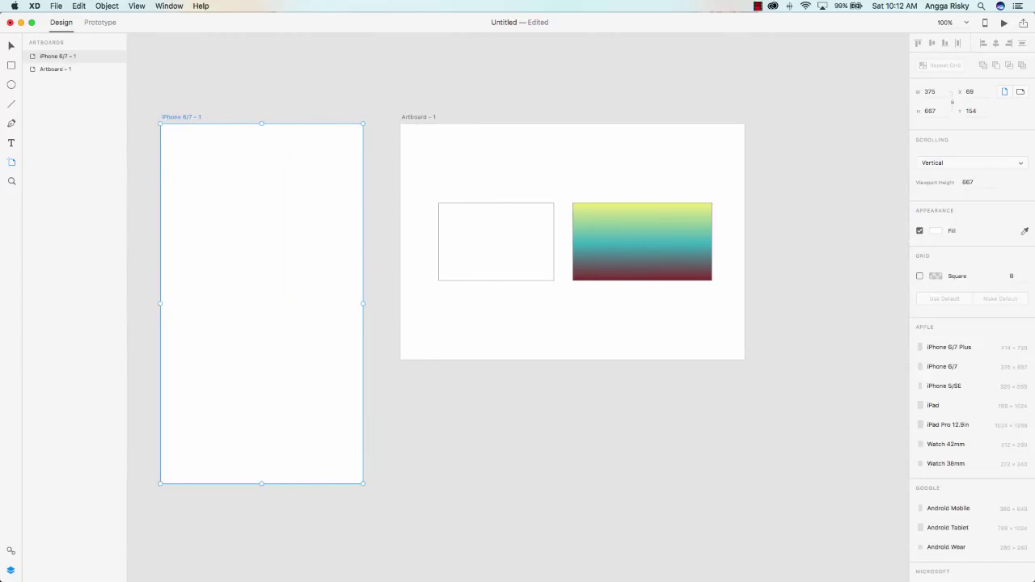
{"action": "key", "text": "v"}
{"action": "key", "text": "BackSpace"}
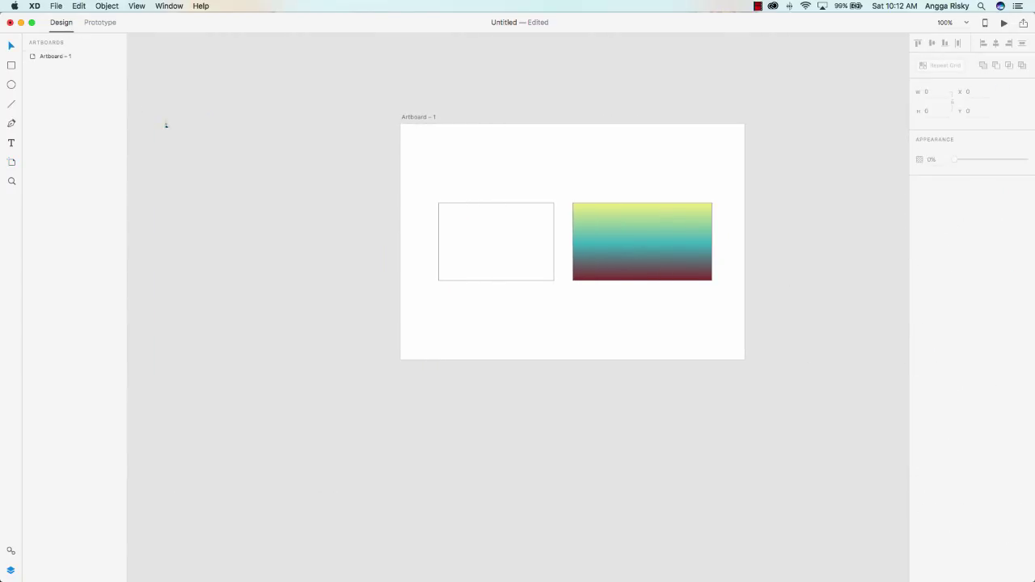
Delete the white rectangle and the gradient rectangle from Artboard – 1.
{"action": "scroll", "coordinate": [420, 171], "scroll_direction": "right", "scroll_amount": 2}
{"action": "left_click", "coordinate": [433, 219]}
{"action": "key", "text": "BackSpace"}
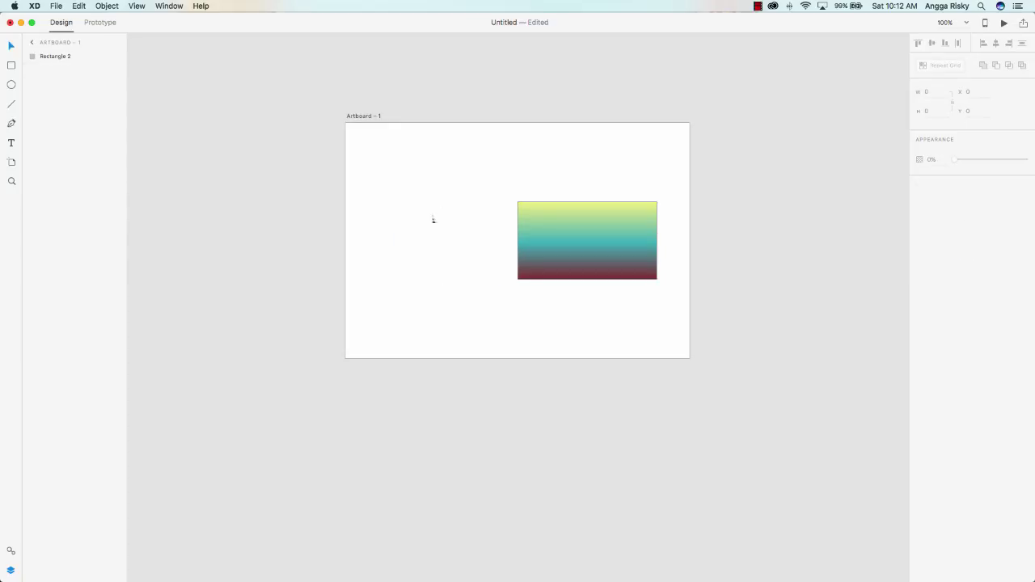
{"action": "left_click", "coordinate": [572, 232]}
{"action": "key", "text": "BackSpace"}
{"action": "scroll", "coordinate": [571, 229], "scroll_direction": "up", "scroll_amount": 2}
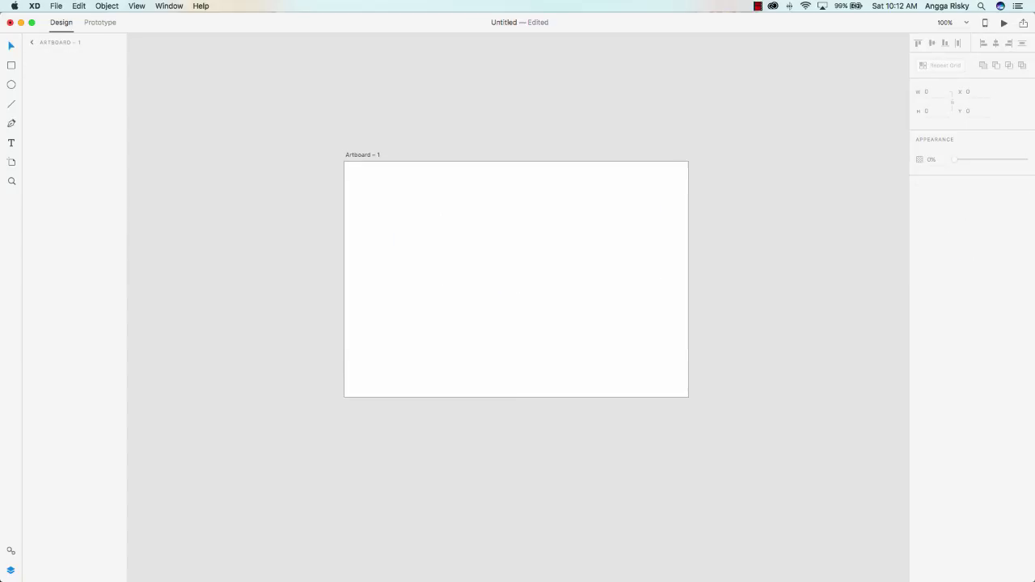
Place 001-macro.png from the Finder's png folder on Artboard – 1 and move it near the centre, at about X 260, Y 155.
{"action": "key", "text": "super+Tab"}
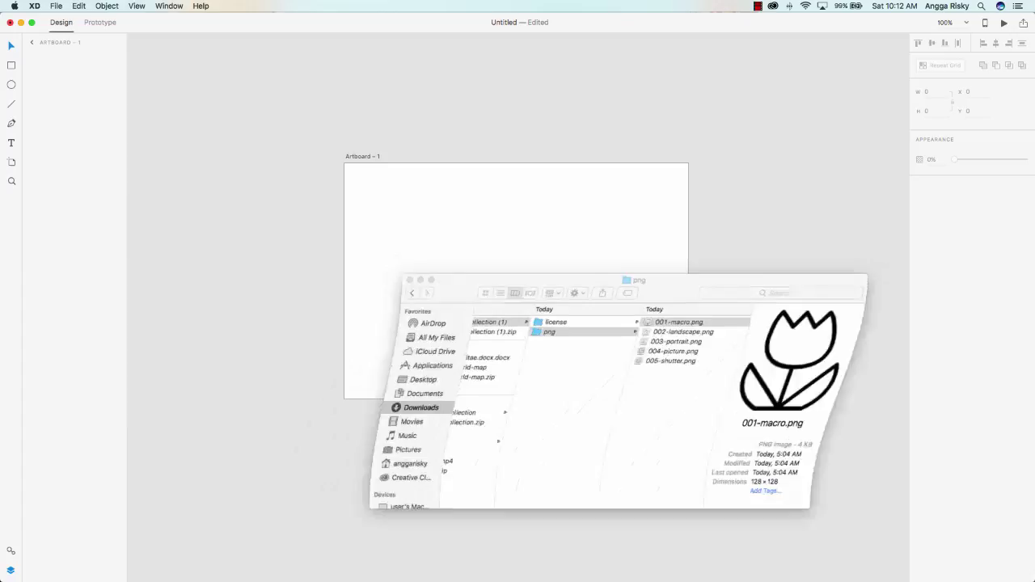
{"action": "scroll", "coordinate": [701, 224], "scroll_direction": "down", "scroll_amount": 5}
{"action": "scroll", "coordinate": [701, 224], "scroll_direction": "right", "scroll_amount": 2}
{"action": "scroll", "coordinate": [701, 223], "scroll_direction": "up", "scroll_amount": 3}
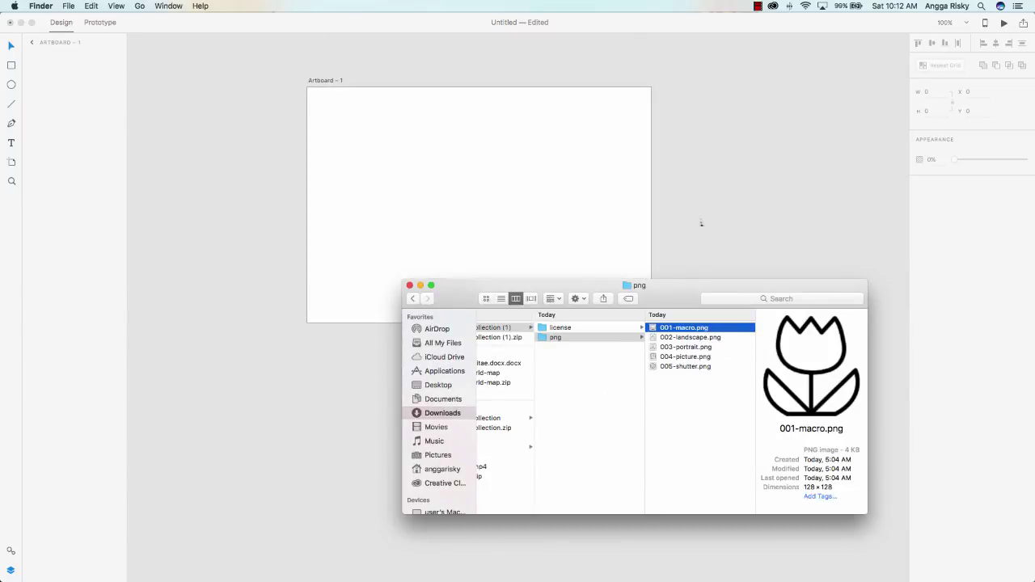
{"action": "left_click_drag", "start_coordinate": [700, 286], "coordinate": [724, 234]}
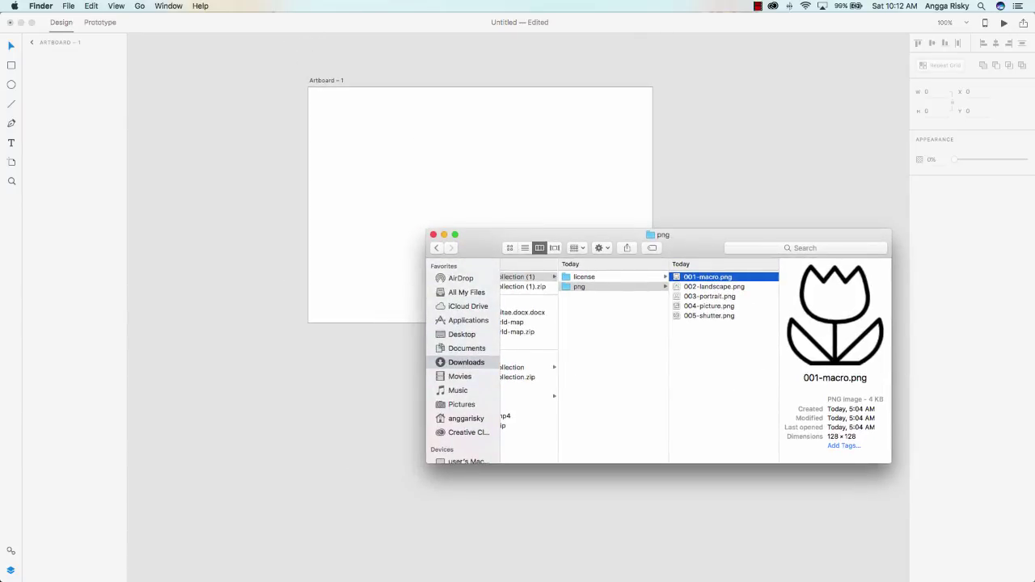
{"action": "left_click_drag", "start_coordinate": [707, 276], "coordinate": [469, 182]}
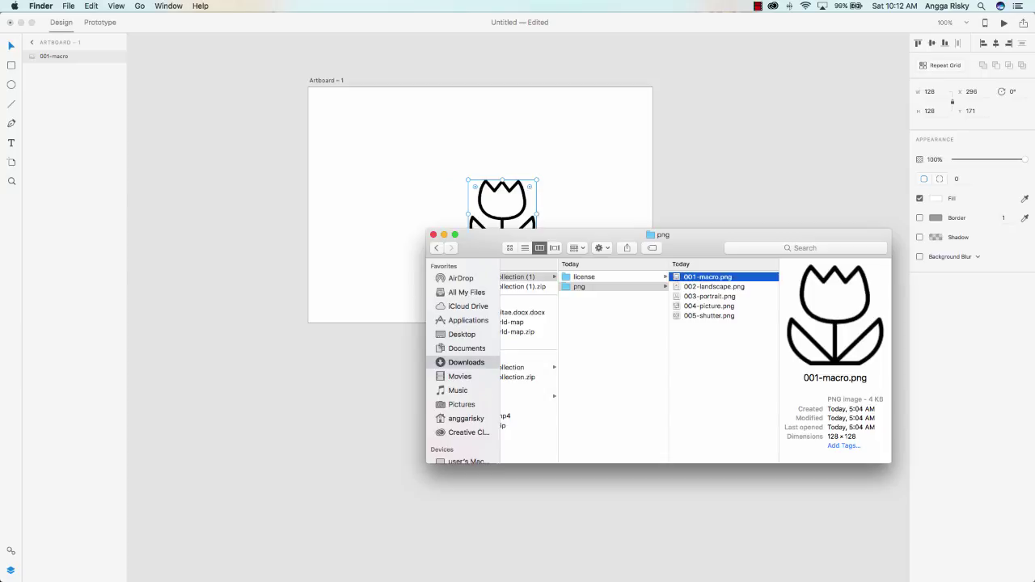
{"action": "key", "text": "super+Tab"}
{"action": "left_click_drag", "start_coordinate": [503, 214], "coordinate": [474, 201]}
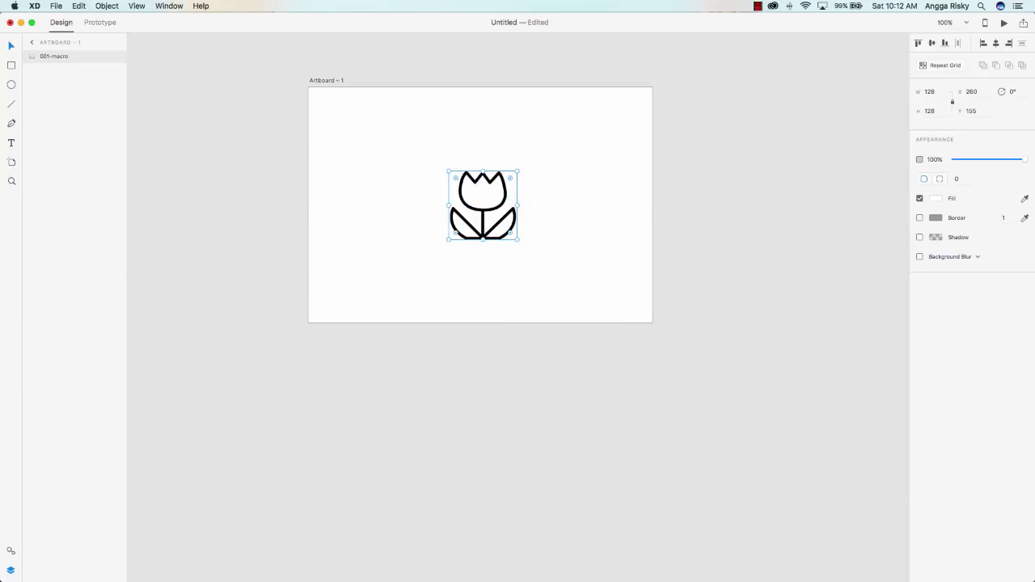
Check the flower icon's width and height in its properties and reselect the icon.
{"action": "left_click_drag", "start_coordinate": [935, 92], "coordinate": [922, 92]}
{"action": "key", "text": "Tab"}
{"action": "left_click", "coordinate": [543, 169]}
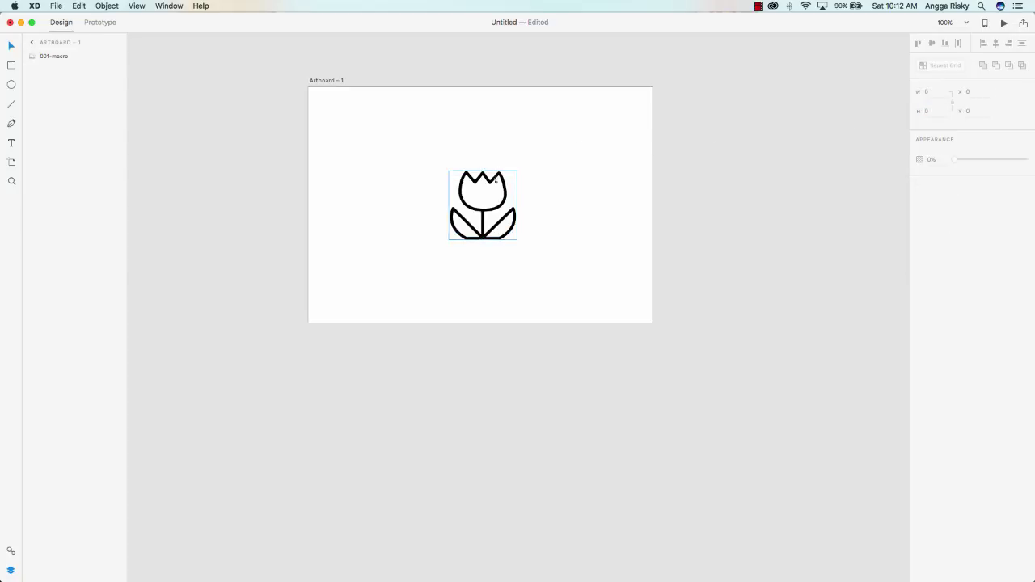
{"action": "left_click", "coordinate": [507, 224]}
{"action": "scroll", "coordinate": [609, 142], "scroll_direction": "right", "scroll_amount": 1}
{"action": "scroll", "coordinate": [610, 144], "scroll_direction": "right", "scroll_amount": 5}
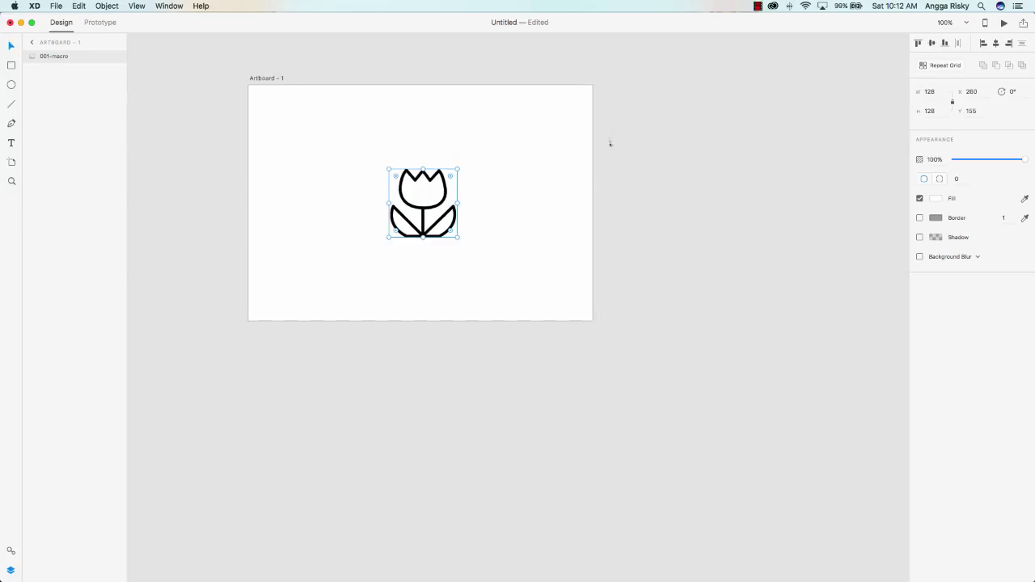
Make a larger, empty copy of Artboard – 1 by duplicating it, enlarging the duplicate and deleting its flower icon.
{"action": "left_click", "coordinate": [273, 79]}
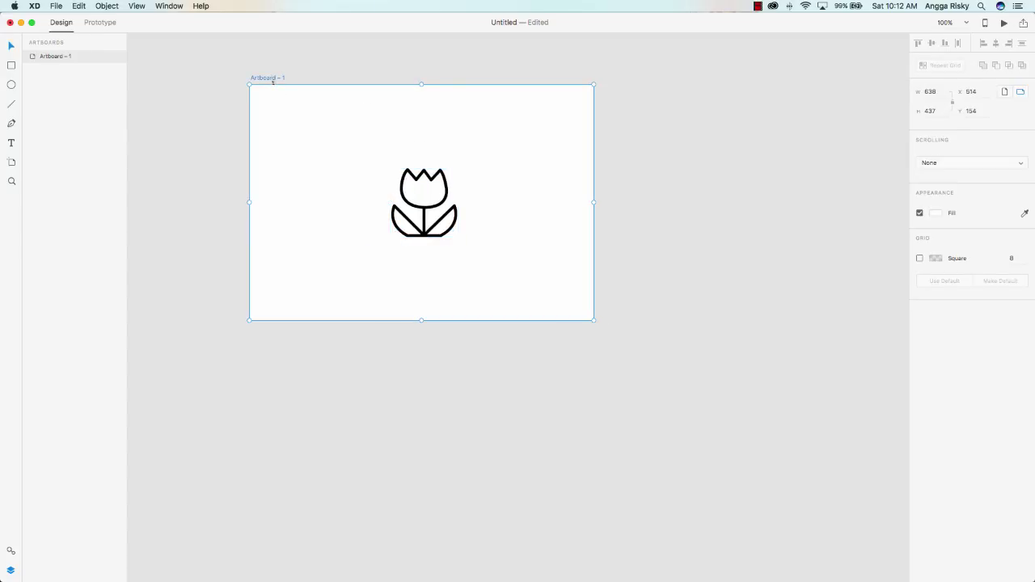
{"action": "key", "text": "super+d"}
{"action": "scroll", "coordinate": [501, 186], "scroll_direction": "left", "scroll_amount": 3}
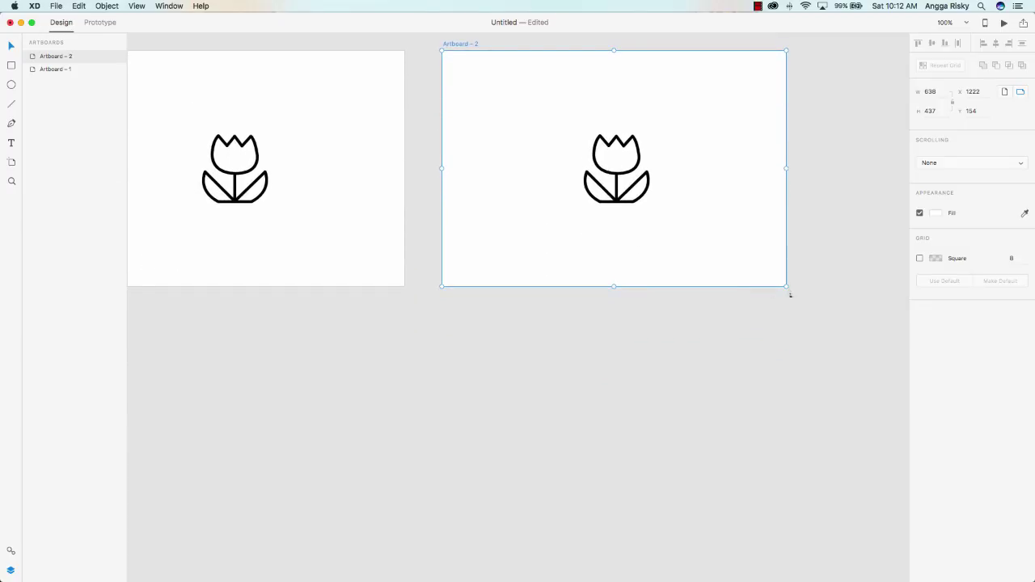
{"action": "left_click_drag", "start_coordinate": [786, 287], "coordinate": [909, 492]}
{"action": "left_click", "coordinate": [601, 155]}
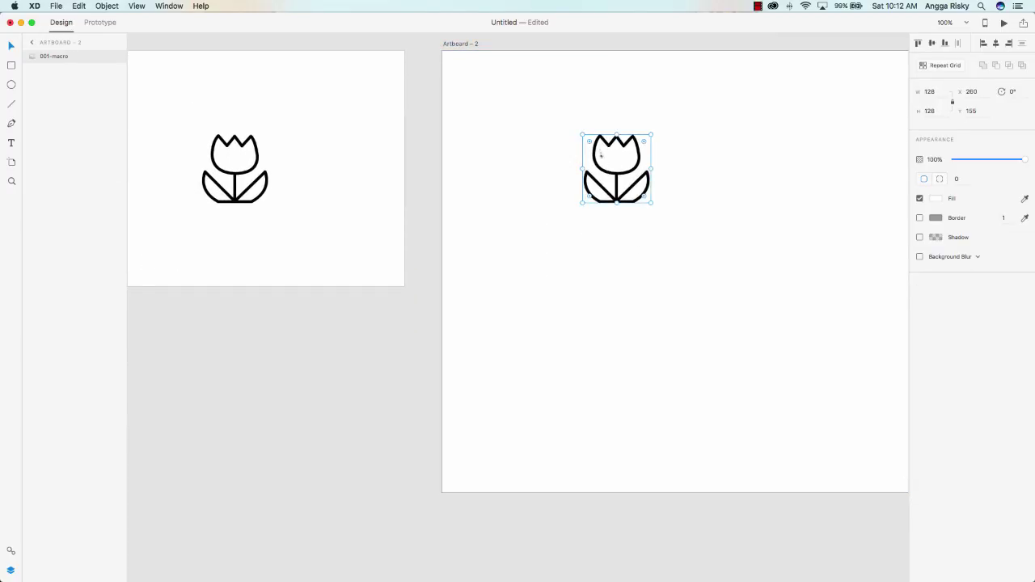
{"action": "key", "text": "Delete"}
Examine the flower icon on Artboard – 1 and compare the properties of Artboard – 1 and Artboard – 2.
{"action": "scroll", "coordinate": [591, 158], "scroll_direction": "left", "scroll_amount": 5}
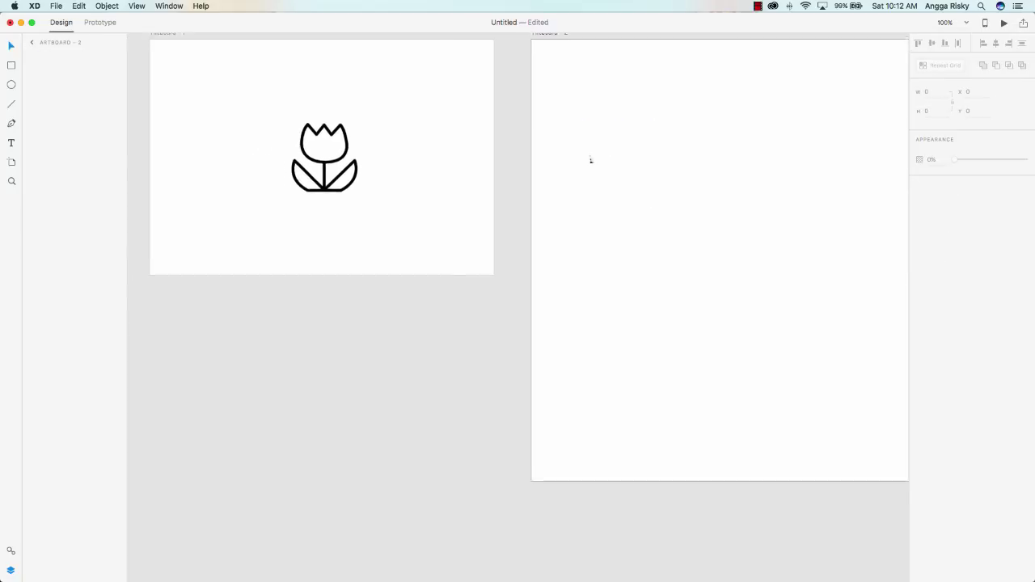
{"action": "scroll", "coordinate": [591, 160], "scroll_direction": "up", "scroll_amount": 1}
{"action": "left_click", "coordinate": [342, 150]}
{"action": "scroll", "coordinate": [425, 132], "scroll_direction": "right", "scroll_amount": 2}
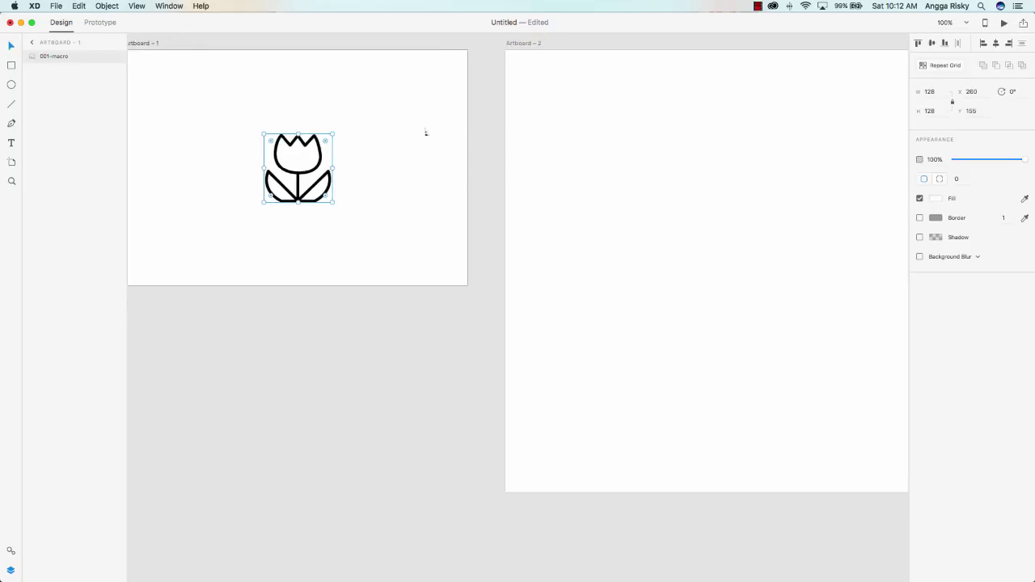
{"action": "scroll", "coordinate": [426, 132], "scroll_direction": "right", "scroll_amount": 2}
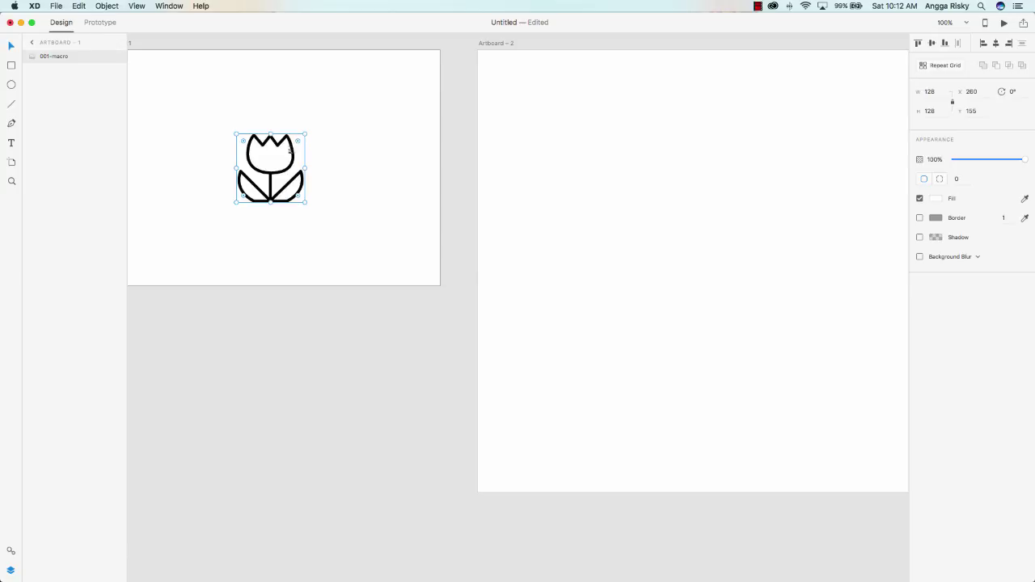
{"action": "scroll", "coordinate": [693, 181], "scroll_direction": "down", "scroll_amount": 4}
{"action": "scroll", "coordinate": [670, 178], "scroll_direction": "right", "scroll_amount": 10}
{"action": "left_click", "coordinate": [480, 151]}
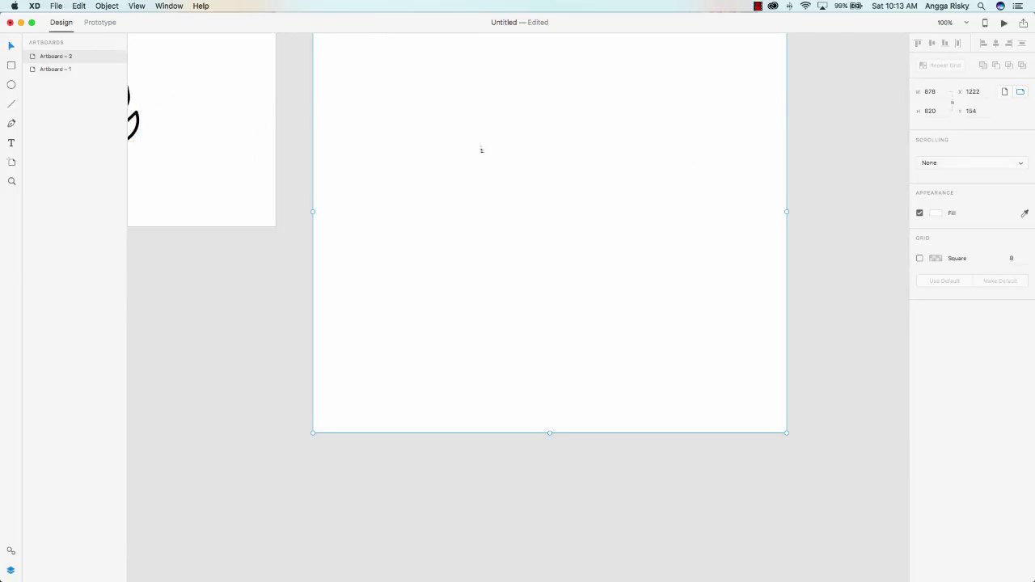
{"action": "scroll", "coordinate": [480, 151], "scroll_direction": "up", "scroll_amount": 3}
{"action": "scroll", "coordinate": [480, 150], "scroll_direction": "left", "scroll_amount": 13}
{"action": "scroll", "coordinate": [481, 151], "scroll_direction": "up", "scroll_amount": 5}
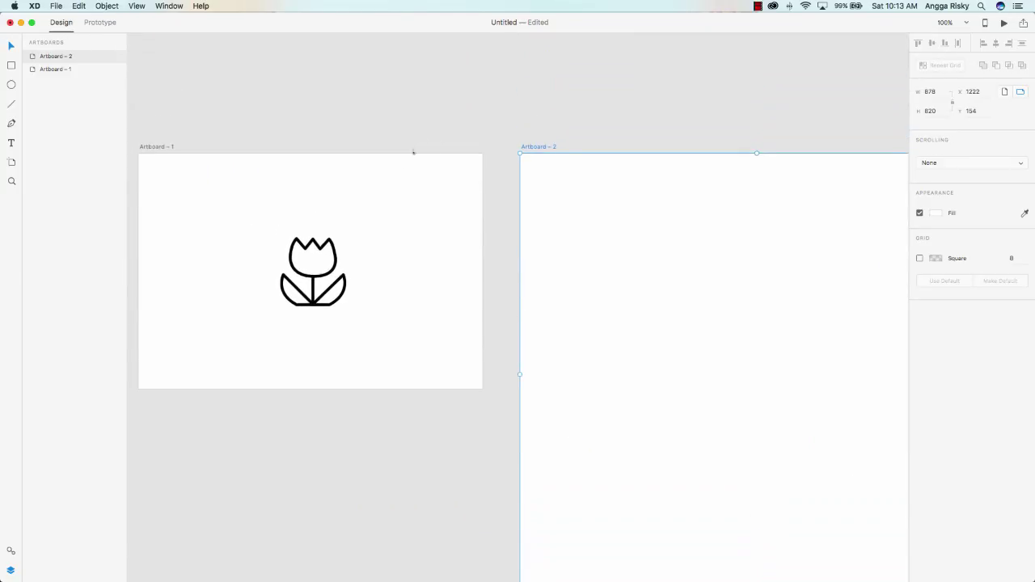
{"action": "left_click", "coordinate": [394, 178]}
{"action": "scroll", "coordinate": [393, 178], "scroll_direction": "left", "scroll_amount": 2}
{"action": "scroll", "coordinate": [212, 132], "scroll_direction": "down", "scroll_amount": 1}
{"action": "left_click", "coordinate": [170, 139]}
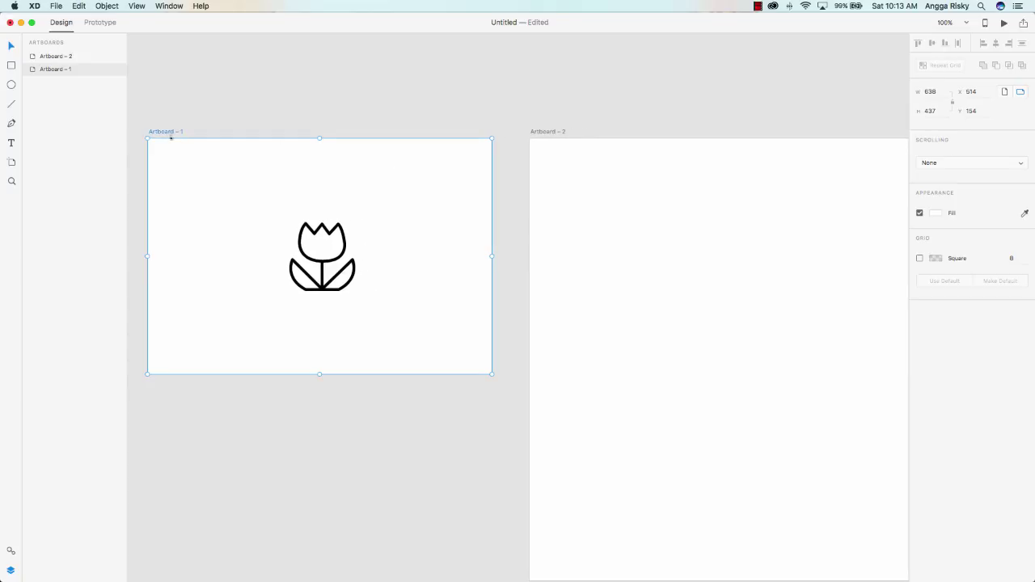
Select the flower icon on Artboard – 1 and open the export settings for its 001-macro layer.
{"action": "left_click", "coordinate": [321, 236]}
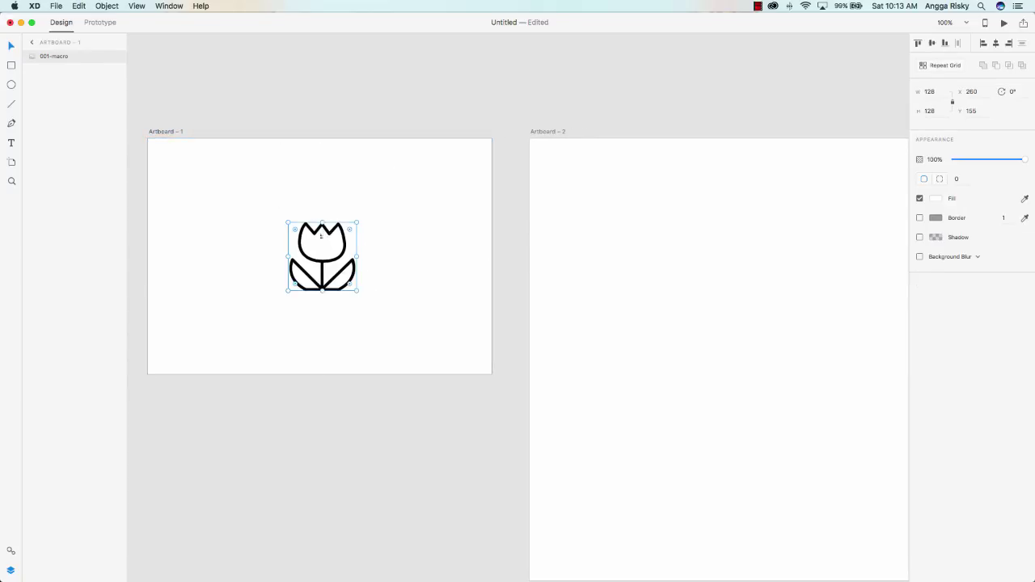
{"action": "right_click", "coordinate": [75, 55]}
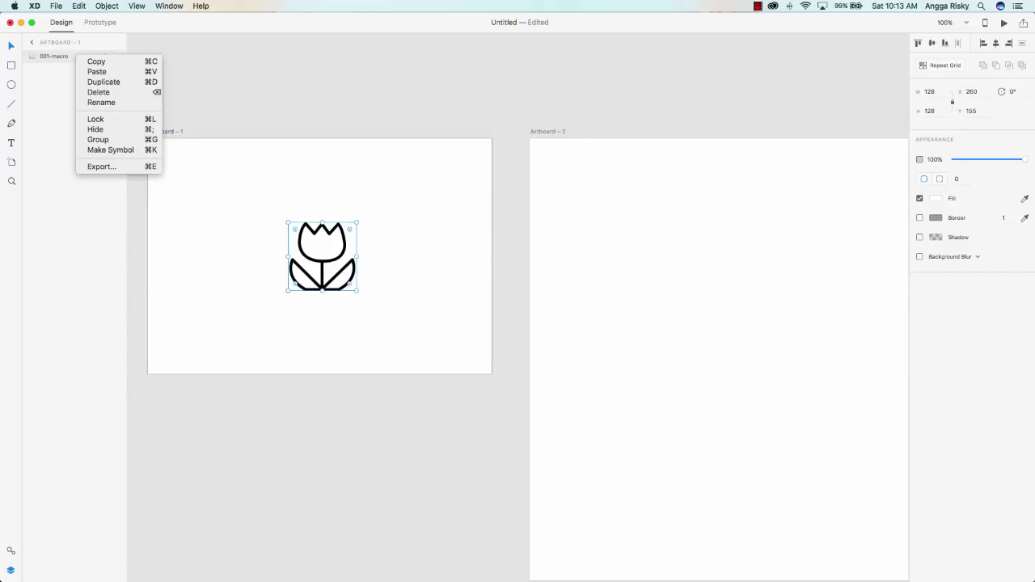
{"action": "left_click", "coordinate": [104, 166]}
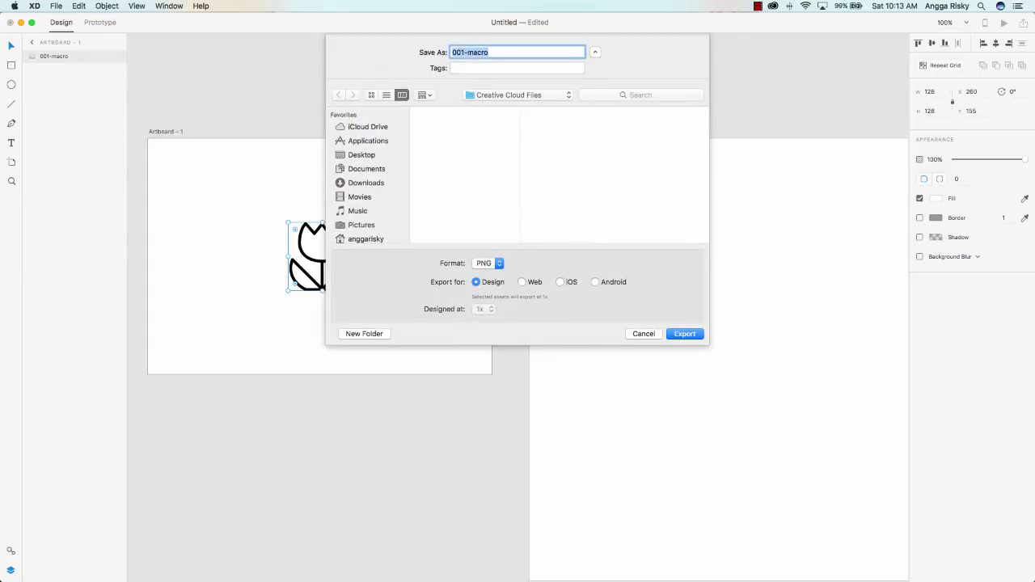
Try the Web export target with the icon designed at 2x.
{"action": "left_click", "coordinate": [522, 282]}
{"action": "left_click", "coordinate": [483, 309]}
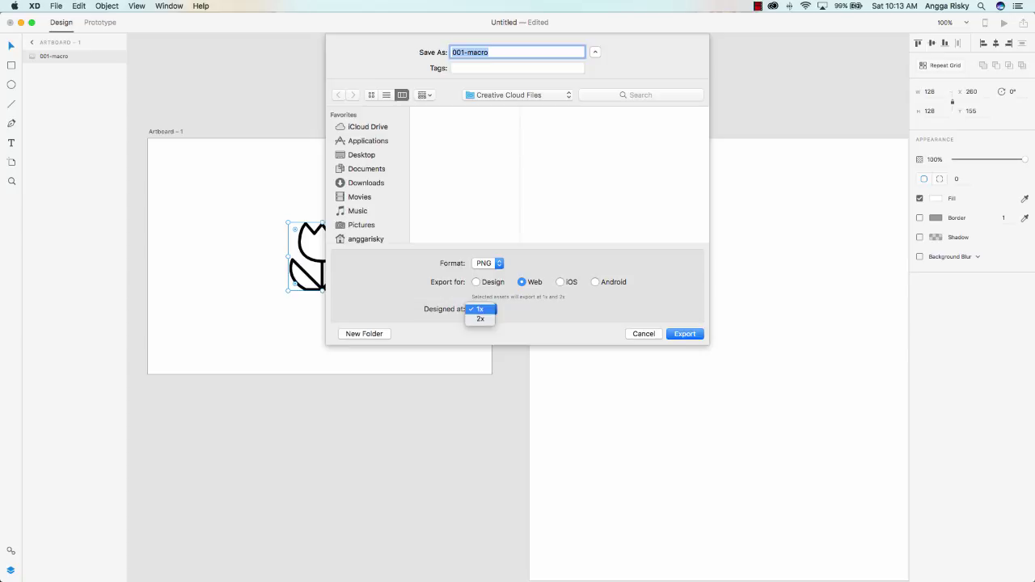
{"action": "left_click", "coordinate": [480, 318]}
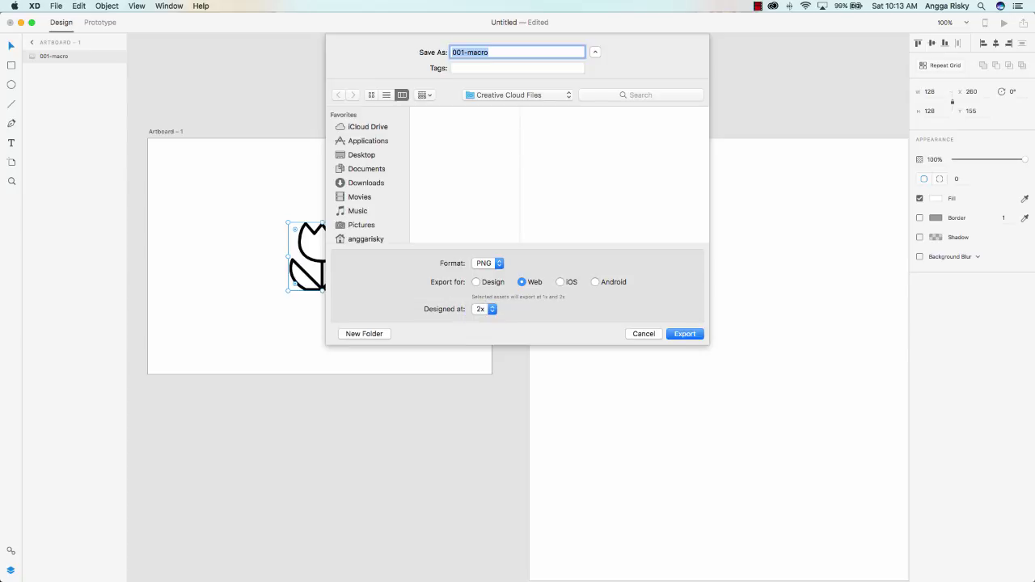
Export the icon as PNG for Android, designed at 400% - xxxhdpi, into a new Desktop folder named ASD.
{"action": "left_click", "coordinate": [596, 282]}
{"action": "left_click", "coordinate": [501, 309]}
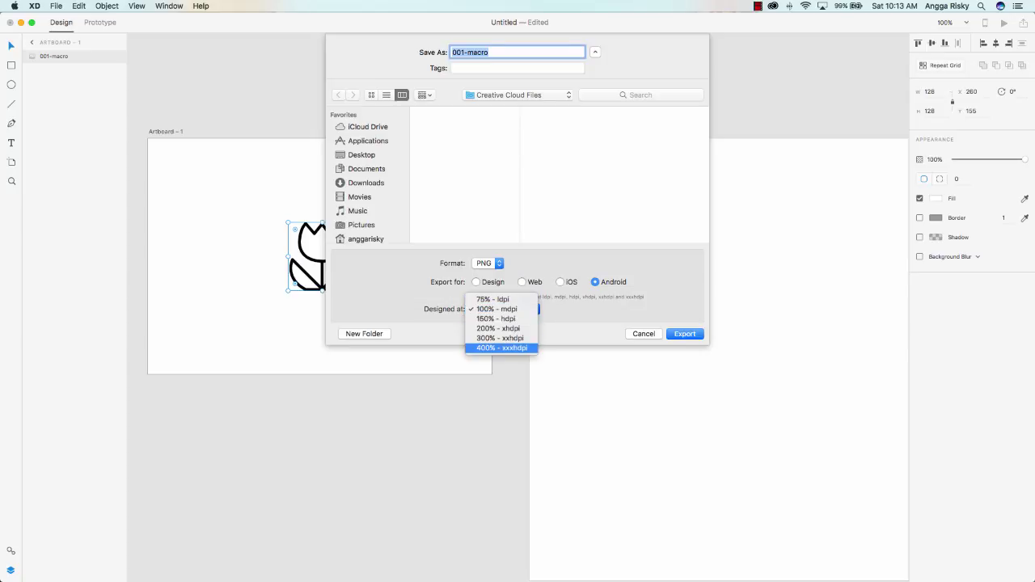
{"action": "left_click", "coordinate": [501, 348]}
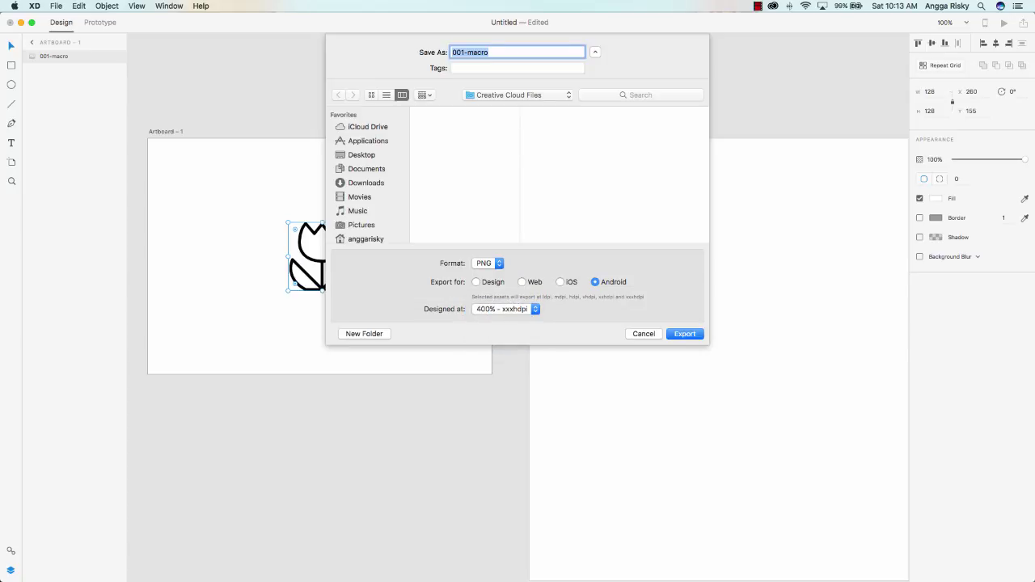
{"action": "left_click", "coordinate": [362, 154]}
{"action": "left_click", "coordinate": [364, 333]}
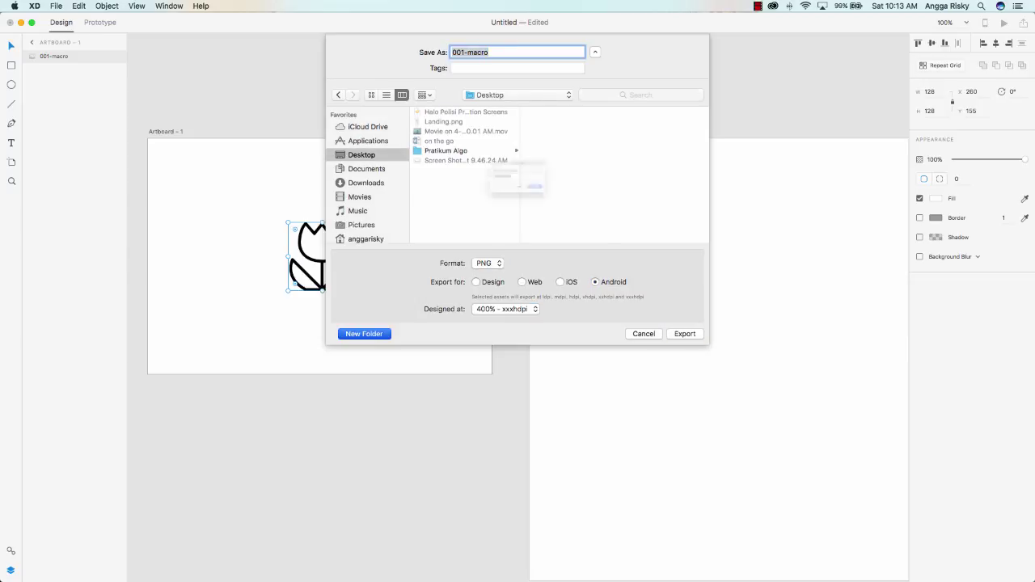
{"action": "type", "text": "ASD"}
{"action": "key", "text": "Return"}
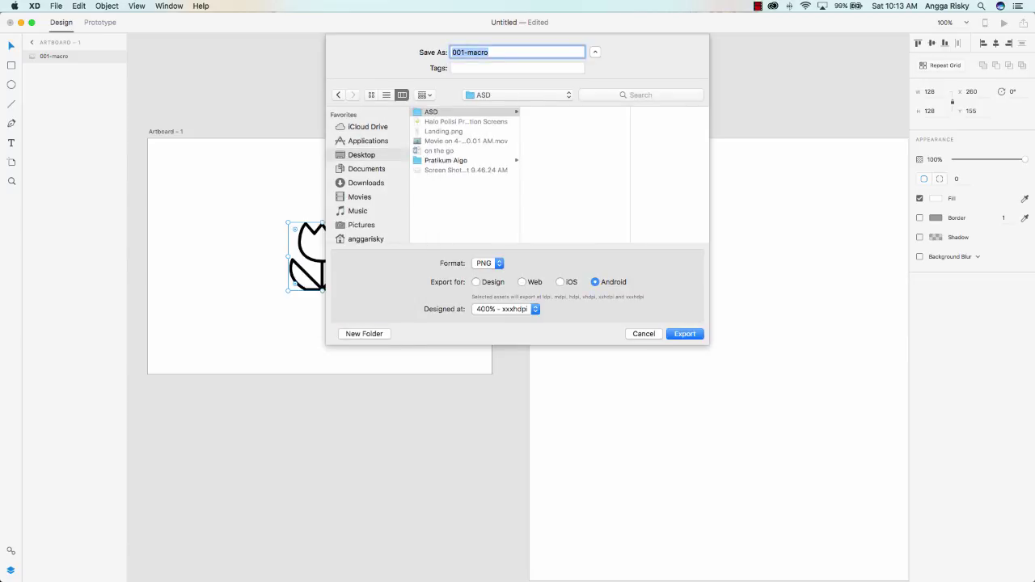
{"action": "key", "text": "Return"}
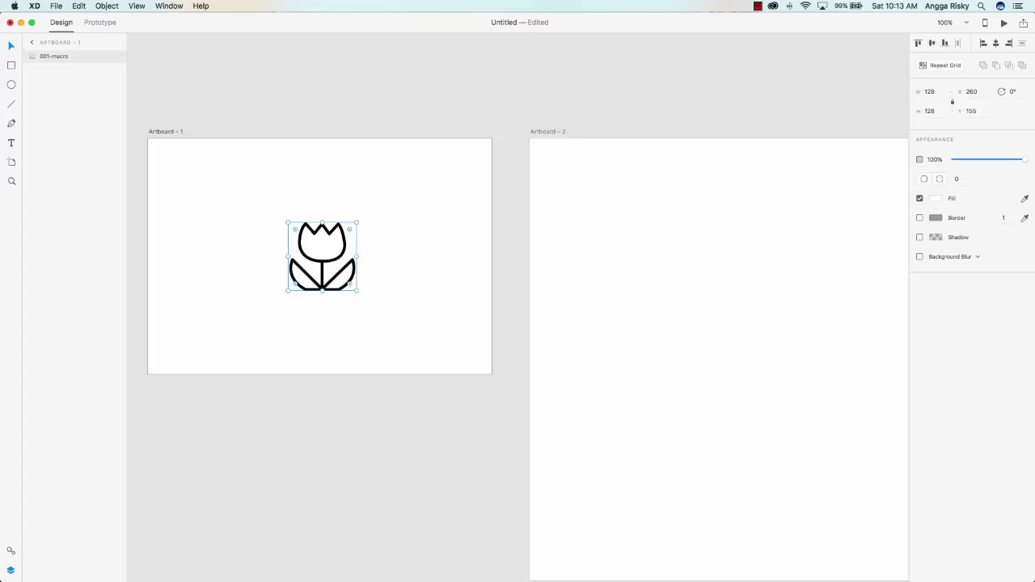
Check the dimensions of the exported 001-macro.png in Finder's drawable-xxxhdpi folder and compare them with the icon's width in Adobe XD.
{"action": "key", "text": "super+Tab"}
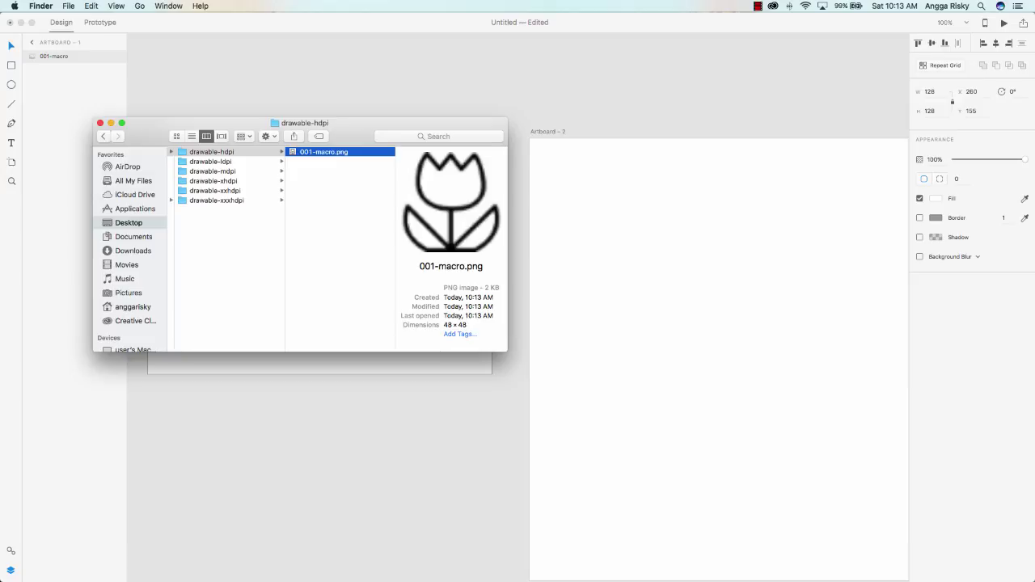
{"action": "key", "text": "Left"}
{"action": "key", "text": "Down"}
{"action": "key", "text": "Down"}
{"action": "key", "text": "Down"}
{"action": "key", "text": "Down"}
{"action": "key", "text": "Down"}
{"action": "key", "text": "Right"}
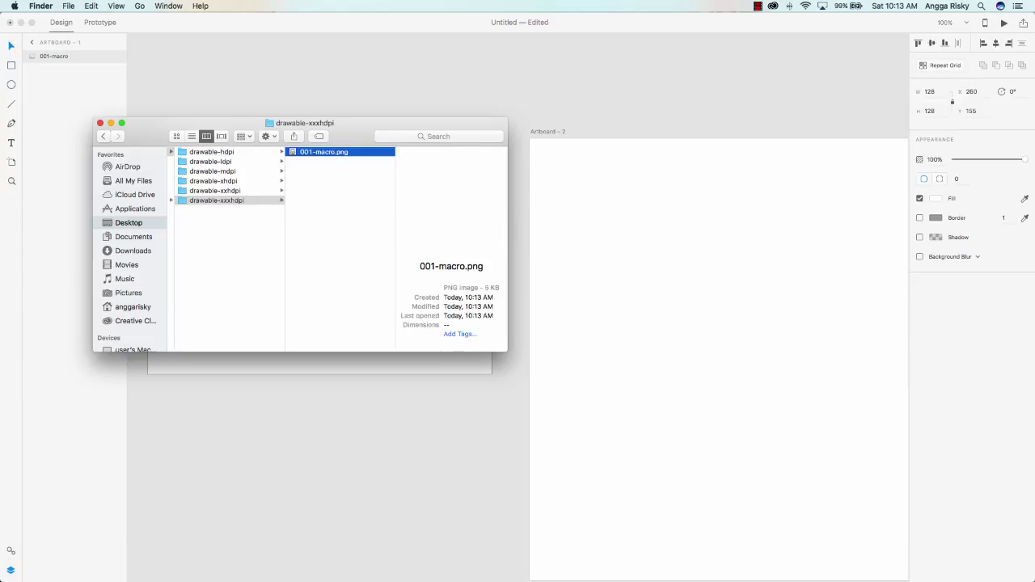
{"action": "left_click_drag", "start_coordinate": [364, 123], "coordinate": [463, 130]}
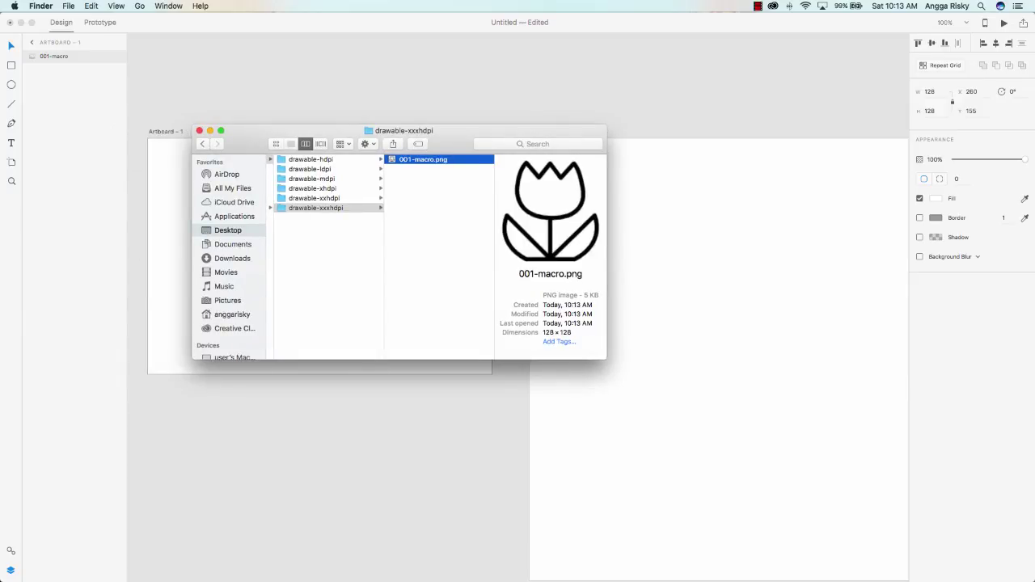
{"action": "left_click_drag", "start_coordinate": [572, 333], "coordinate": [542, 333]}
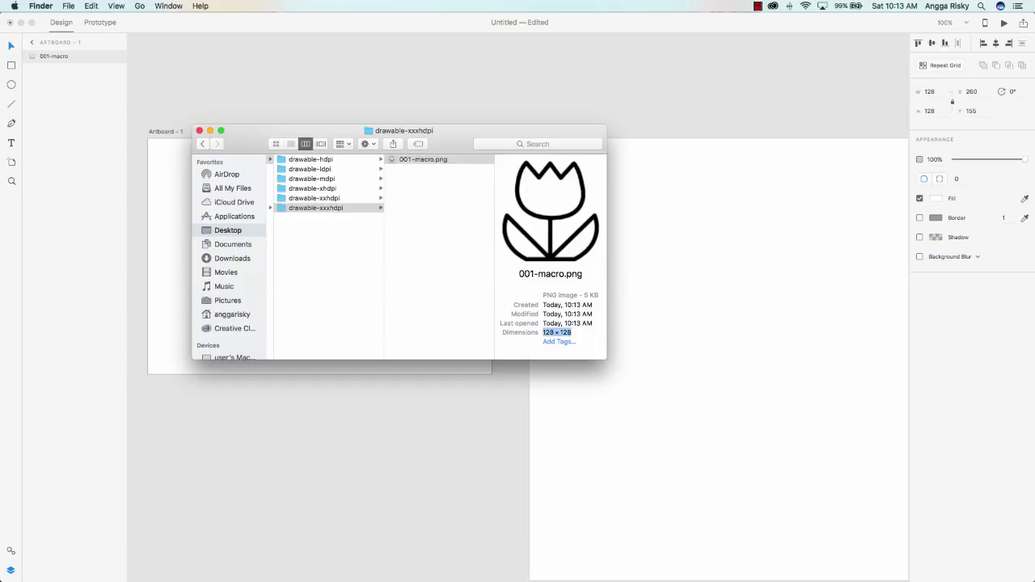
{"action": "left_click", "coordinate": [362, 102]}
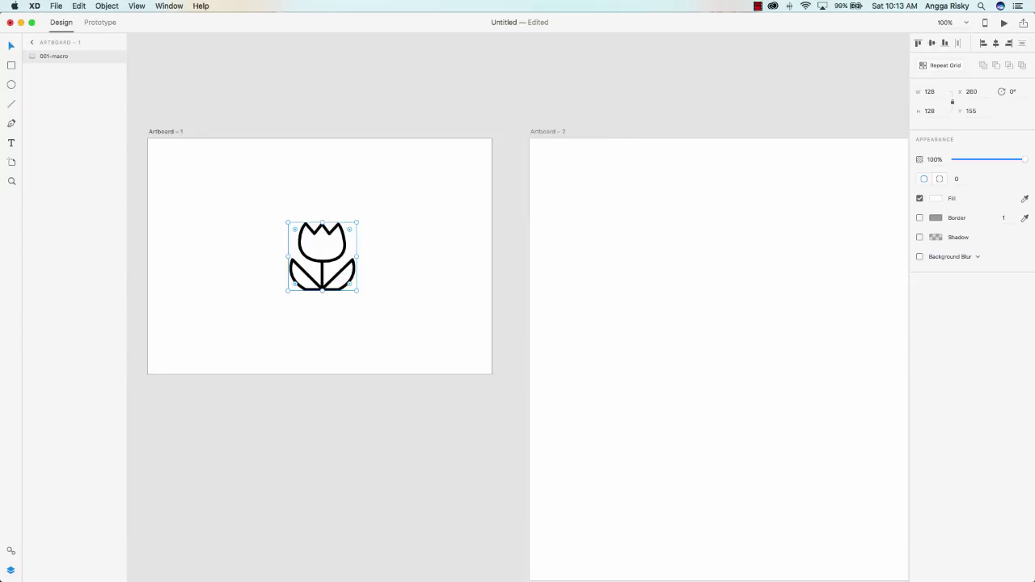
{"action": "left_click", "coordinate": [930, 91]}
Close the Android export folder window and place 001-macro.png from Finder's png folder on Sketch's Mobile Portrait artboard, at X 116, Y 43.
{"action": "key", "text": "super+Tab"}
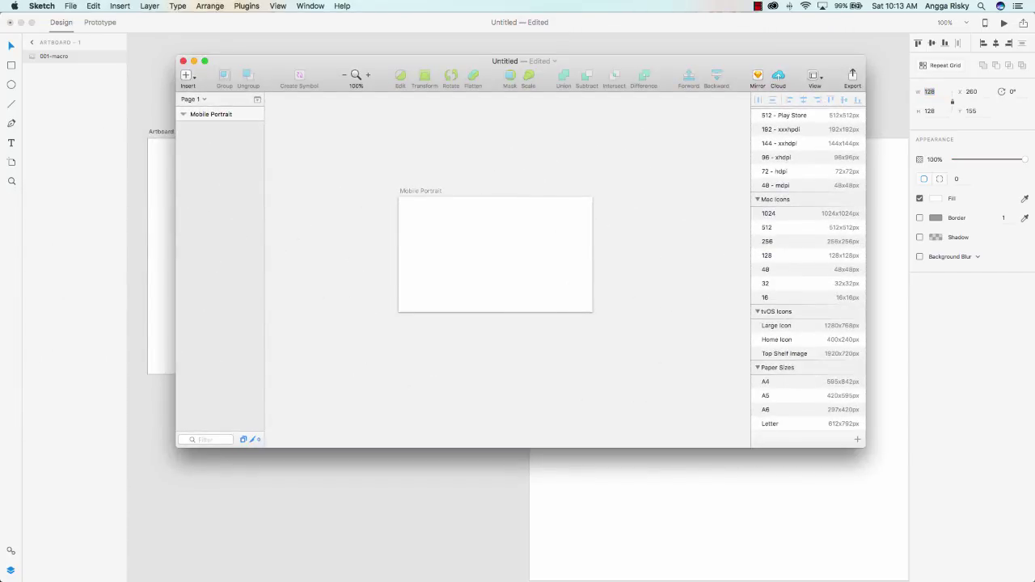
{"action": "key", "text": "super+Tab"}
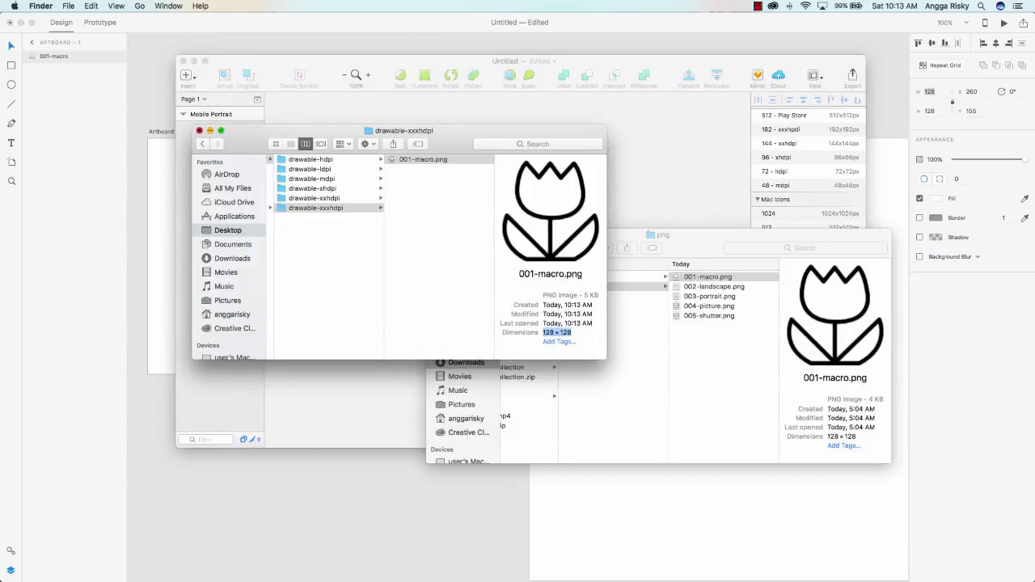
{"action": "left_click", "coordinate": [199, 131]}
{"action": "left_click_drag", "start_coordinate": [566, 235], "coordinate": [675, 197]}
{"action": "mouse_move", "coordinate": [816, 239]}
{"action": "left_mouse_down"}
{"action": "mouse_move", "coordinate": [450, 243]}
{"action": "mouse_move", "coordinate": [495, 254]}
{"action": "left_mouse_up"}
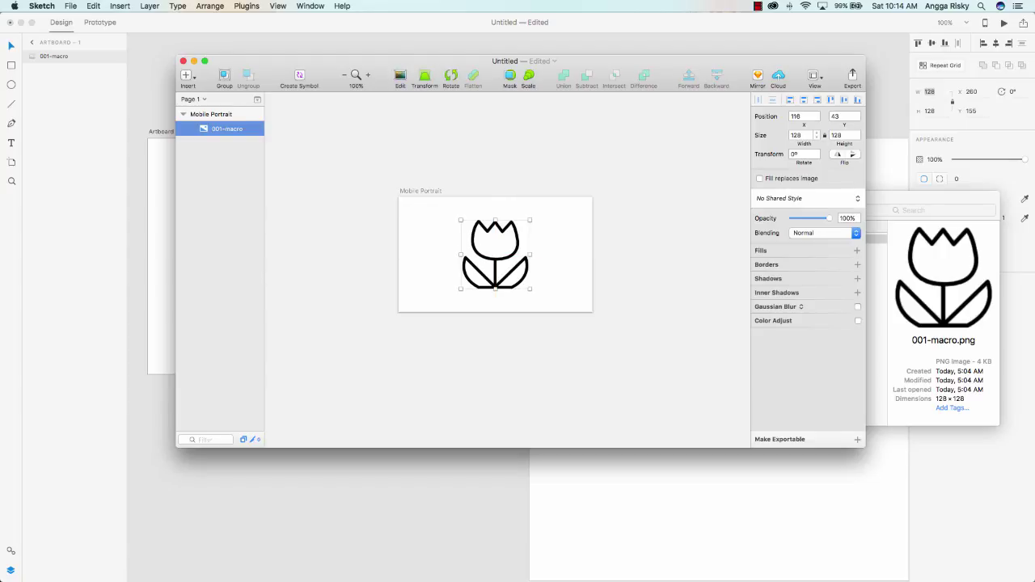
Check the placed flower icon's width in its properties and reselect the icon.
{"action": "left_click", "coordinate": [801, 135]}
{"action": "left_click", "coordinate": [631, 242]}
{"action": "left_click", "coordinate": [496, 254]}
Make the flower icon exportable as PNG at 1x, 2x, 3x and 1.5x.
{"action": "left_click", "coordinate": [857, 440]}
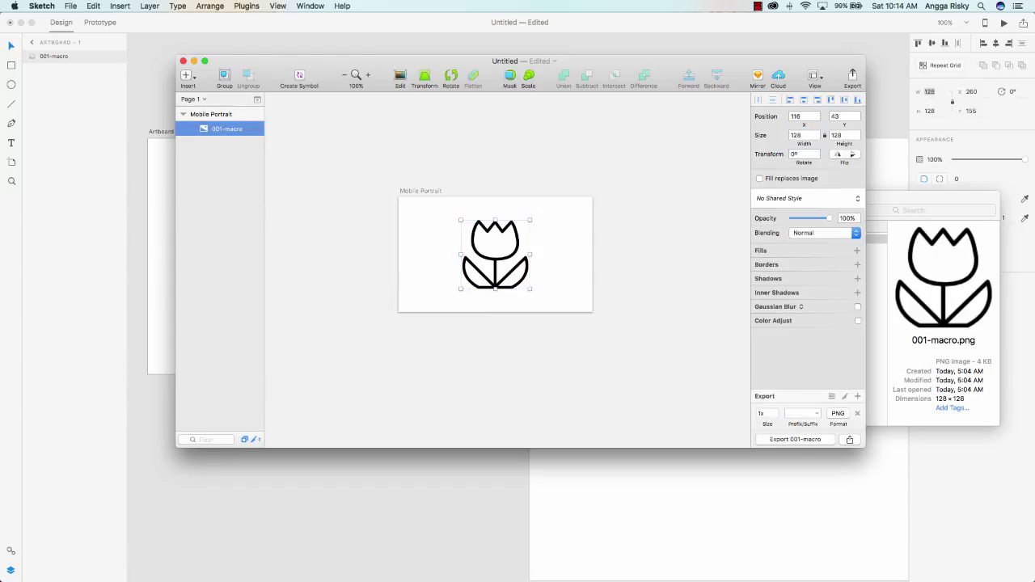
{"action": "left_click", "coordinate": [857, 396]}
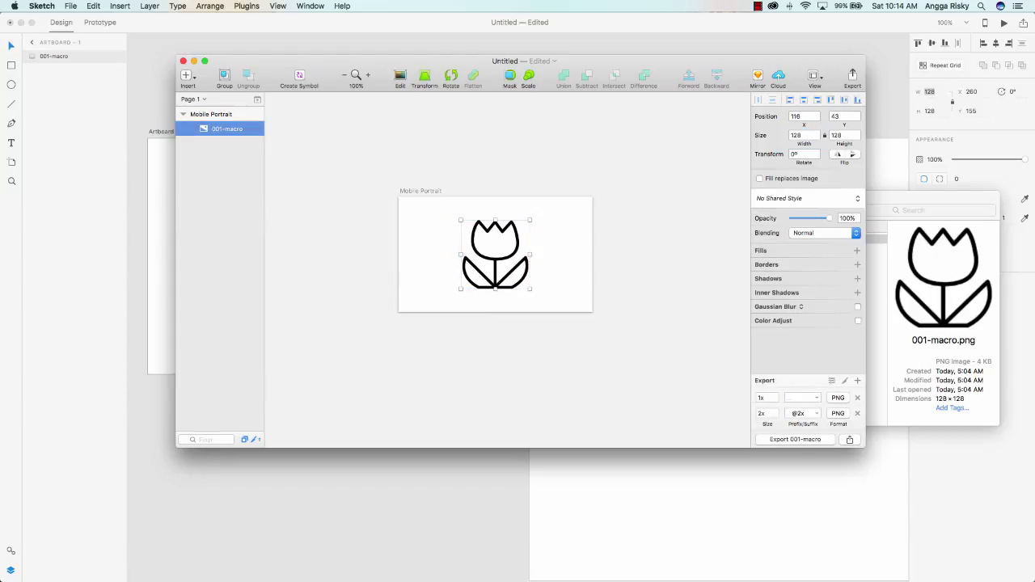
{"action": "left_click", "coordinate": [857, 380]}
{"action": "left_click", "coordinate": [858, 365]}
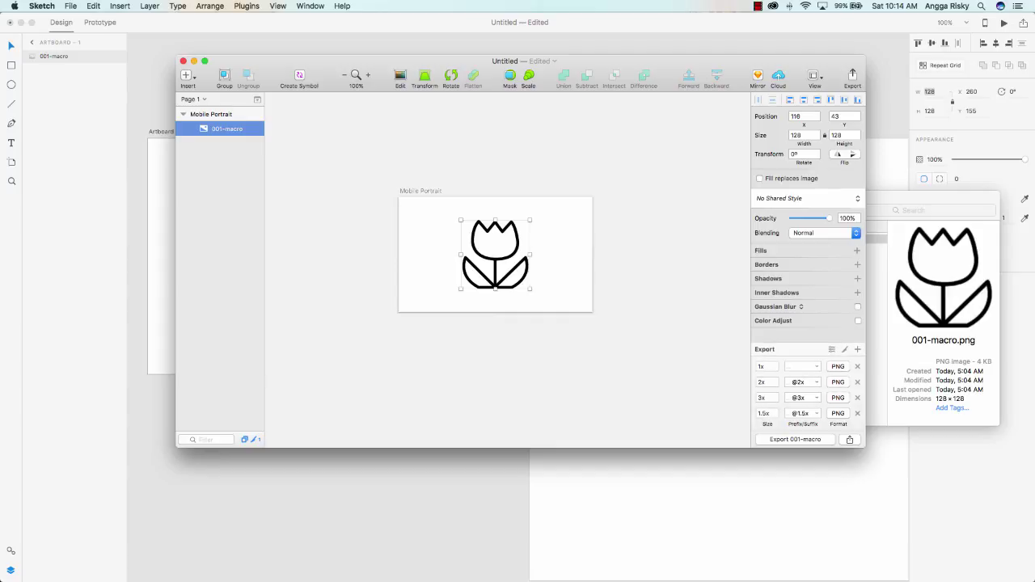
Export the 001-macro layer into a new Desktop folder named ASD SKetch.
{"action": "left_click", "coordinate": [795, 439]}
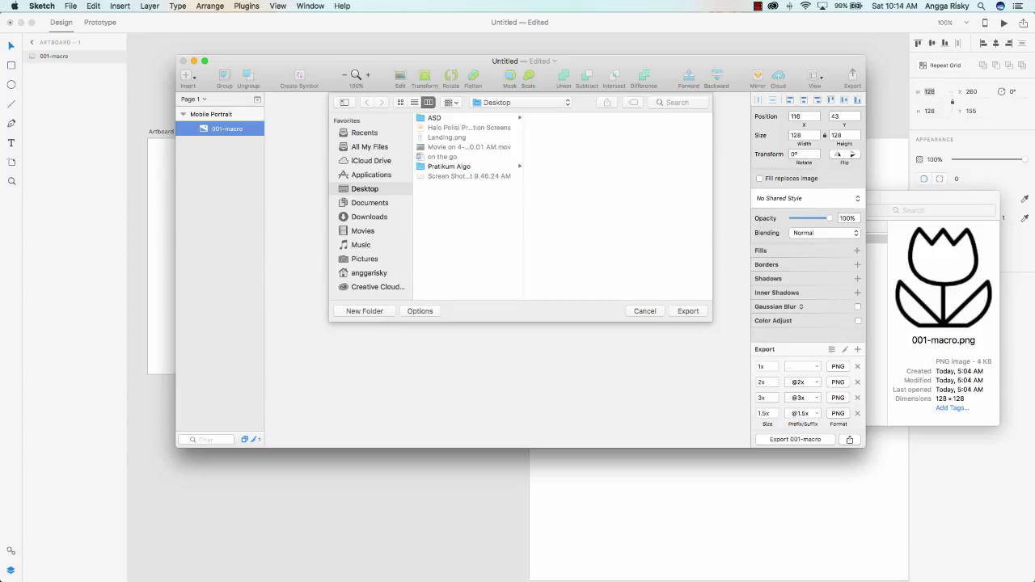
{"action": "left_click", "coordinate": [365, 311]}
{"action": "type", "text": "ASD SKetch"}
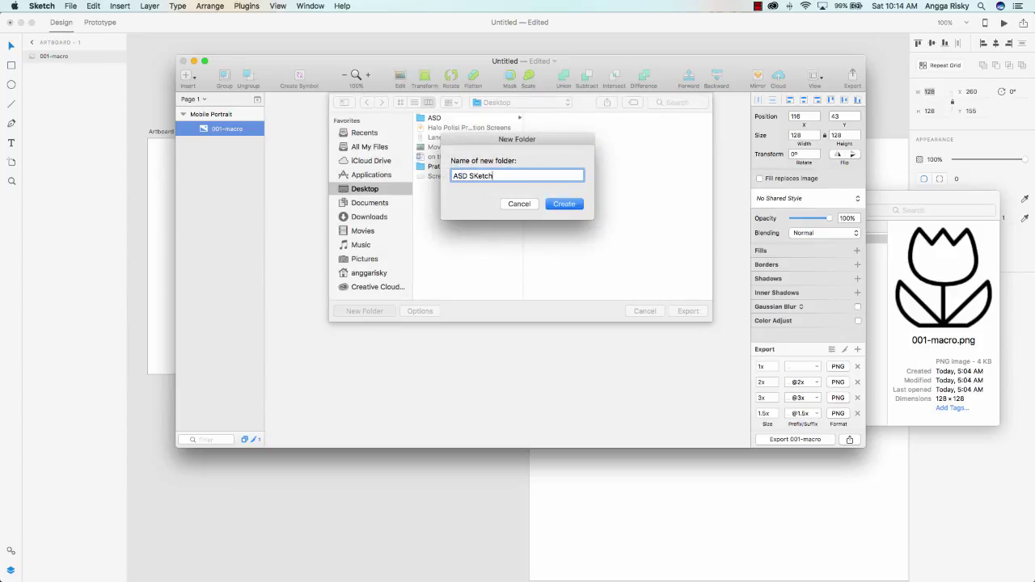
{"action": "key", "text": "Return"}
{"action": "key", "text": "Return"}
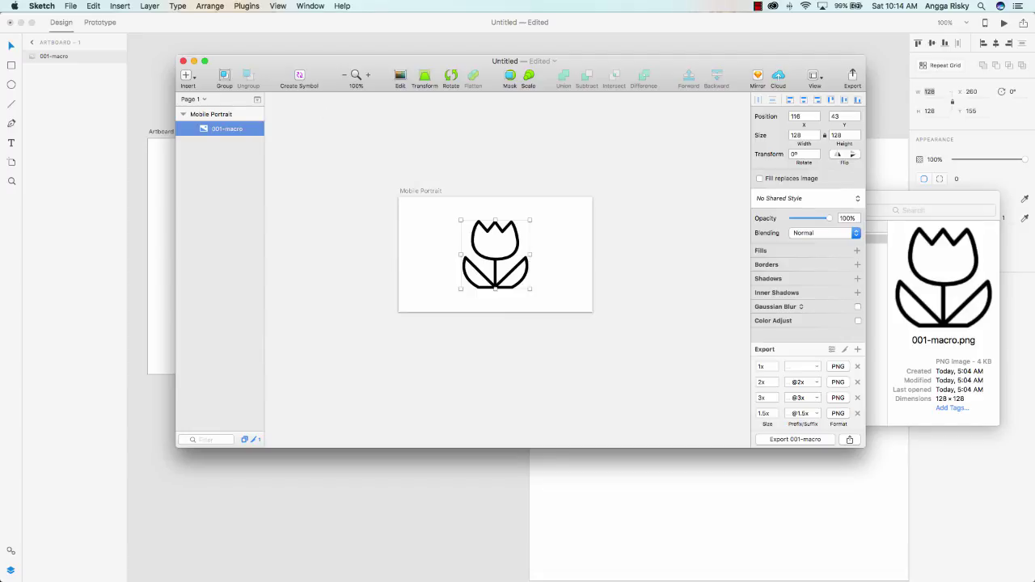
Switch to Finder and check the dimensions of the 1x, 1.5x, 2x and 3x PNG files in the ASD SKetch folder.
{"action": "key", "text": "super+Tab"}
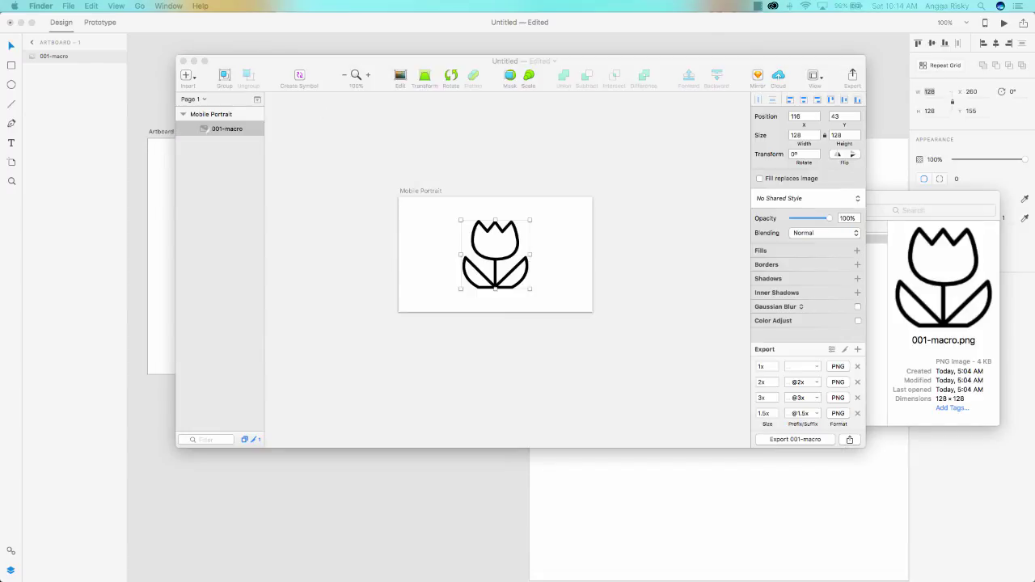
{"action": "left_click", "coordinate": [527, 81]}
{"action": "left_click_drag", "start_coordinate": [516, 53], "coordinate": [483, 114]}
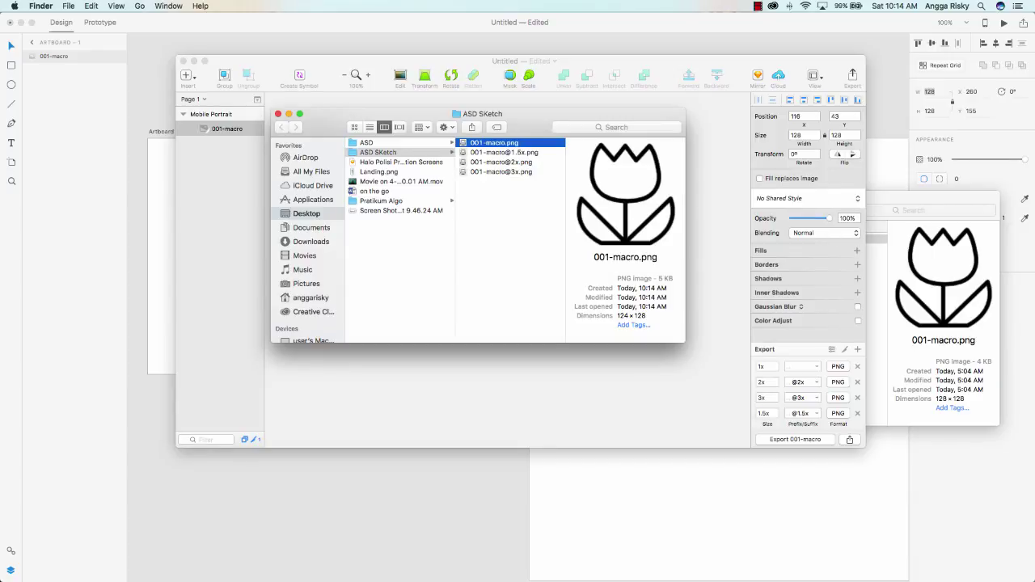
{"action": "left_click", "coordinate": [505, 152]}
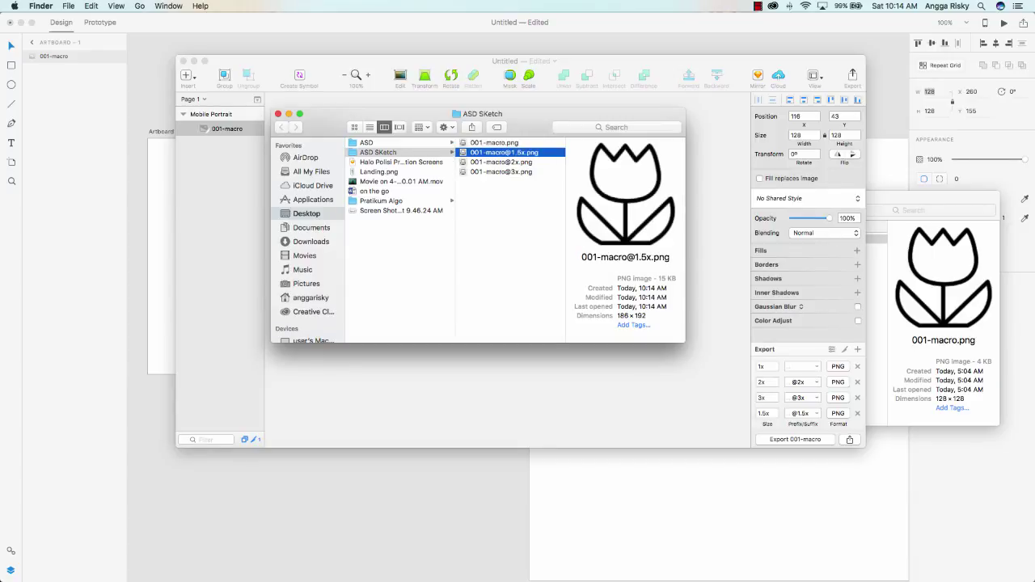
{"action": "left_click", "coordinate": [501, 162]}
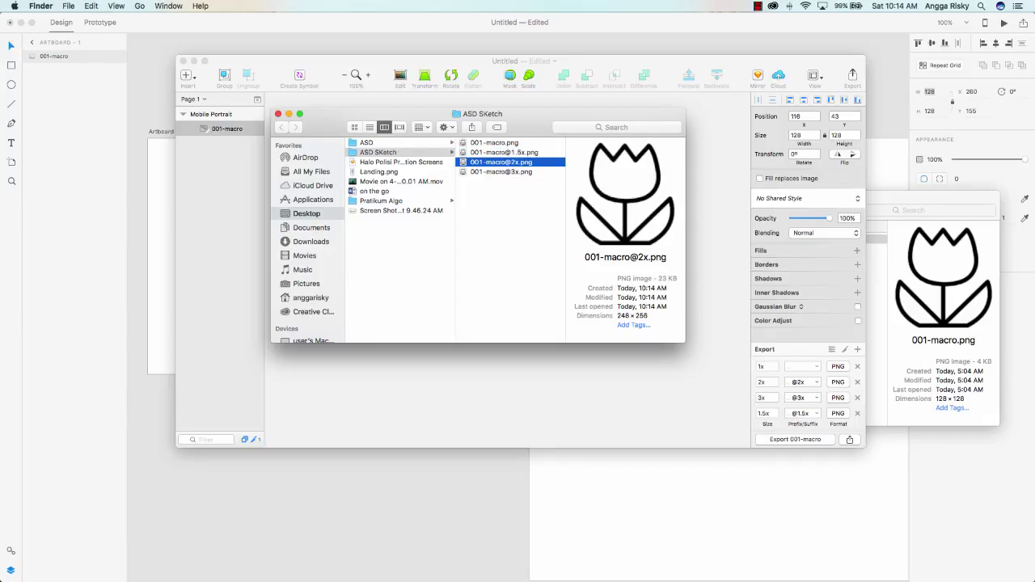
{"action": "left_click", "coordinate": [501, 171]}
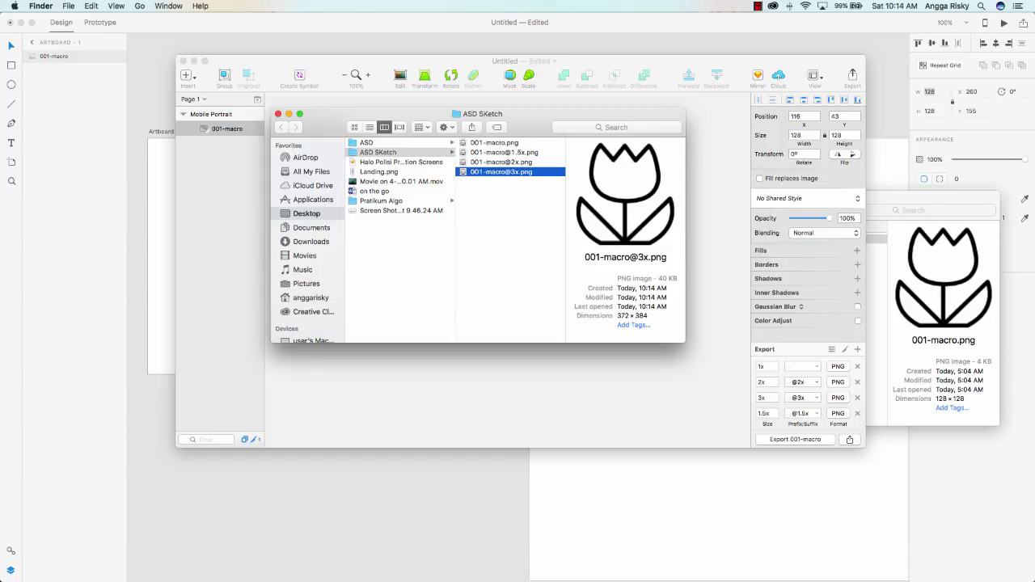
Check the dimensions of the 001-macro.png files in the ASD folder's drawable density folders, from drawable-hdpi to drawable-xxxhdpi.
{"action": "left_click", "coordinate": [367, 143]}
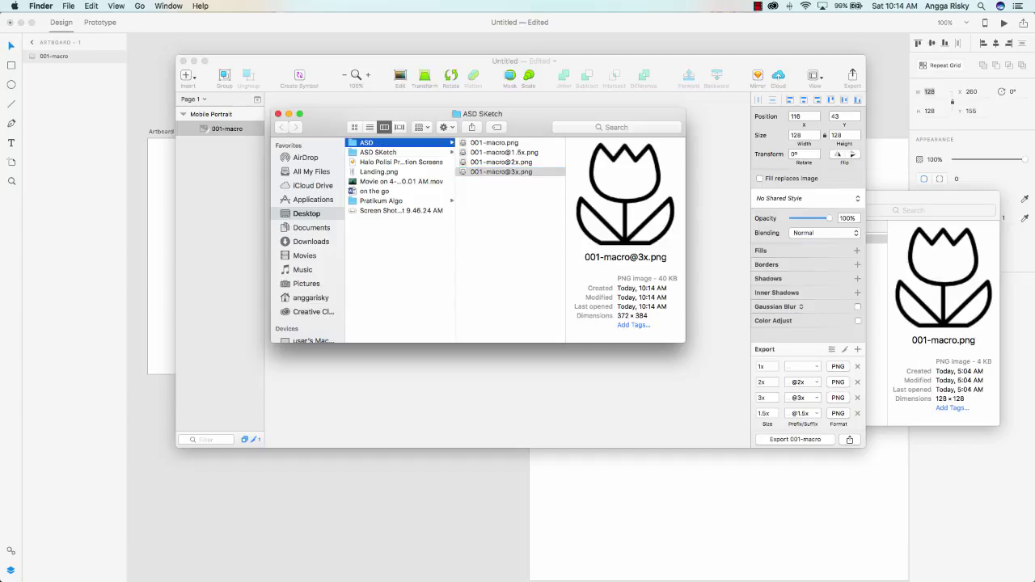
{"action": "left_click", "coordinate": [493, 143]}
{"action": "key", "text": "Right"}
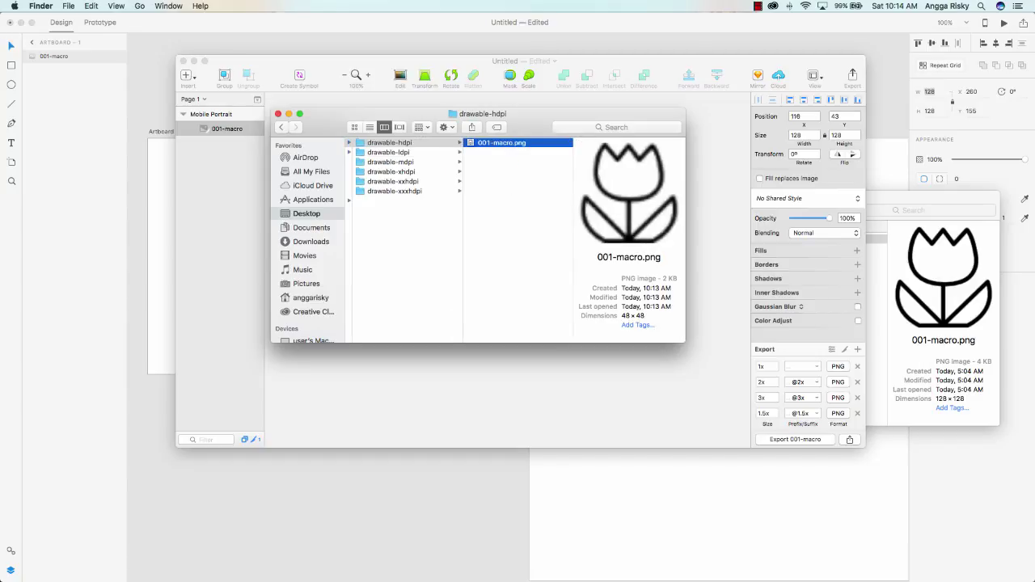
{"action": "key", "text": "Left"}
{"action": "key", "text": "Down"}
{"action": "key", "text": "Down"}
{"action": "key", "text": "Down"}
{"action": "key", "text": "Down"}
{"action": "key", "text": "Down"}
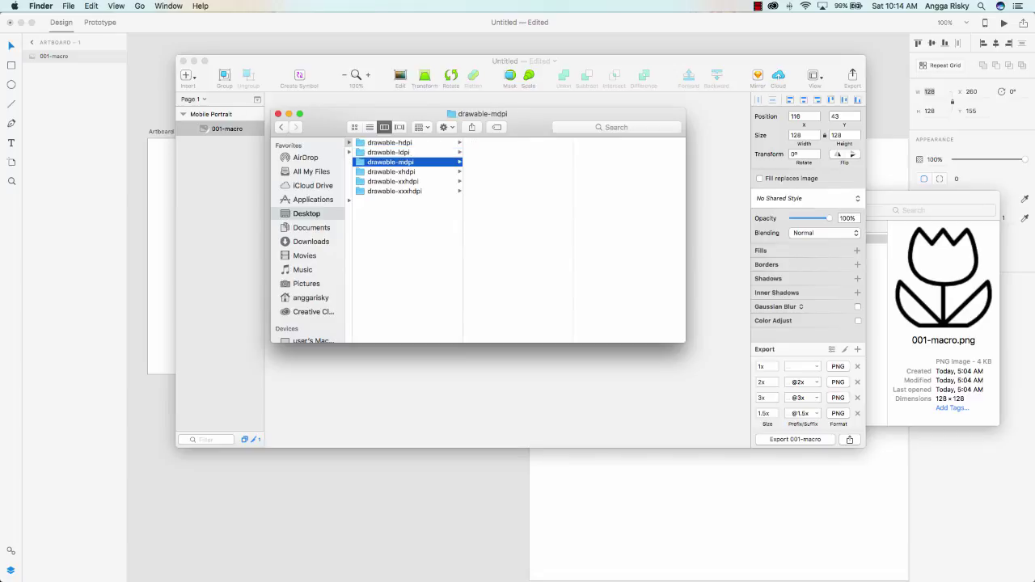
{"action": "key", "text": "Right"}
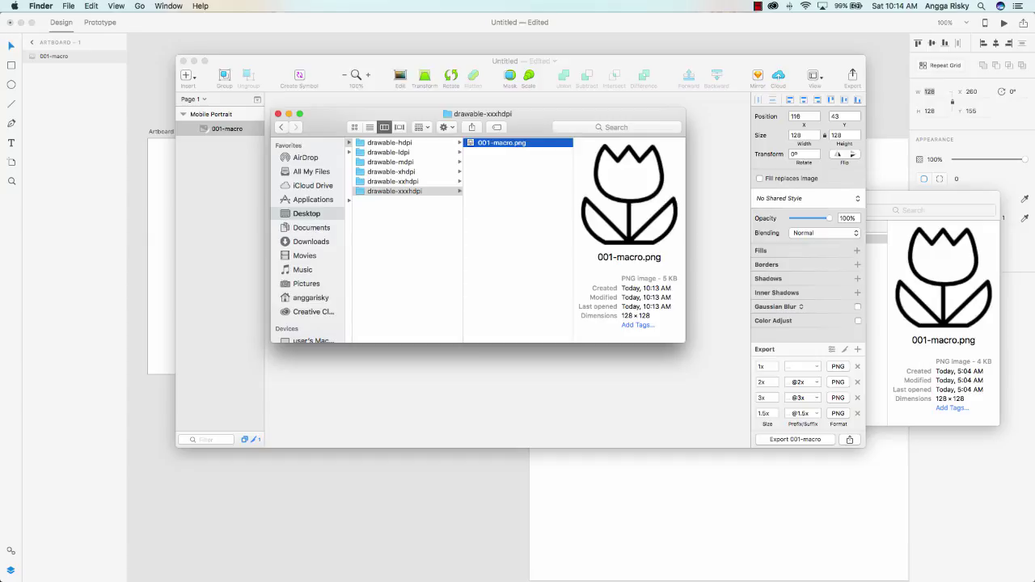
Return to the ASD SKetch folder and compare the dimensions of its 1x, 1.5x, 2x and 3x PNG files again.
{"action": "scroll", "coordinate": [515, 240], "scroll_direction": "left", "scroll_amount": 4}
{"action": "left_click", "coordinate": [379, 152]}
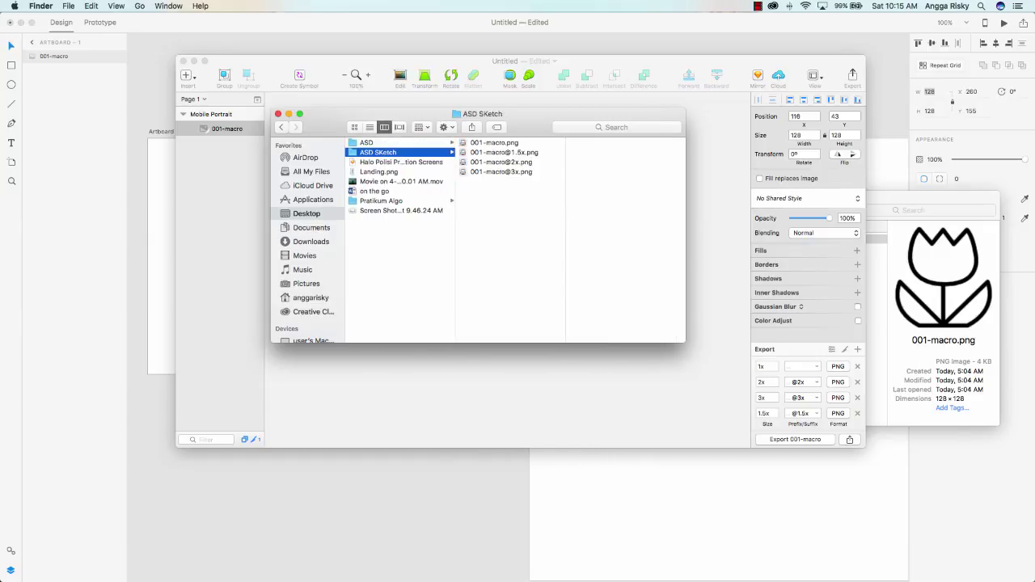
{"action": "left_click", "coordinate": [501, 171]}
{"action": "left_click", "coordinate": [501, 161]}
{"action": "left_click", "coordinate": [503, 152]}
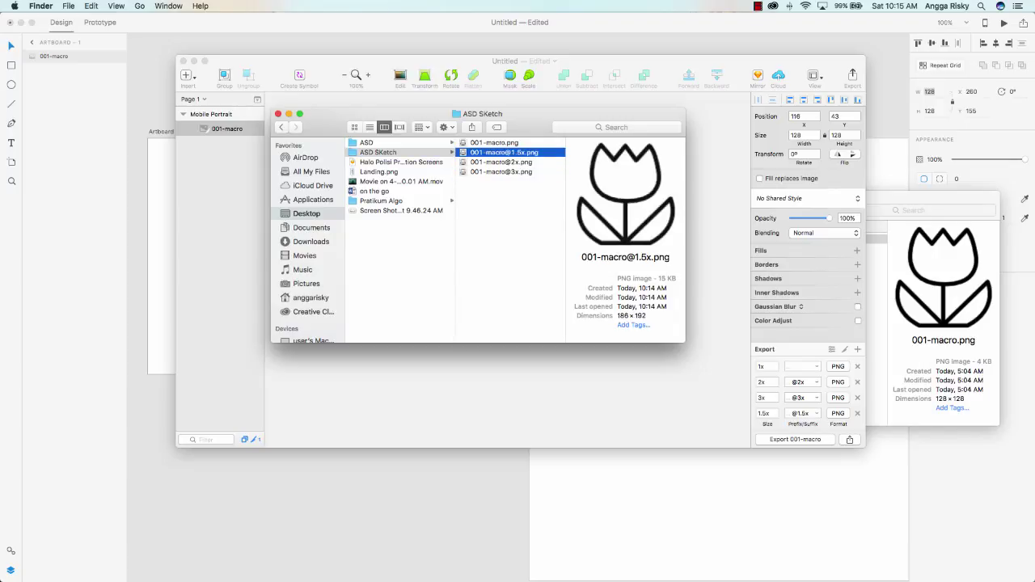
{"action": "key", "text": "Up"}
{"action": "key", "text": "Down"}
{"action": "key", "text": "Down"}
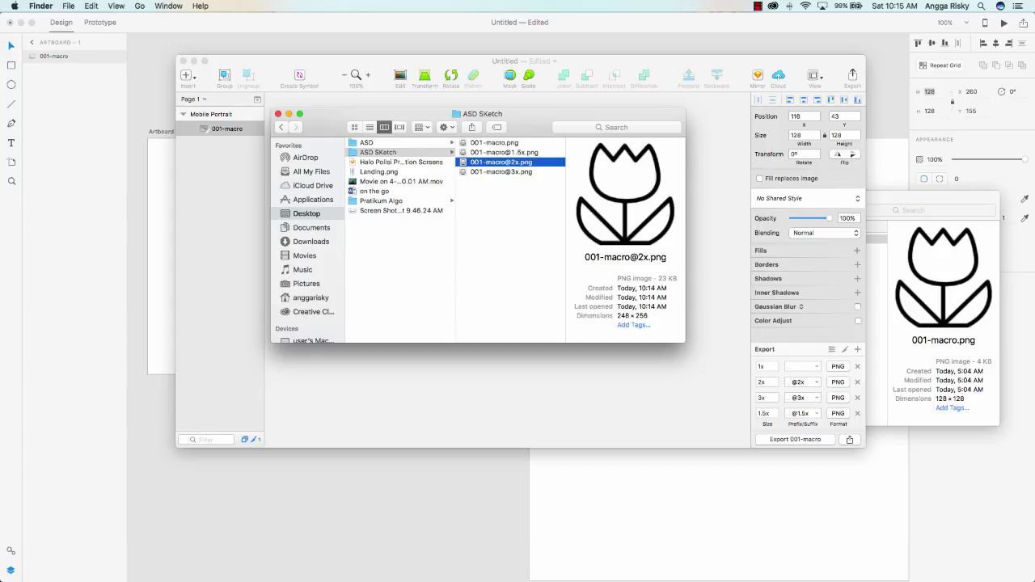
Switch to Adobe XD, deselect the flower icon and look over the file commands.
{"action": "key", "text": "super+Tab"}
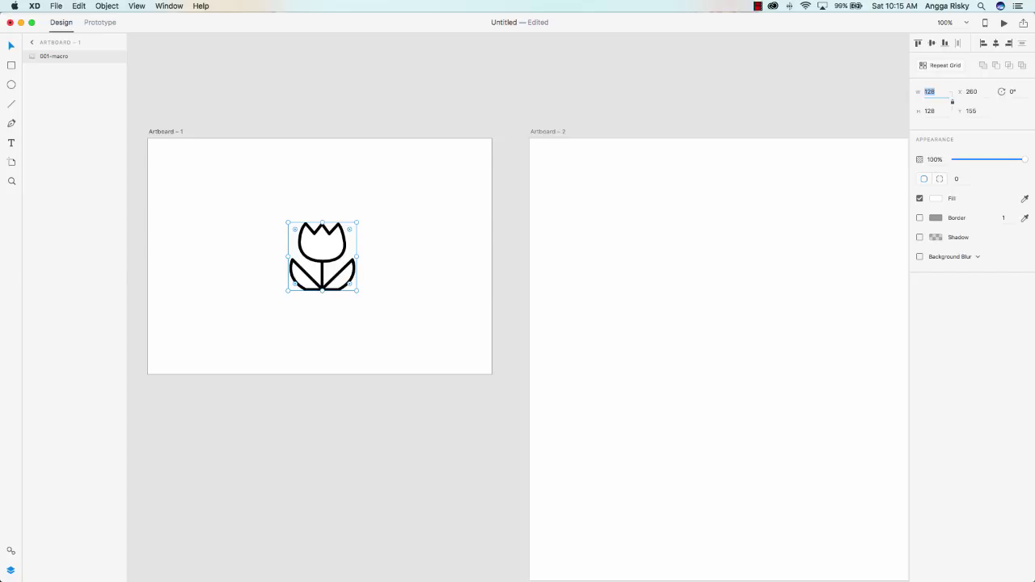
{"action": "left_click", "coordinate": [401, 89]}
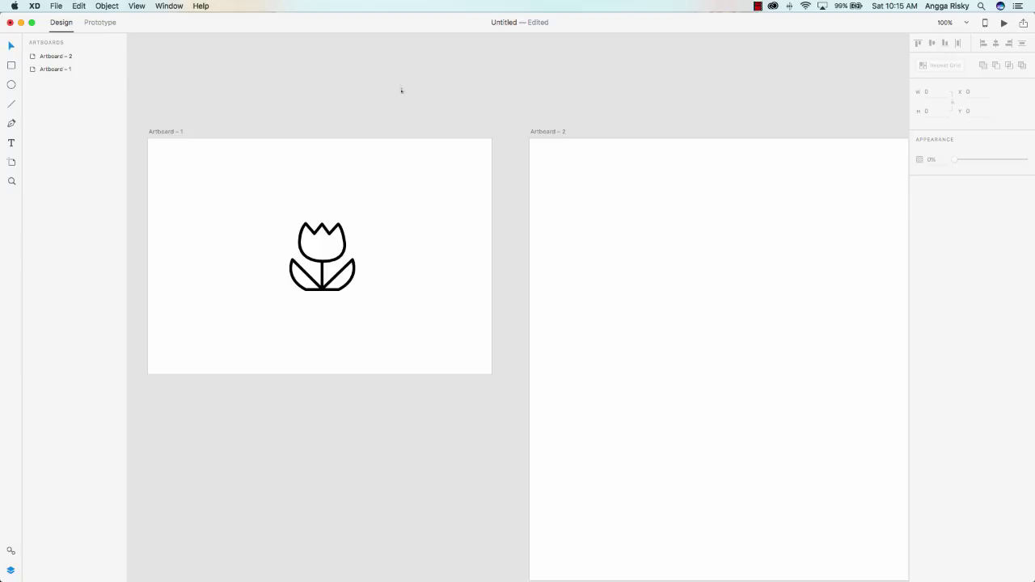
{"action": "left_click", "coordinate": [34, 5]}
{"action": "mouse_move", "coordinate": [56, 5]}
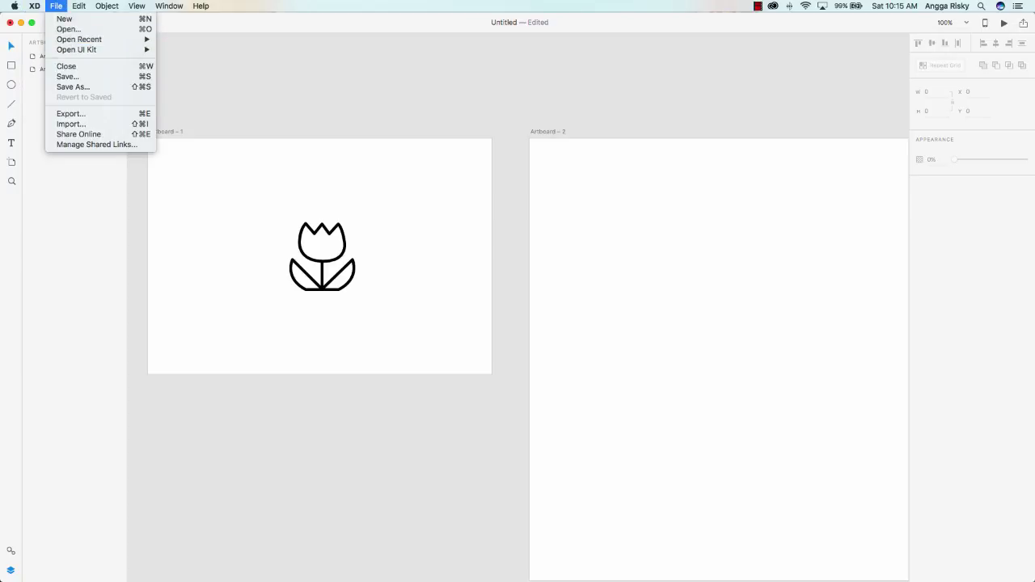
{"action": "left_click", "coordinate": [296, 75]}
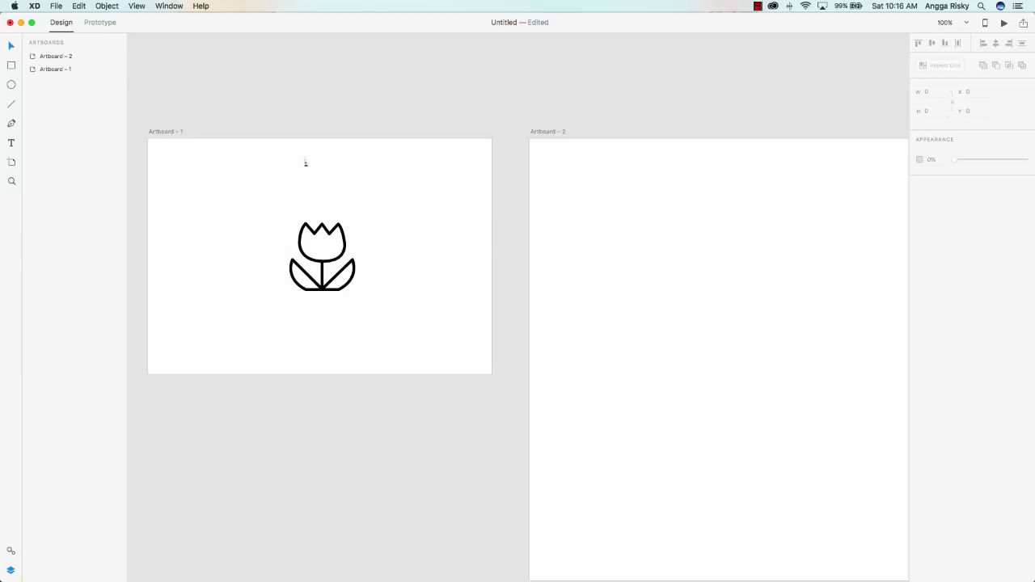
Select Artboard – 1, look at Prototype mode and return to Design mode.
{"action": "left_click", "coordinate": [316, 145]}
{"action": "scroll", "coordinate": [230, 142], "scroll_direction": "left", "scroll_amount": 2}
{"action": "left_click", "coordinate": [198, 130]}
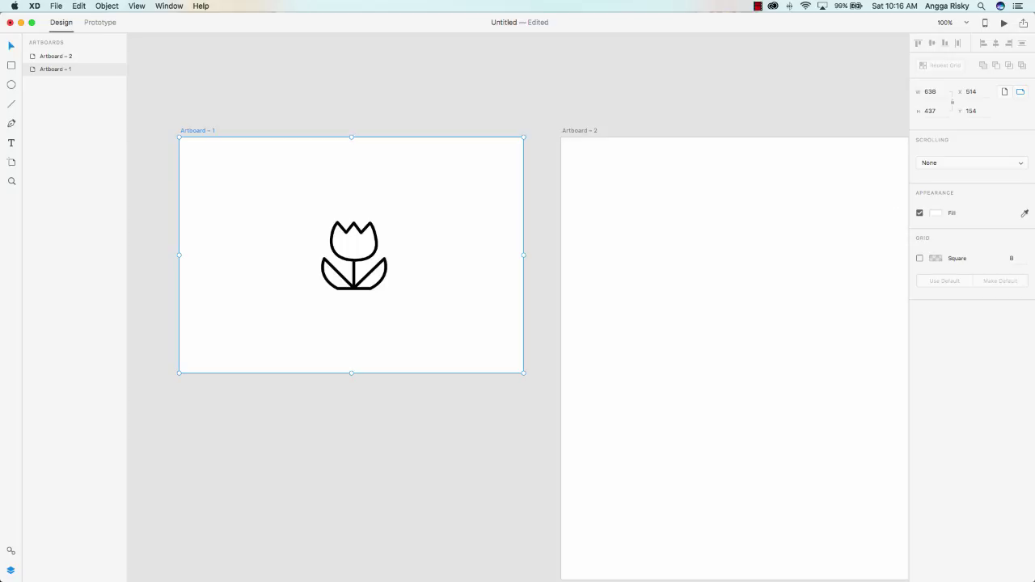
{"action": "left_click", "coordinate": [100, 22]}
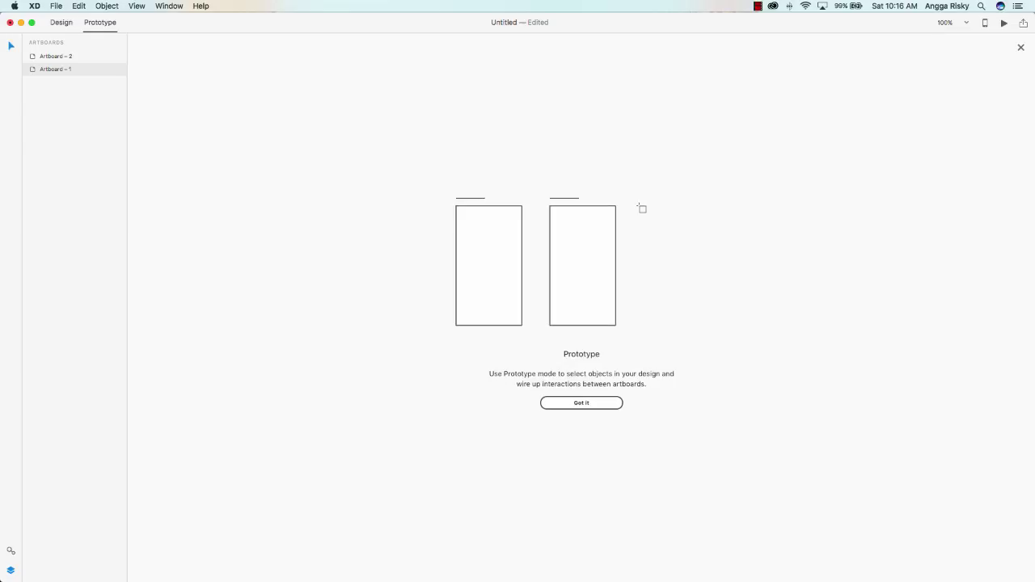
{"action": "left_click", "coordinate": [61, 22]}
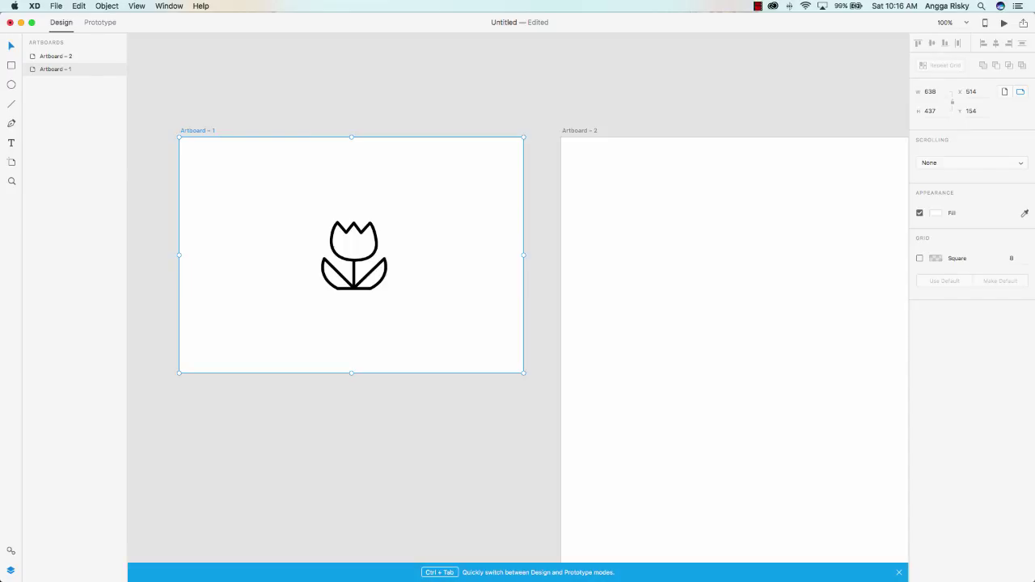
Switch to Sketch and apply a 12-column layout grid, 960px wide with 20px gutters and 60px columns, to the Mobile Portrait artboard.
{"action": "key", "text": "super+Tab"}
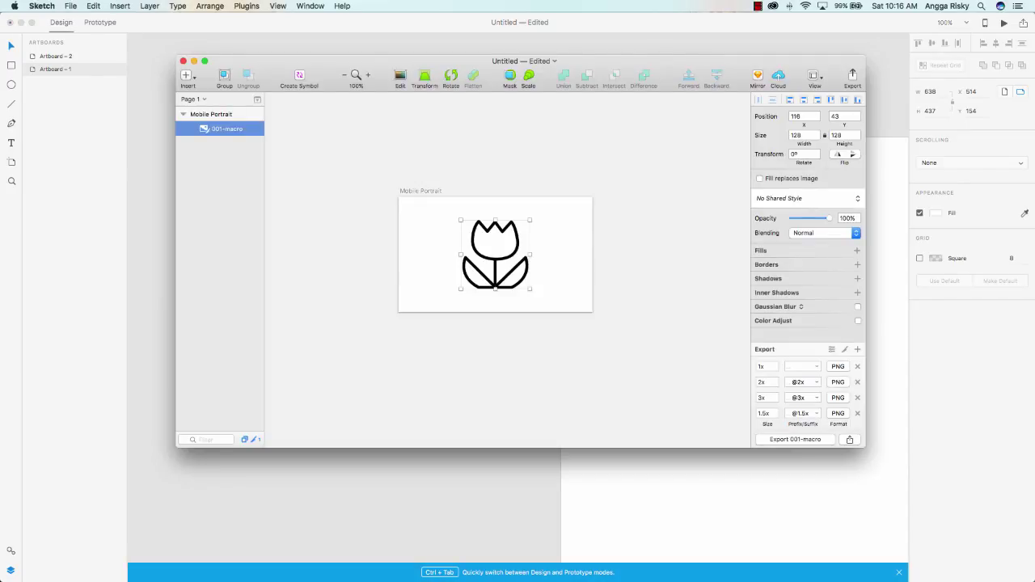
{"action": "left_click", "coordinate": [814, 75]}
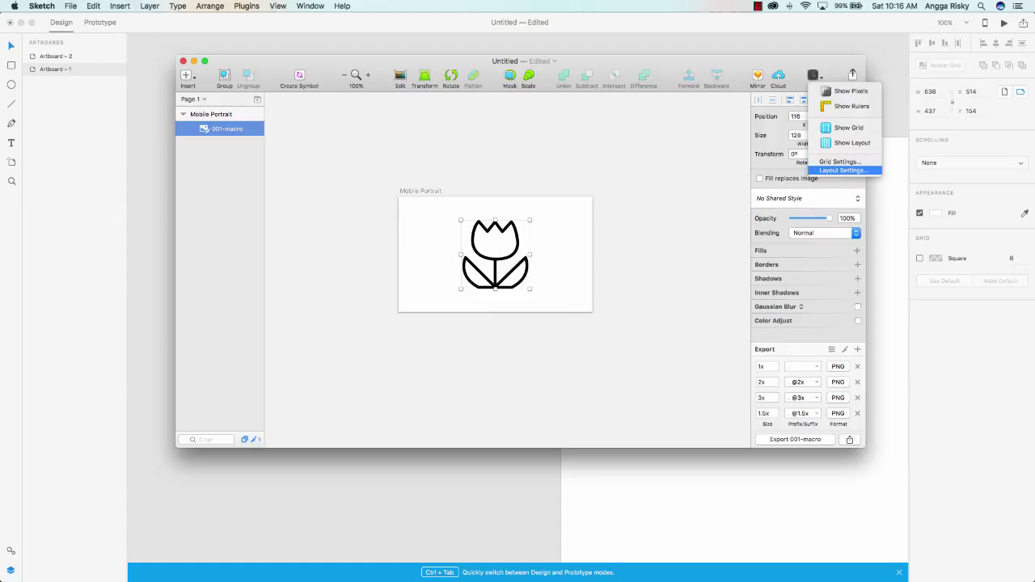
{"action": "left_click", "coordinate": [843, 170]}
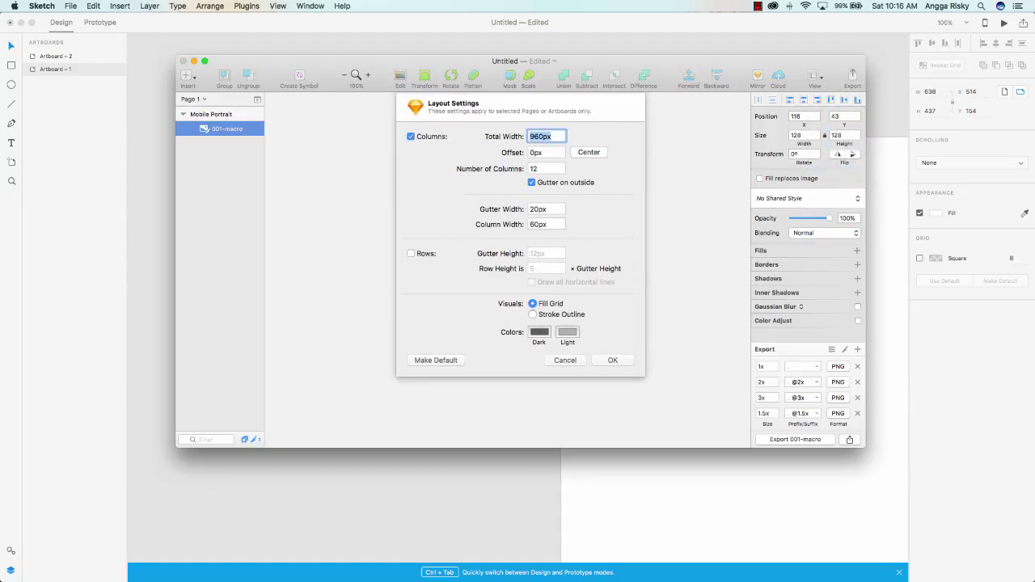
{"action": "key", "text": "Return"}
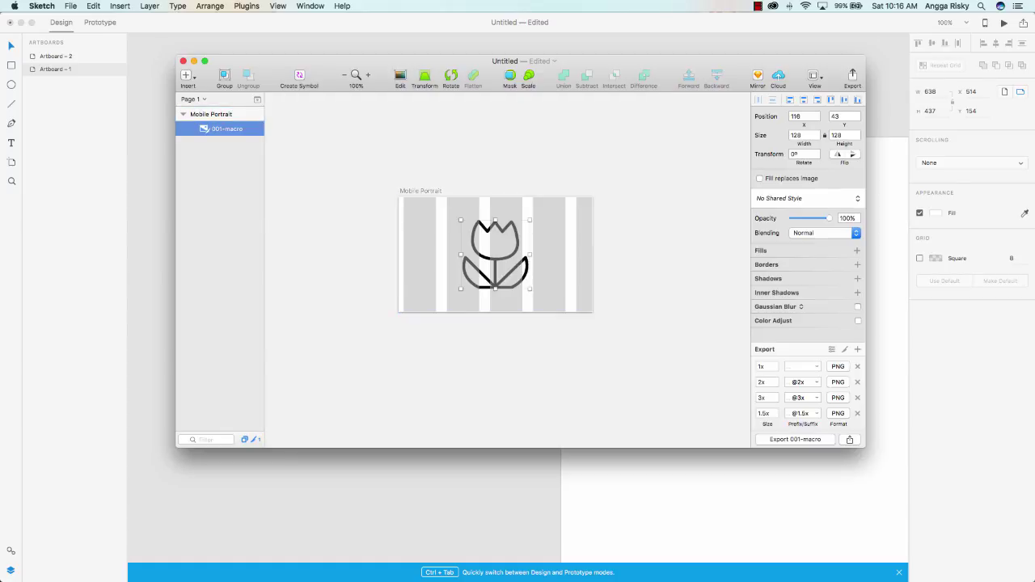
{"action": "left_click", "coordinate": [187, 75]}
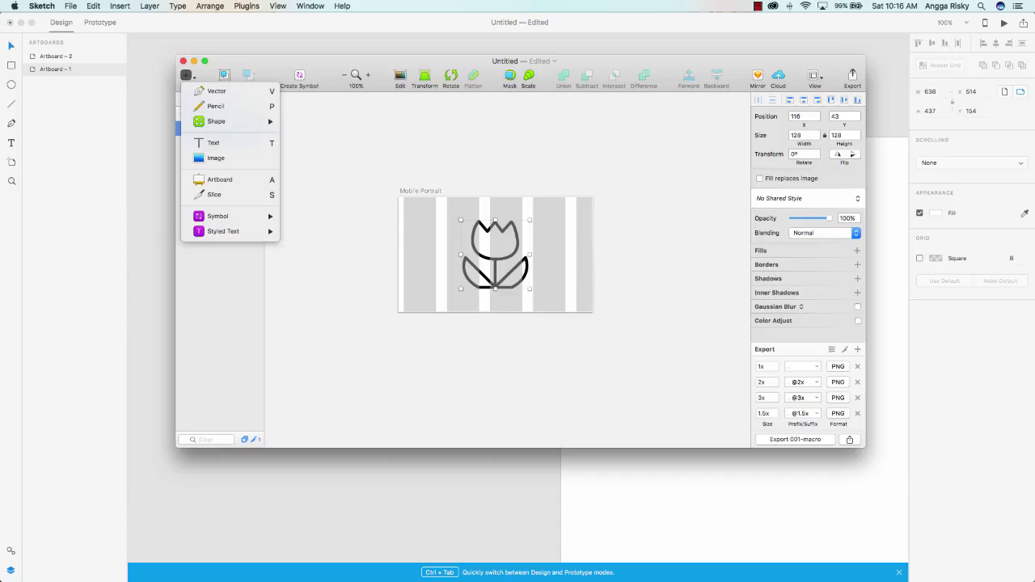
{"action": "left_click", "coordinate": [212, 178]}
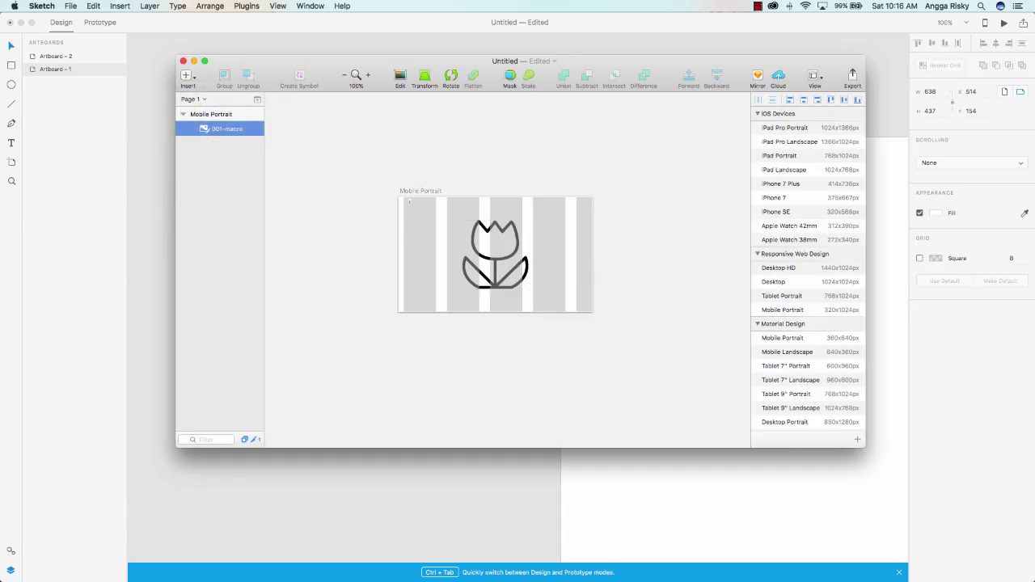
{"action": "left_click_drag", "start_coordinate": [403, 197], "coordinate": [479, 235]}
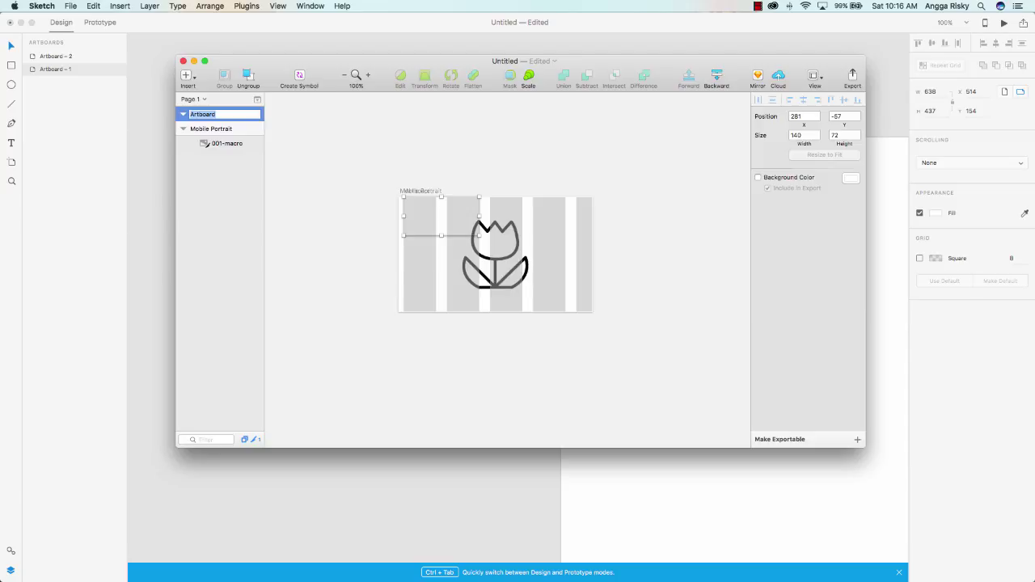
{"action": "key", "text": "super+z"}
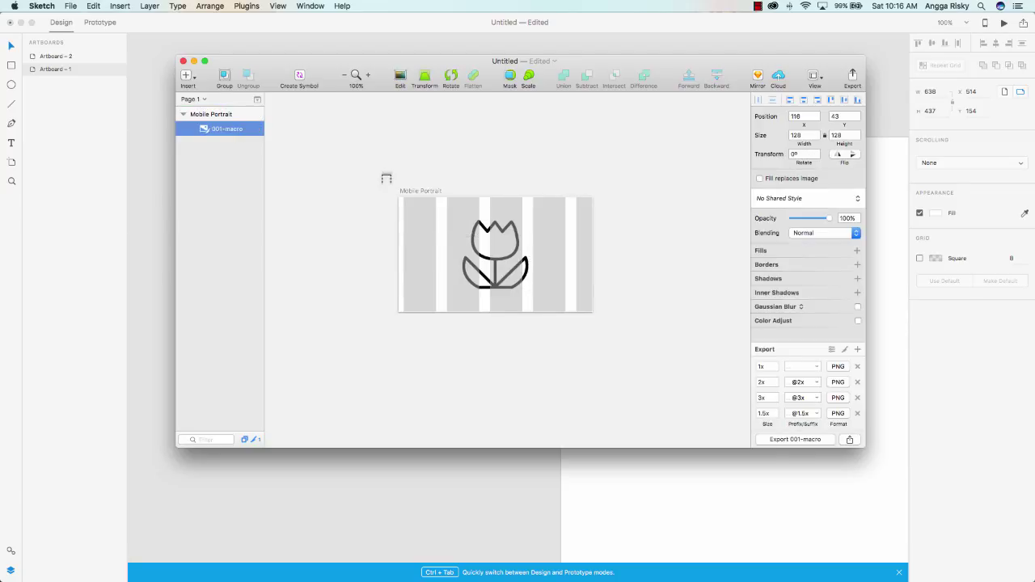
Draw a 140 × 96 px rectangle over the first two grid columns and place a copy one 20 px gutter beside it.
{"action": "left_click_drag", "start_coordinate": [404, 216], "coordinate": [535, 247]}
{"action": "key", "text": "super+c"}
{"action": "key", "text": "super+v"}
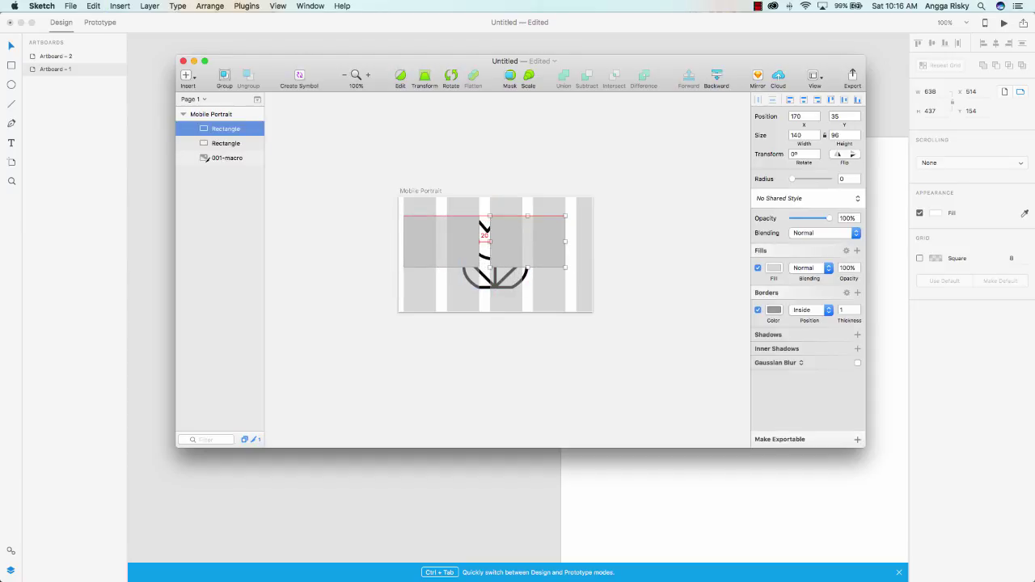
Add two more rectangle copies as a second row, one spanning the first three grid columns and one starting at the fourth.
{"action": "key", "text": "super+v"}
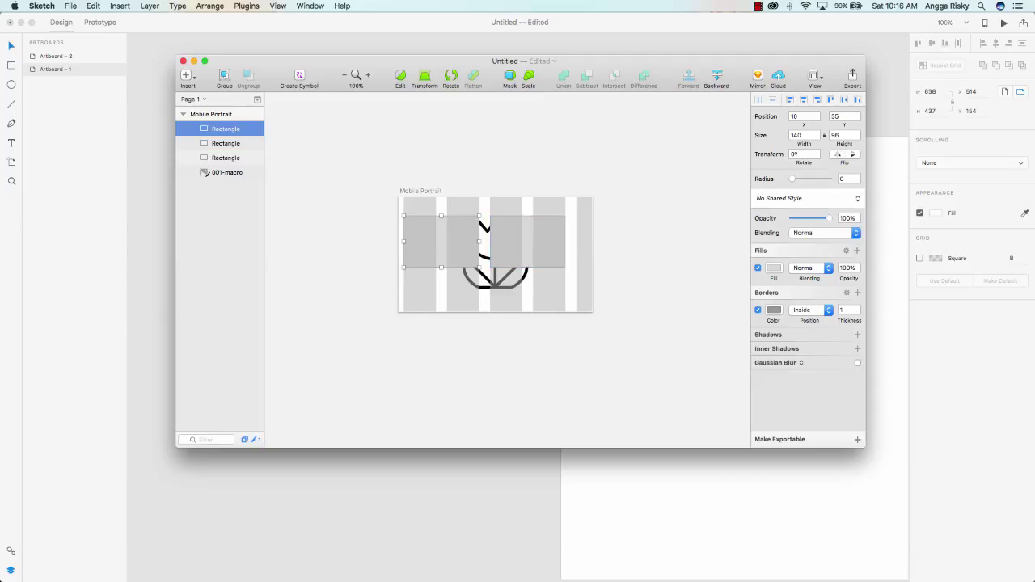
{"action": "left_click_drag", "start_coordinate": [441, 241], "coordinate": [522, 305]}
{"action": "left_click", "coordinate": [528, 245]}
{"action": "key", "text": "super+c"}
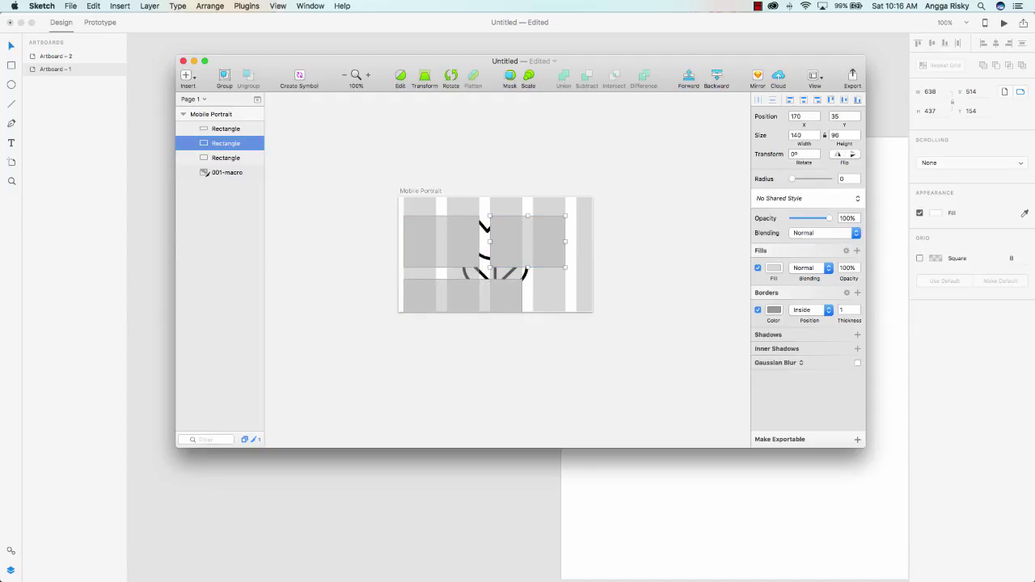
{"action": "key", "text": "super+v"}
{"action": "left_click_drag", "start_coordinate": [527, 245], "coordinate": [570, 308]}
{"action": "left_click", "coordinate": [635, 343]}
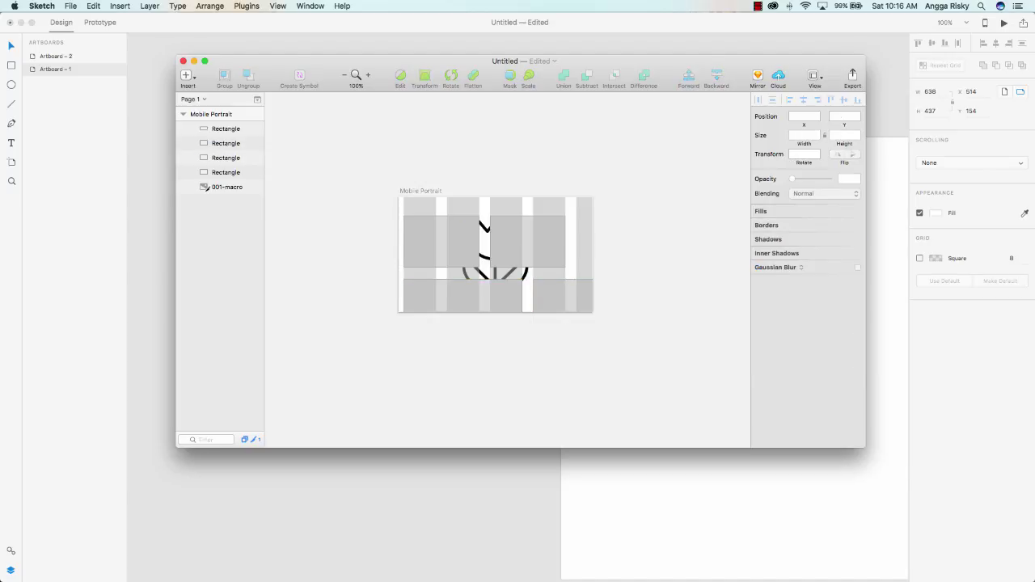